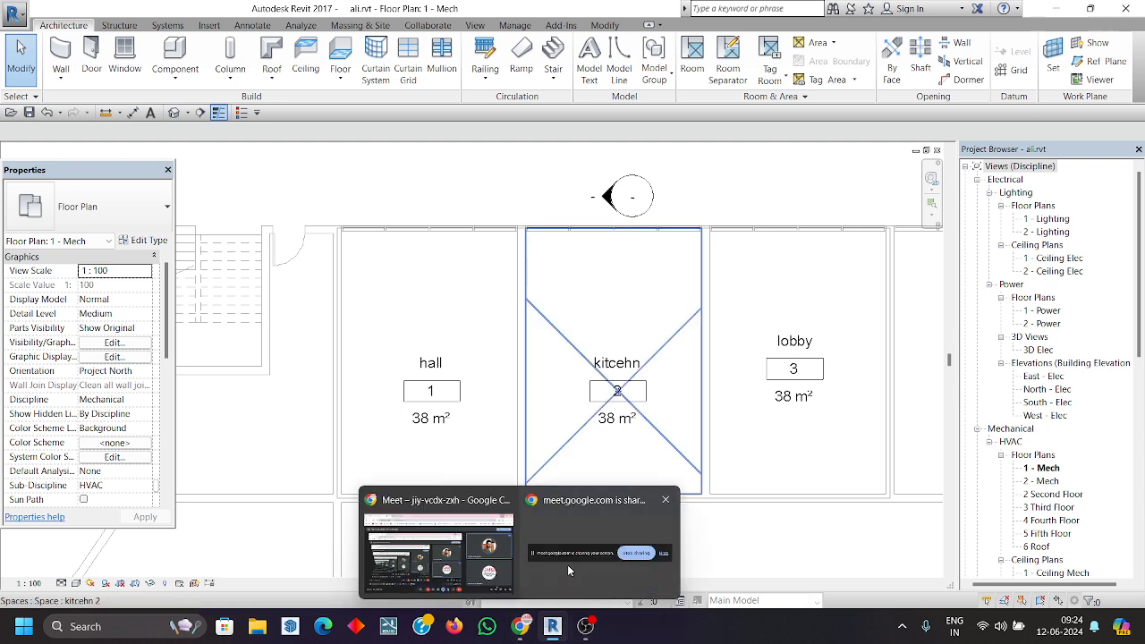
- Minimize the open Revit project, launch AutoCAD 2021 and start a new drawing from scratch with metric settings
left_click(1062, 8)
left_click(1057, 7)
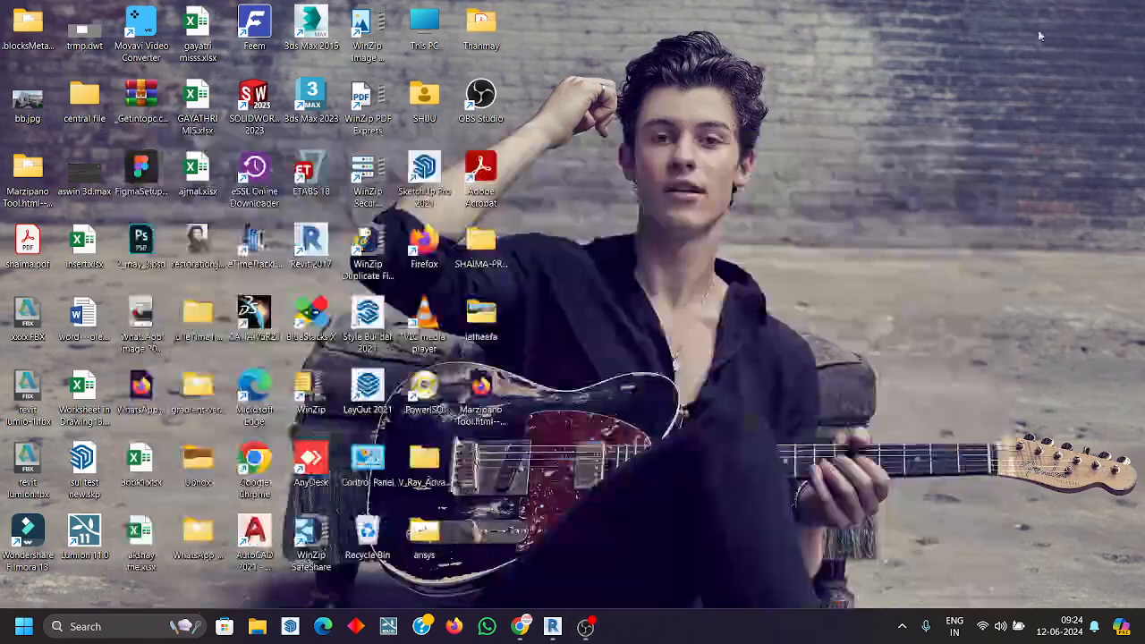
double_click(267, 546)
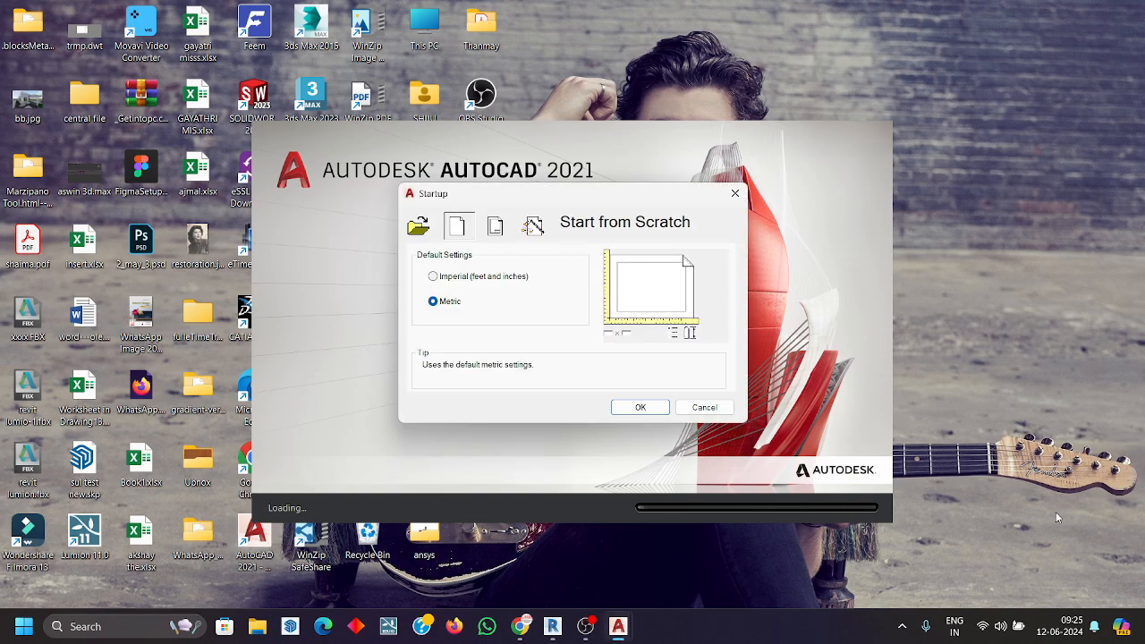
left_click(639, 407)
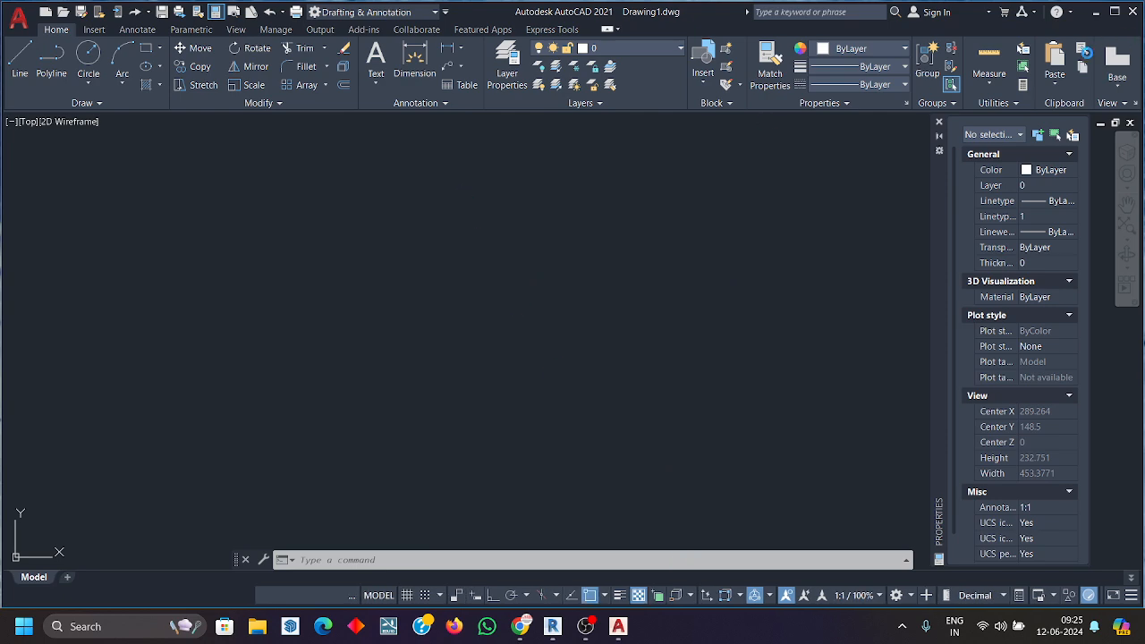
- Draw two separate rectangles side by side, a smaller one on the left and a larger one on the right
left_click(146, 47)
left_click(188, 250)
left_click(396, 438)
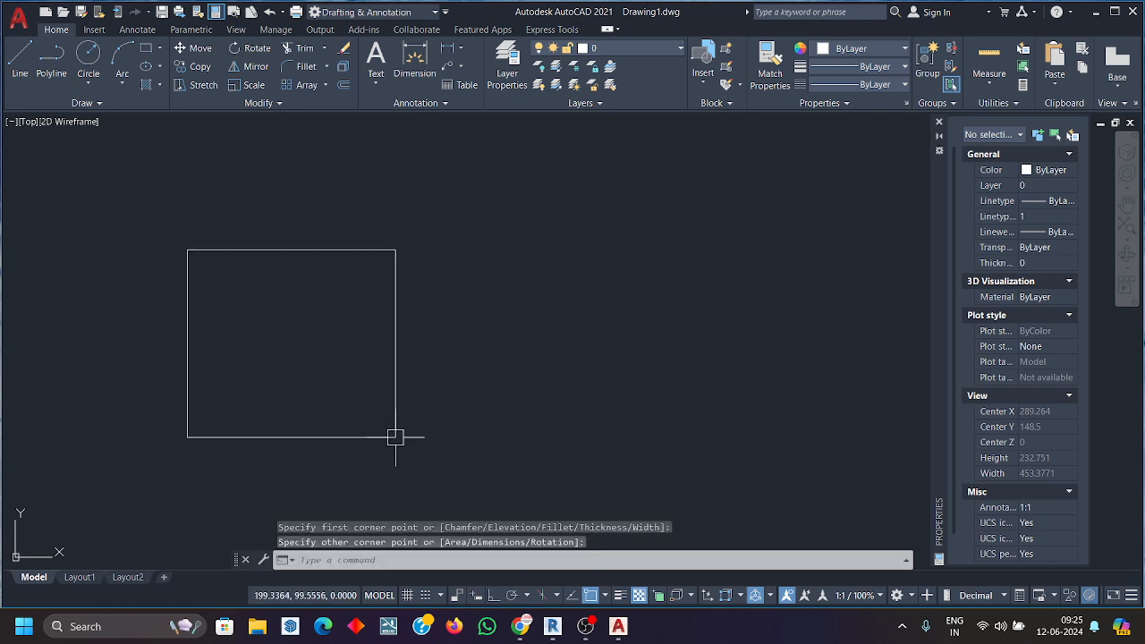
key("Return")
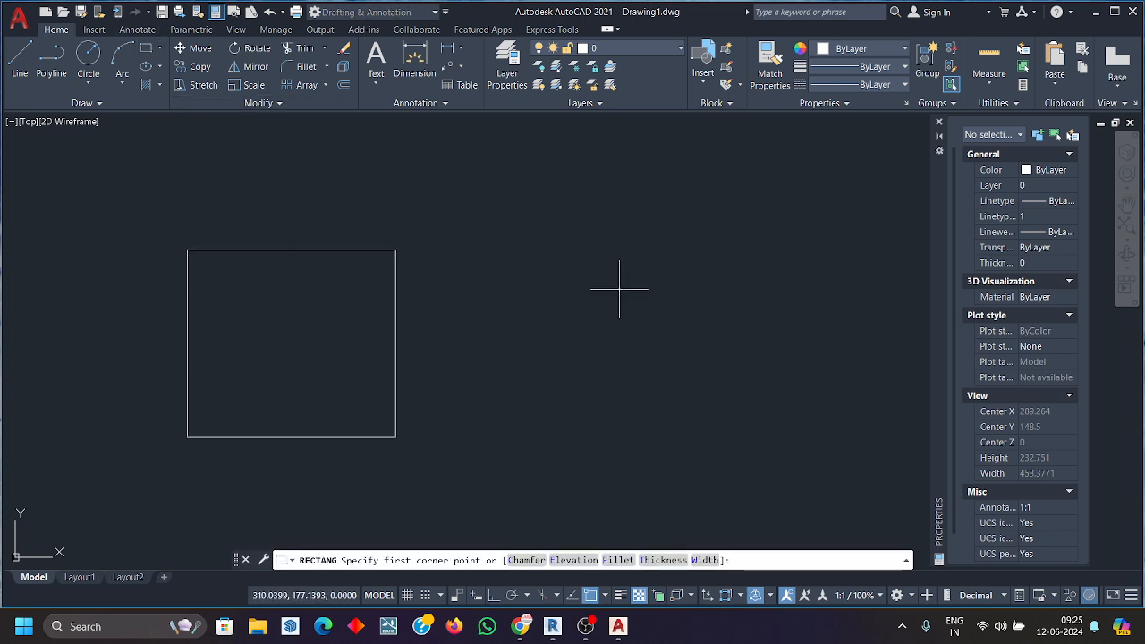
left_click(596, 215)
left_click(898, 480)
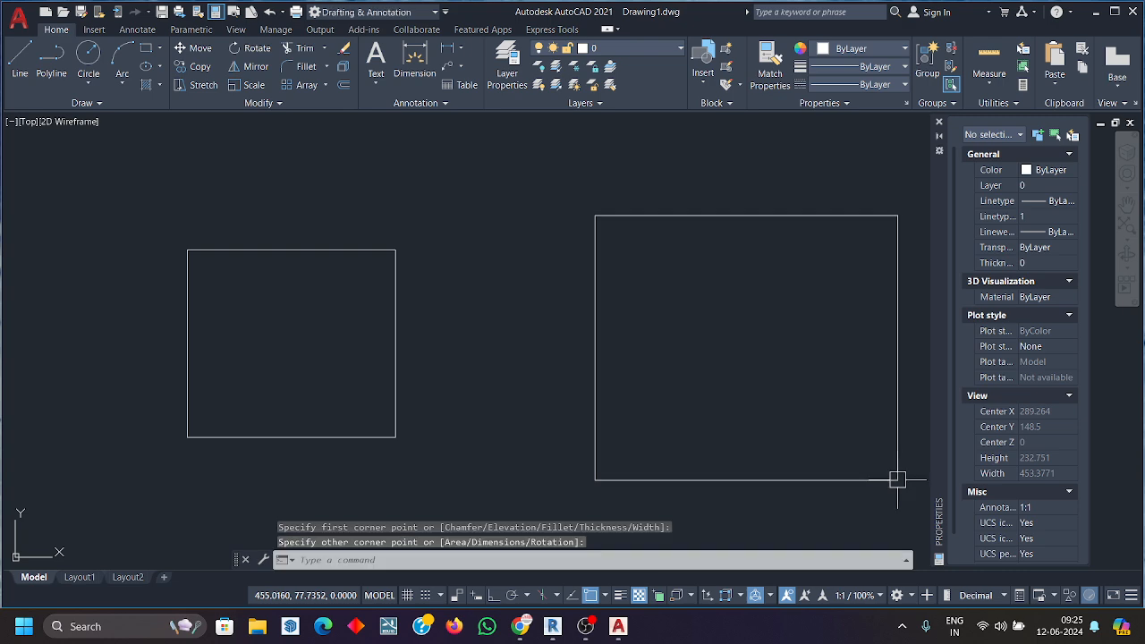
- Hatch the smaller rectangle with the ANSI31 pattern in red
type("h")
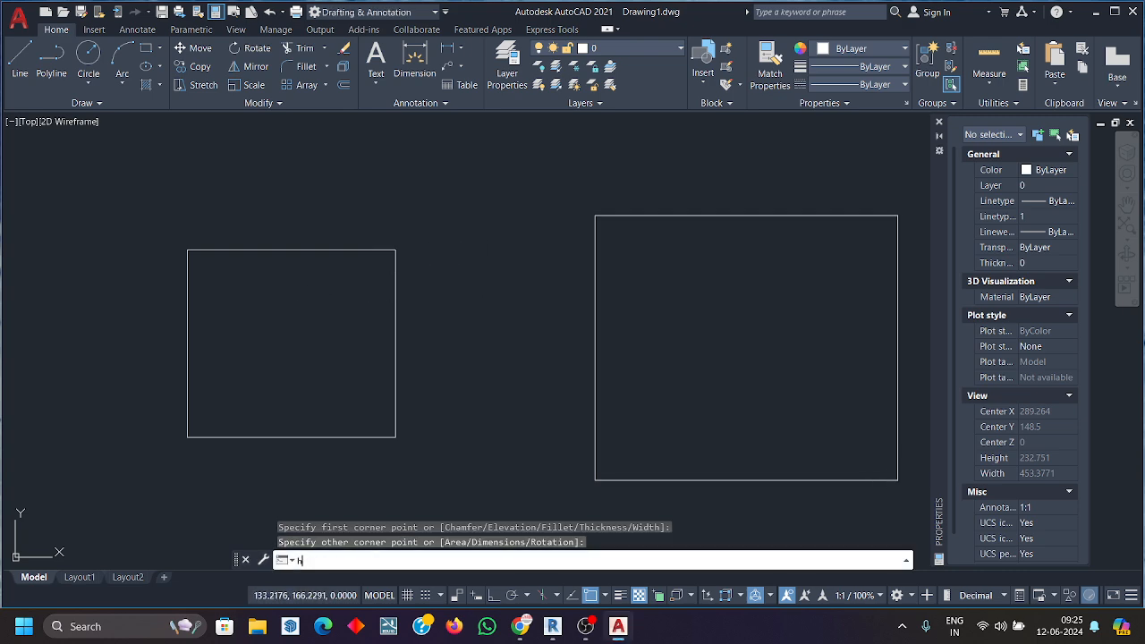
key("Return")
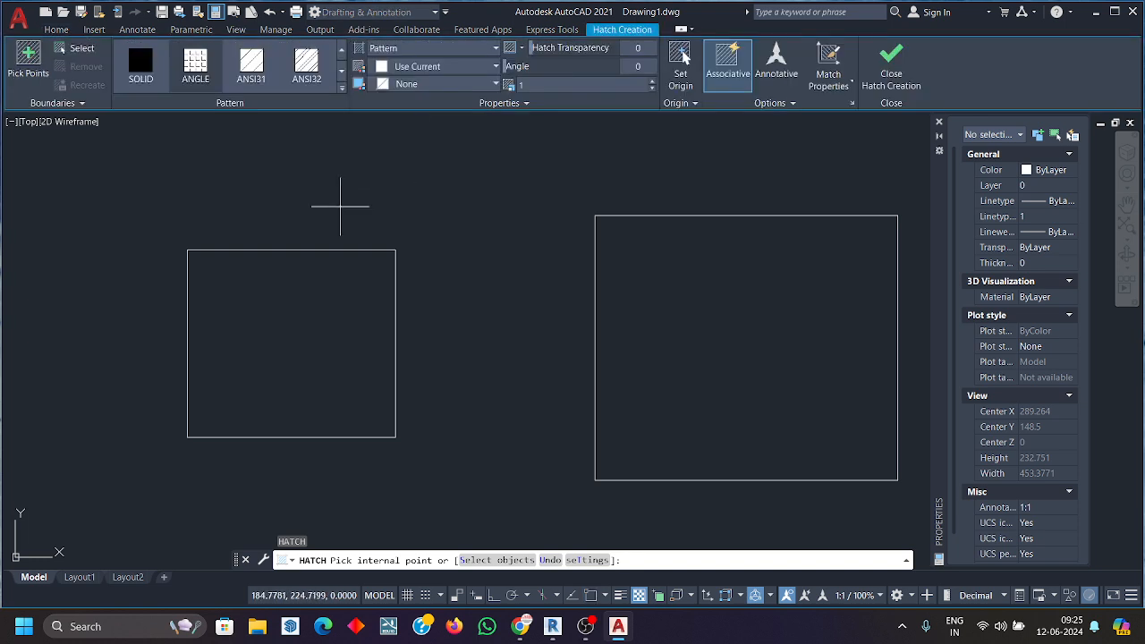
left_click(340, 90)
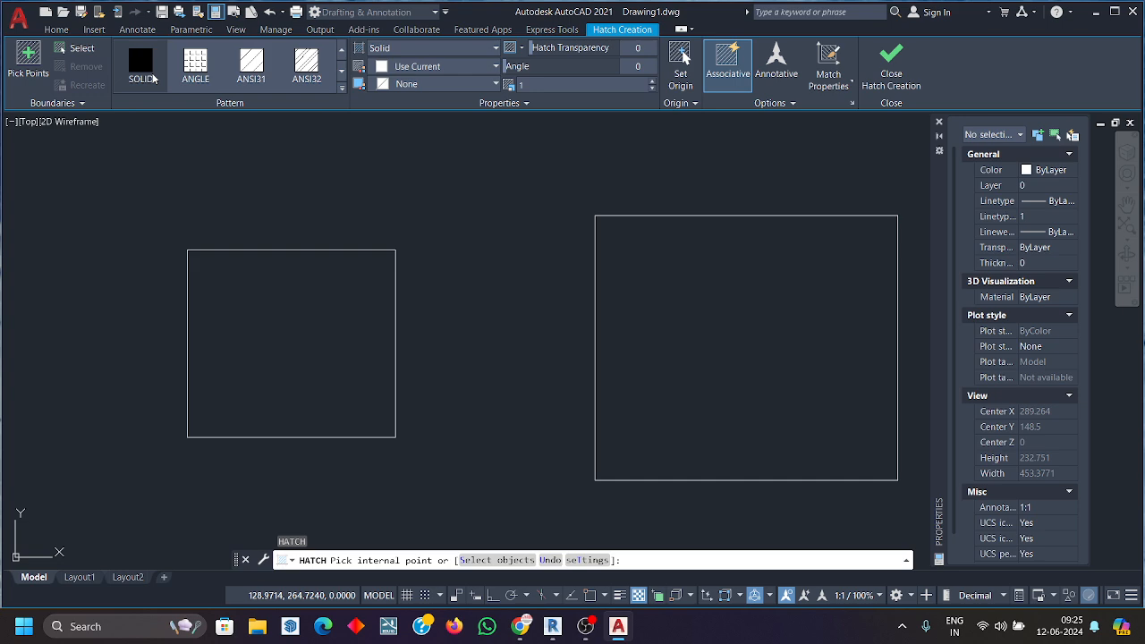
left_click(453, 66)
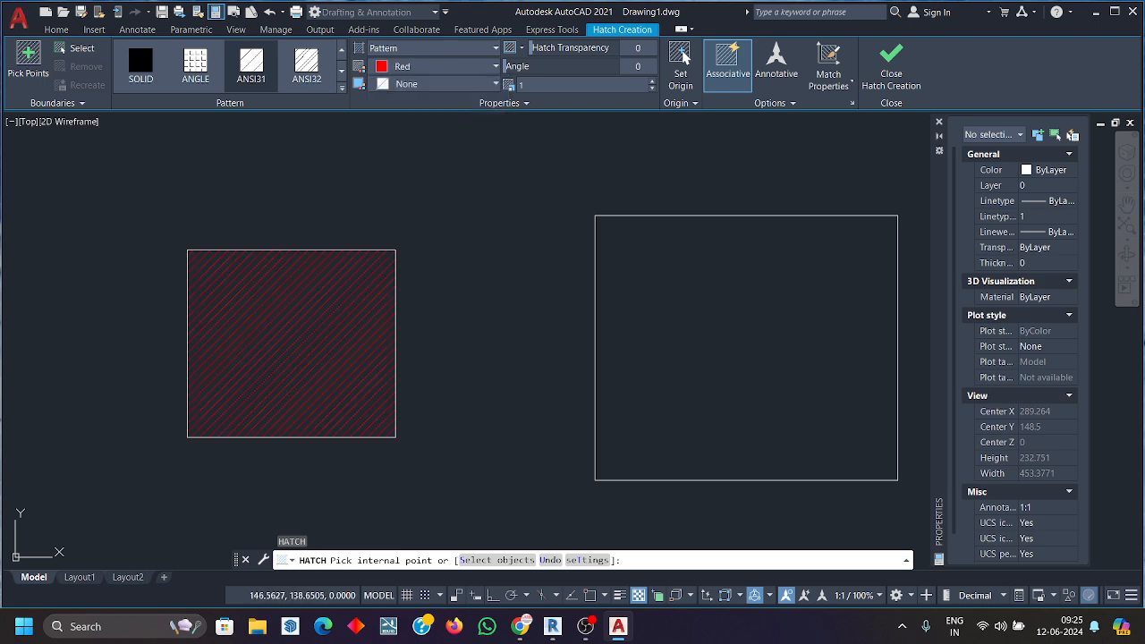
left_click(294, 356)
left_click(892, 86)
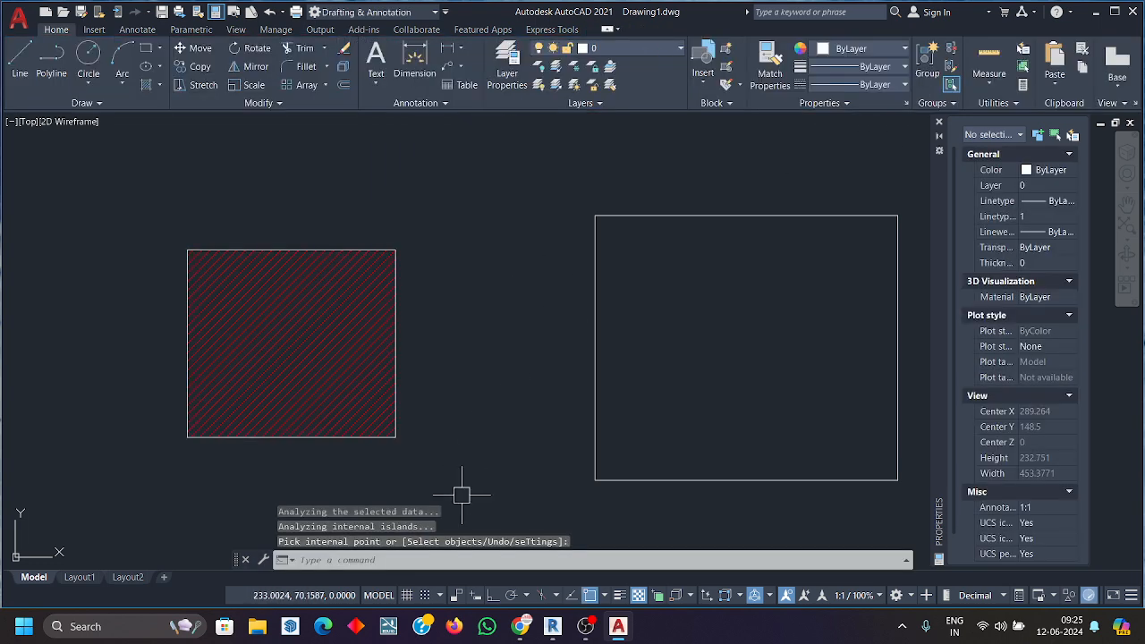
- Hatch the larger rectangle with the ANSI31 pattern in yellow
type("h")
key("Return")
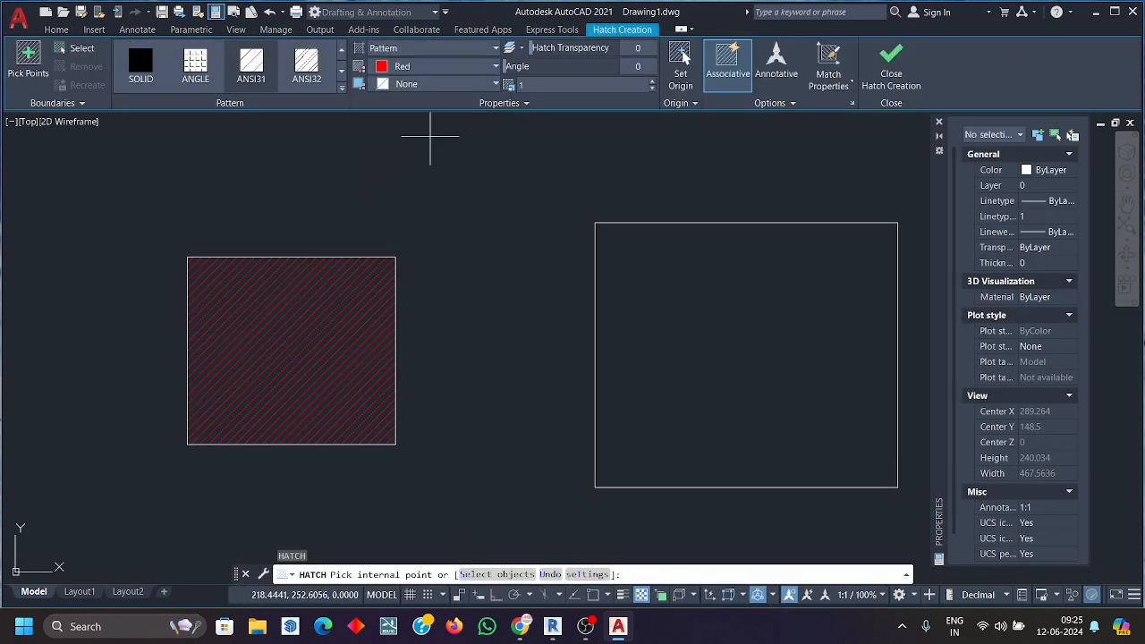
left_click(438, 68)
left_click(393, 236)
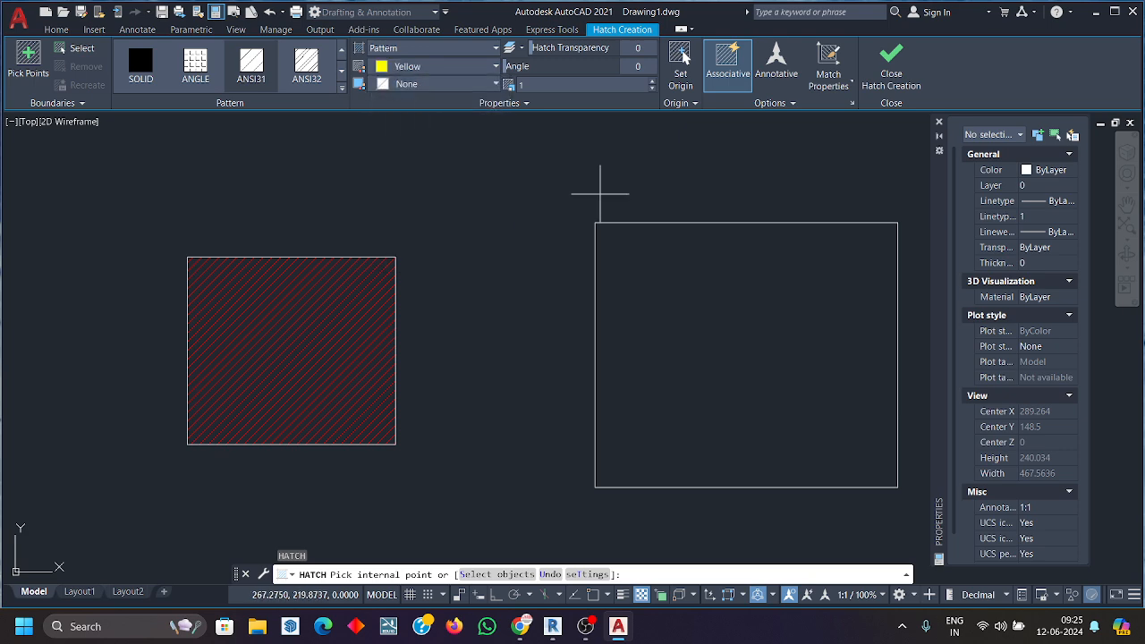
left_click(767, 353)
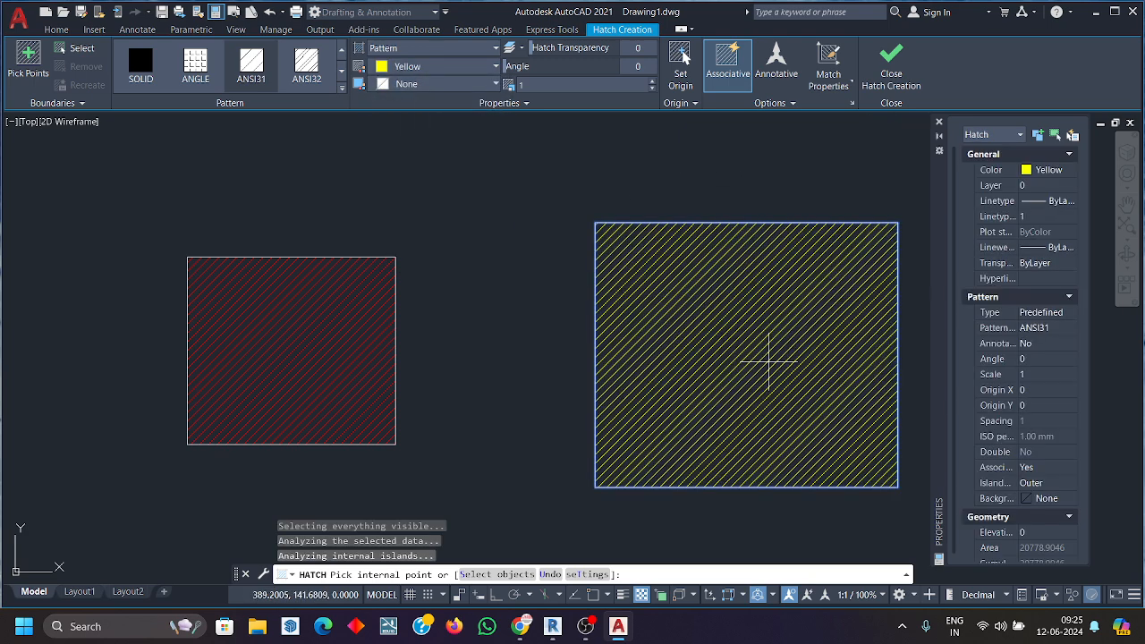
left_click(891, 59)
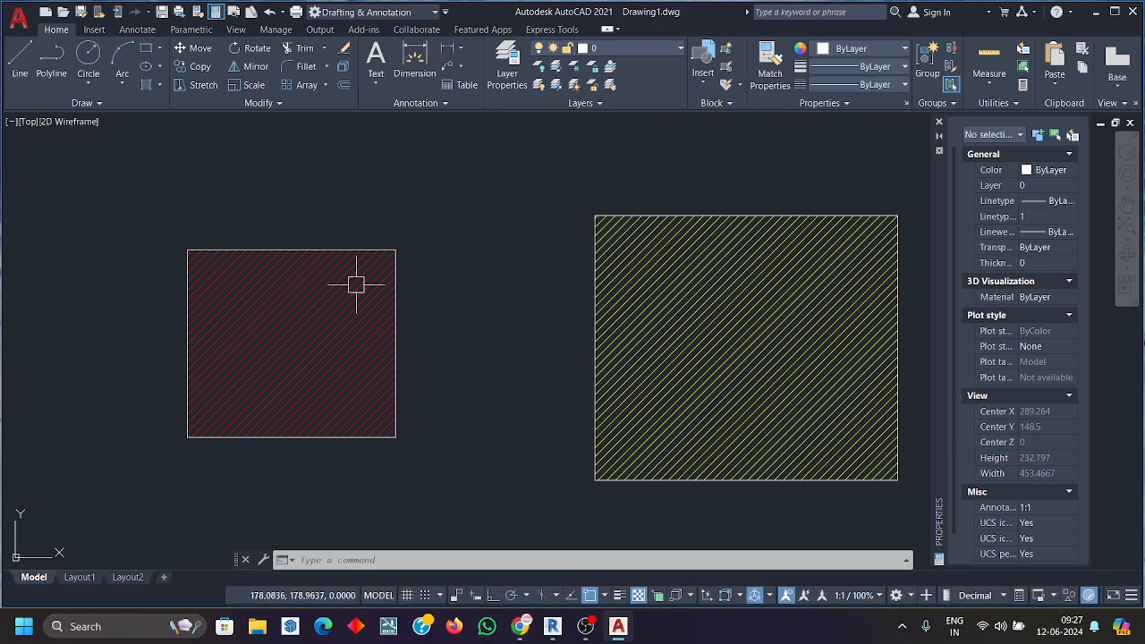
- Examine the red hatch lines and the boundary of the smaller rectangle up close
scroll(393, 296, "up", 5)
middle_click_drag(395, 297, 550, 232)
scroll(550, 231, "up", 1)
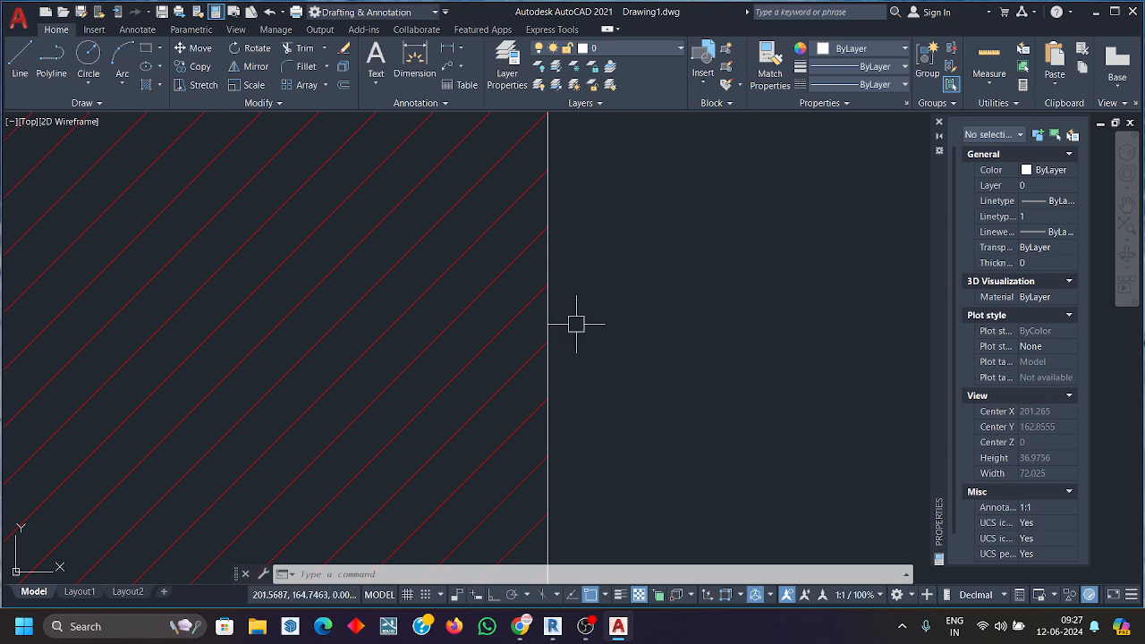
scroll(575, 322, "down", 4)
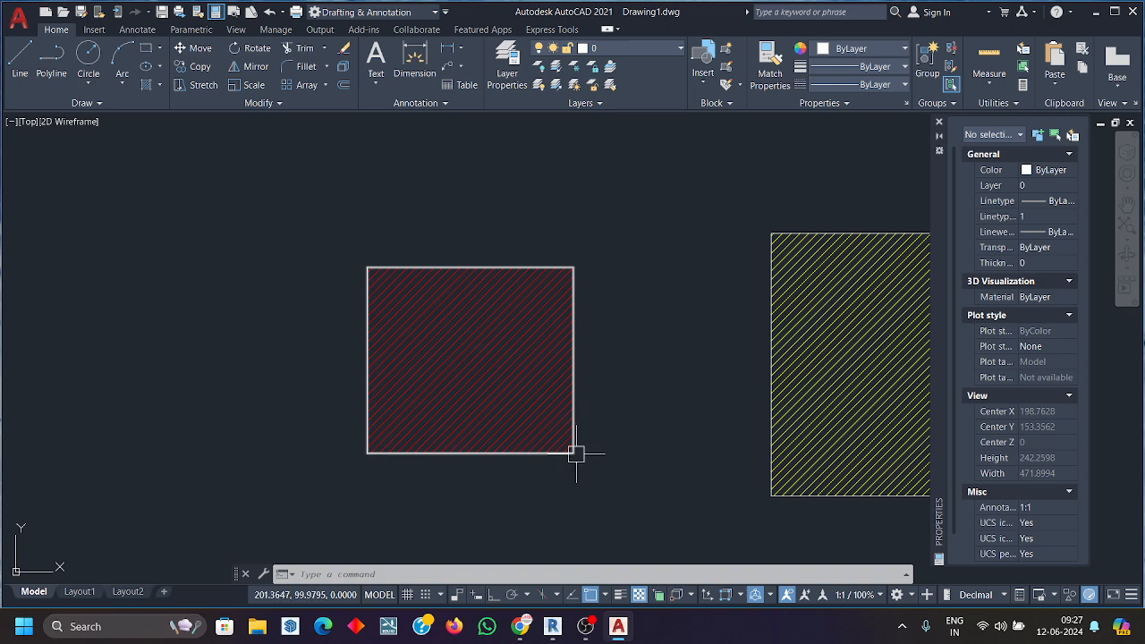
scroll(575, 454, "up", 2)
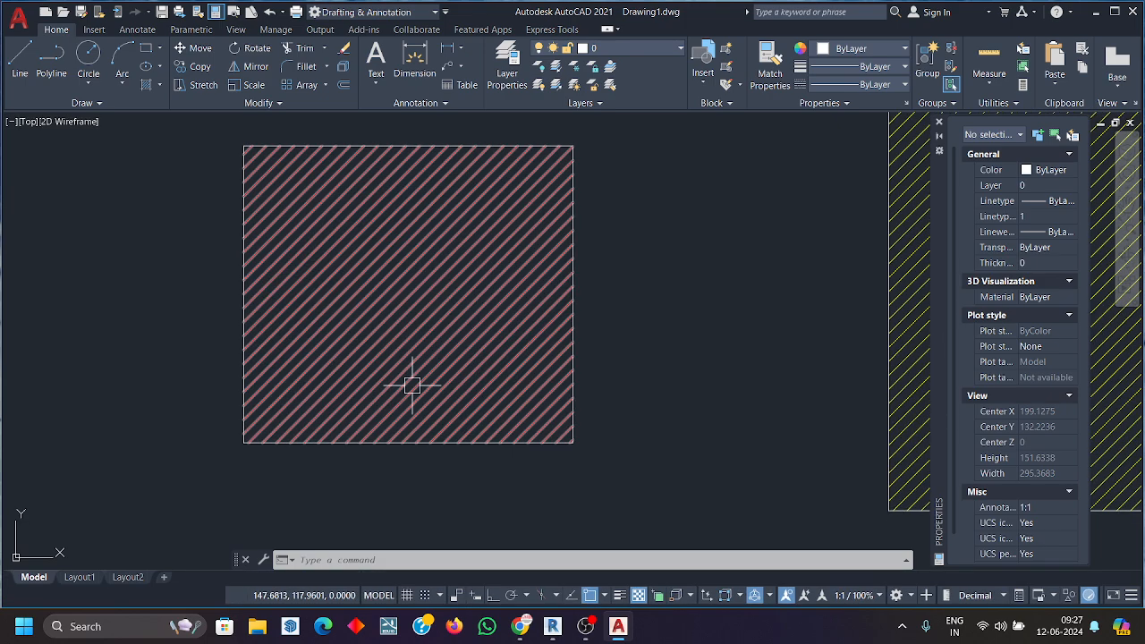
mouse_move(411, 386)
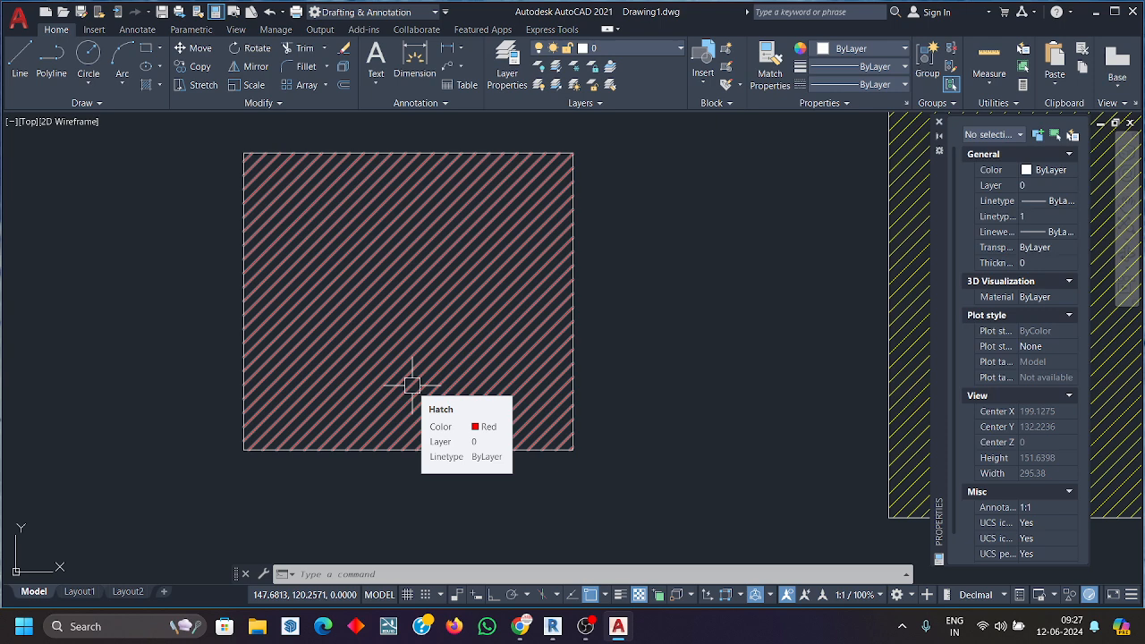
- Delete both rectangles together with their hatches
scroll(467, 391, "down", 5)
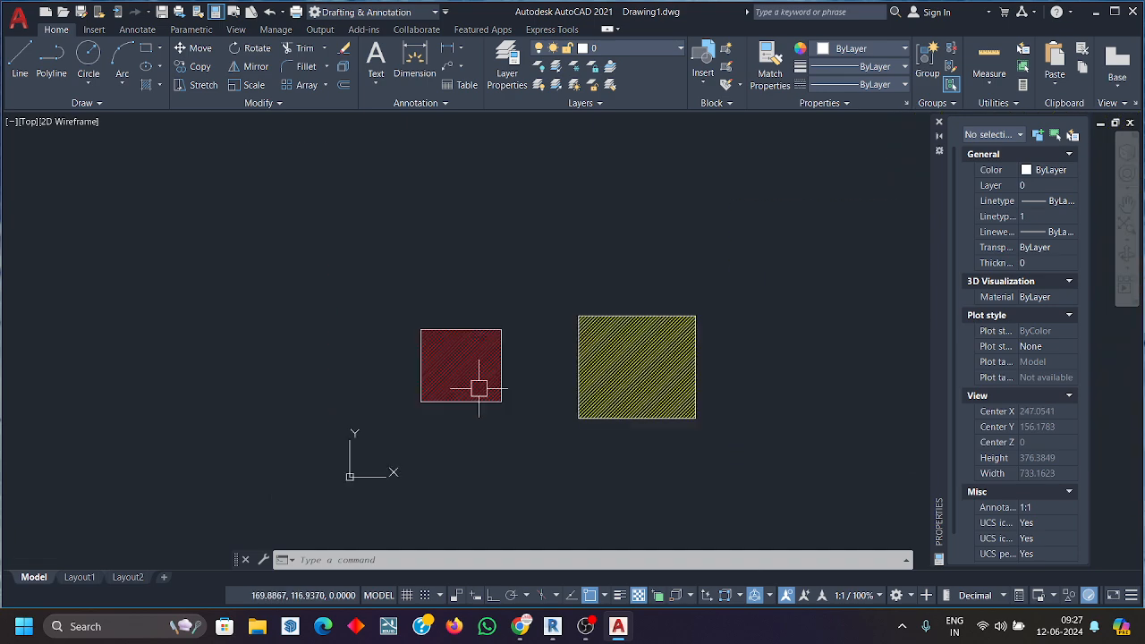
left_click(670, 480)
left_click(332, 223)
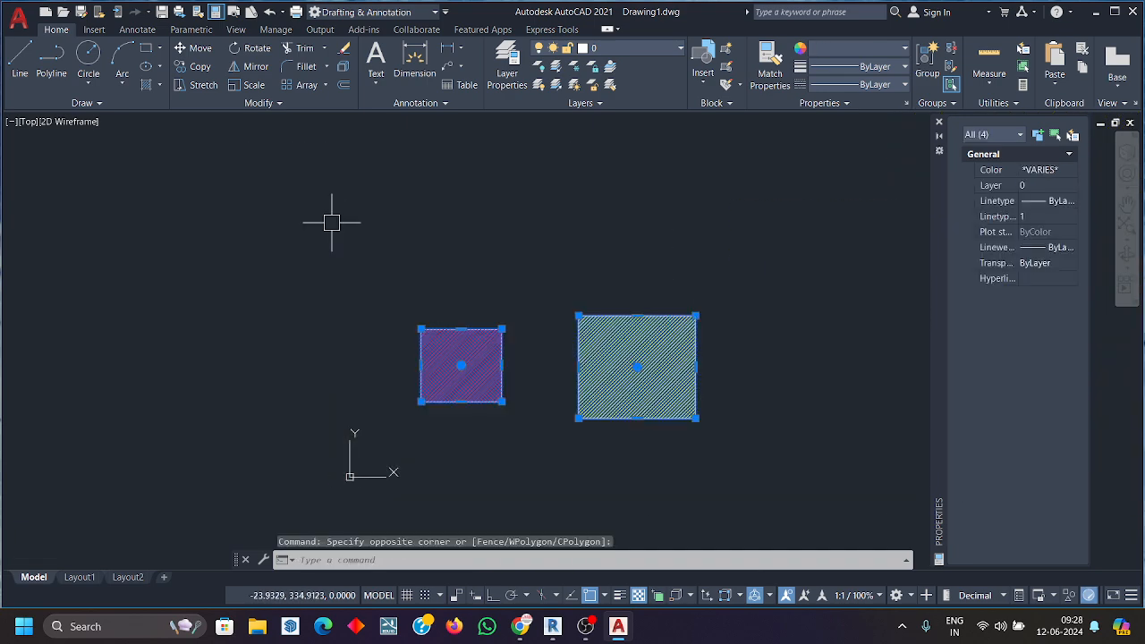
key("Delete")
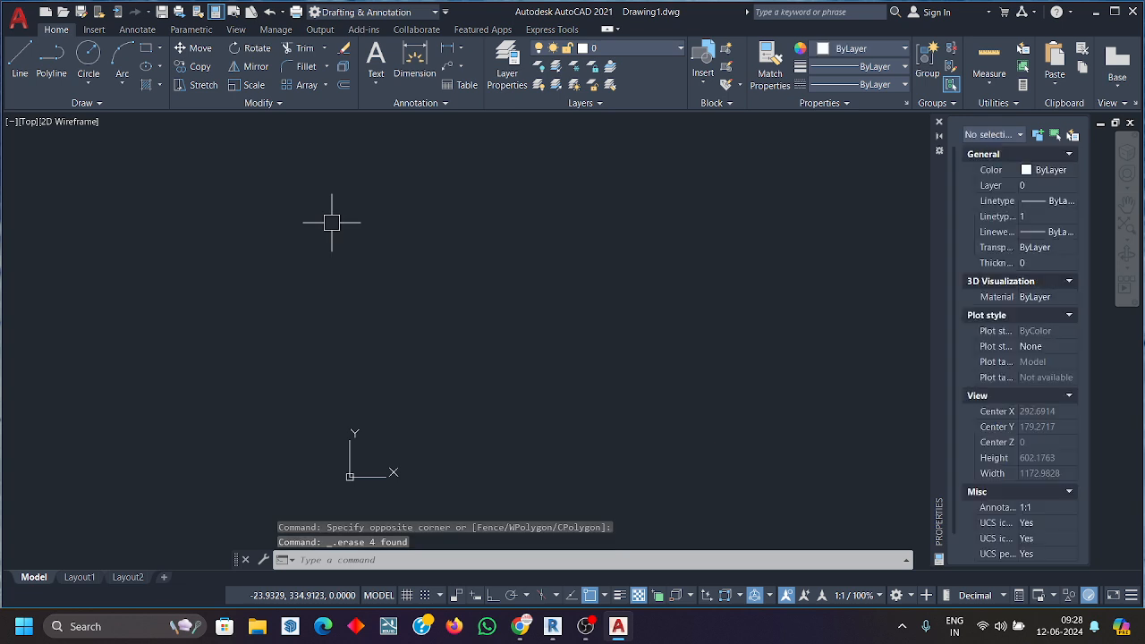
- Switch to the Chrome window with the Google Meet call and open a new browser tab
mouse_move(521, 630)
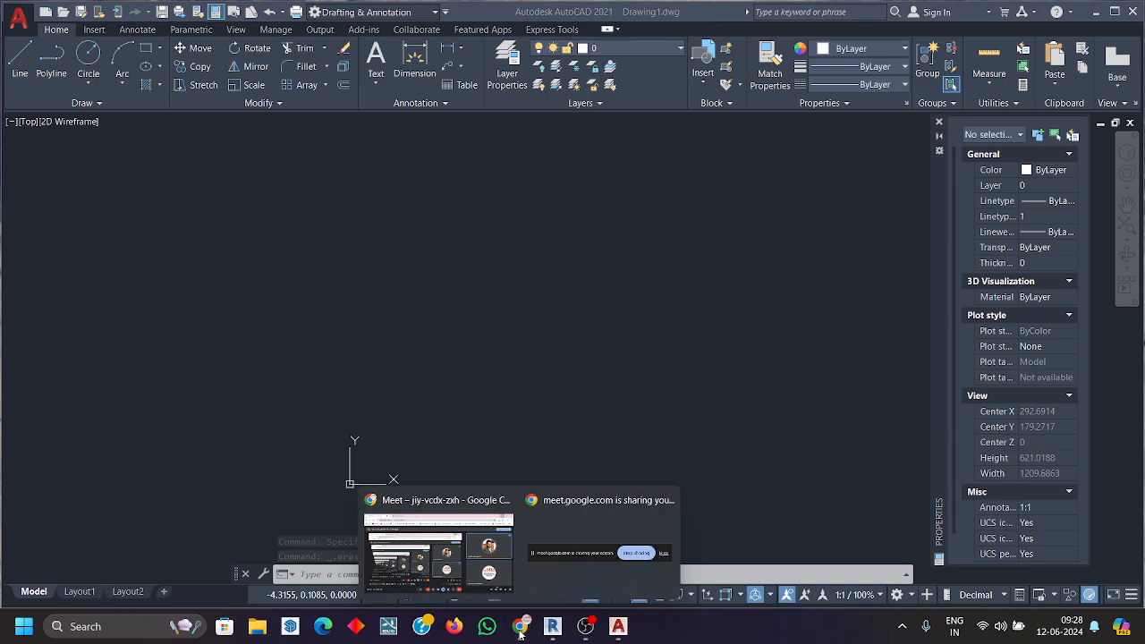
left_click(549, 569)
left_click(521, 629)
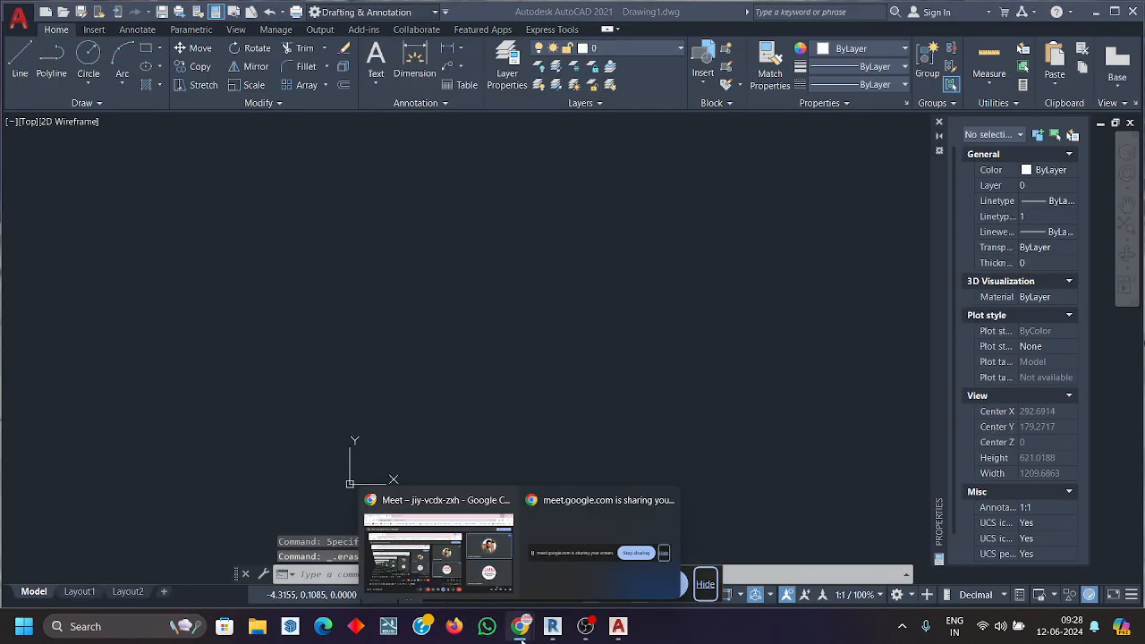
left_click(466, 582)
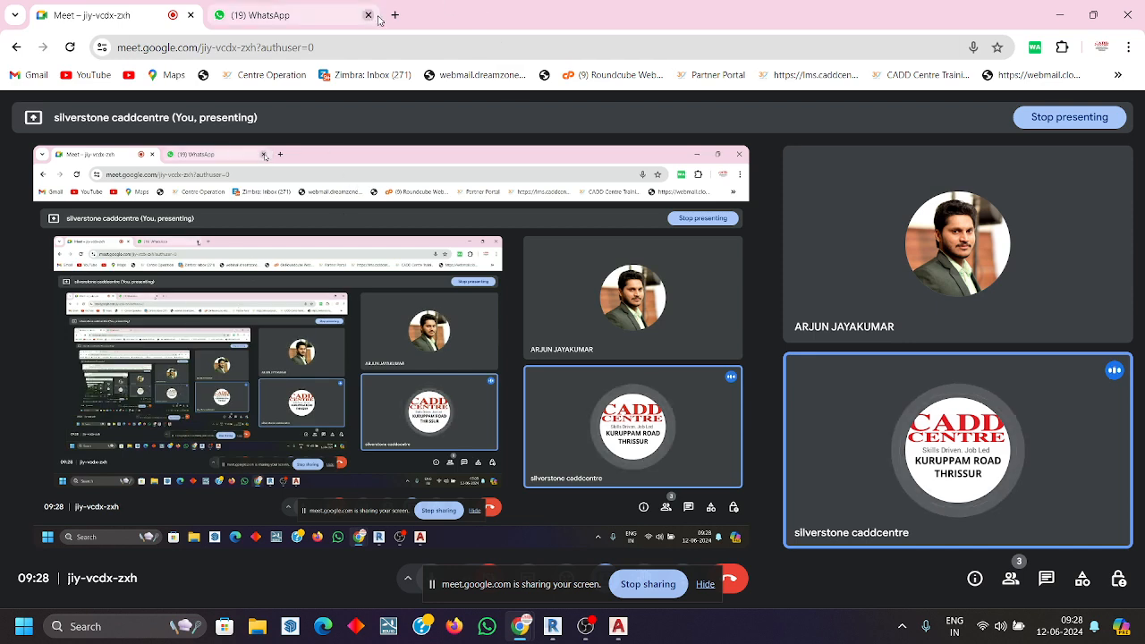
left_click(395, 15)
- Search Google for "lux chart" and enlarge the Super Bright LEDs image of residential recommended lighting levels
left_click(506, 324)
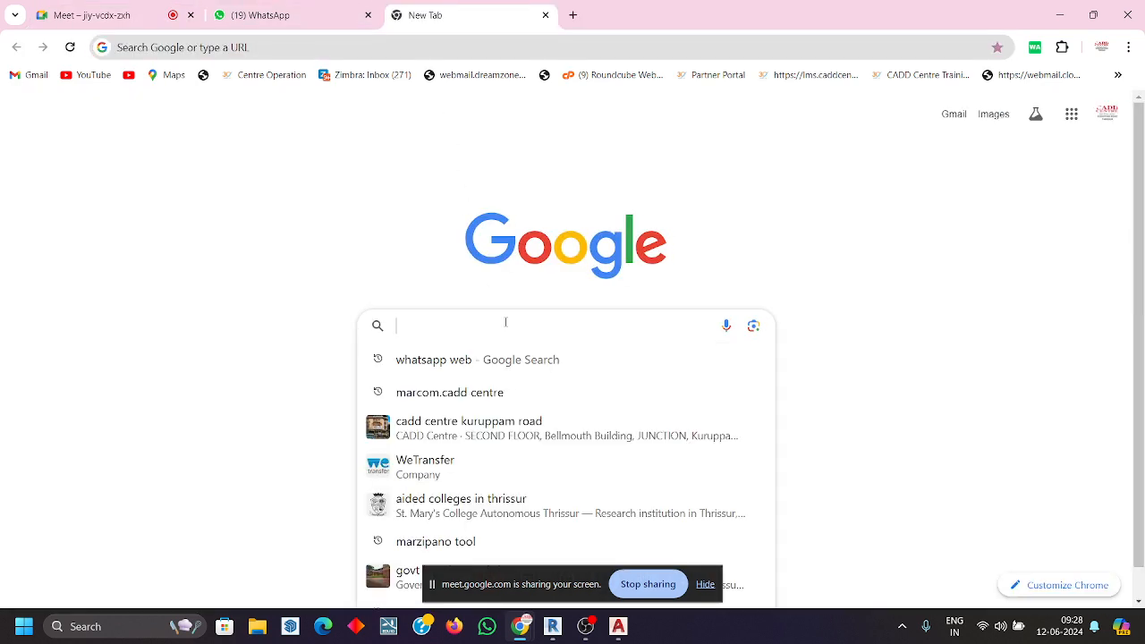
type("lux")
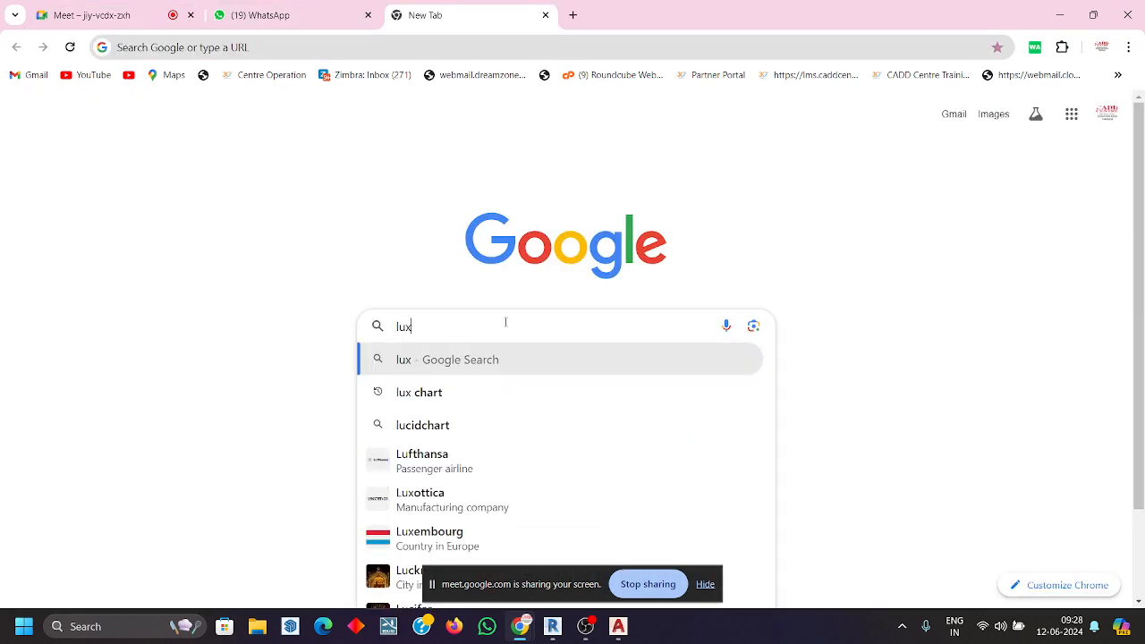
type(" chart")
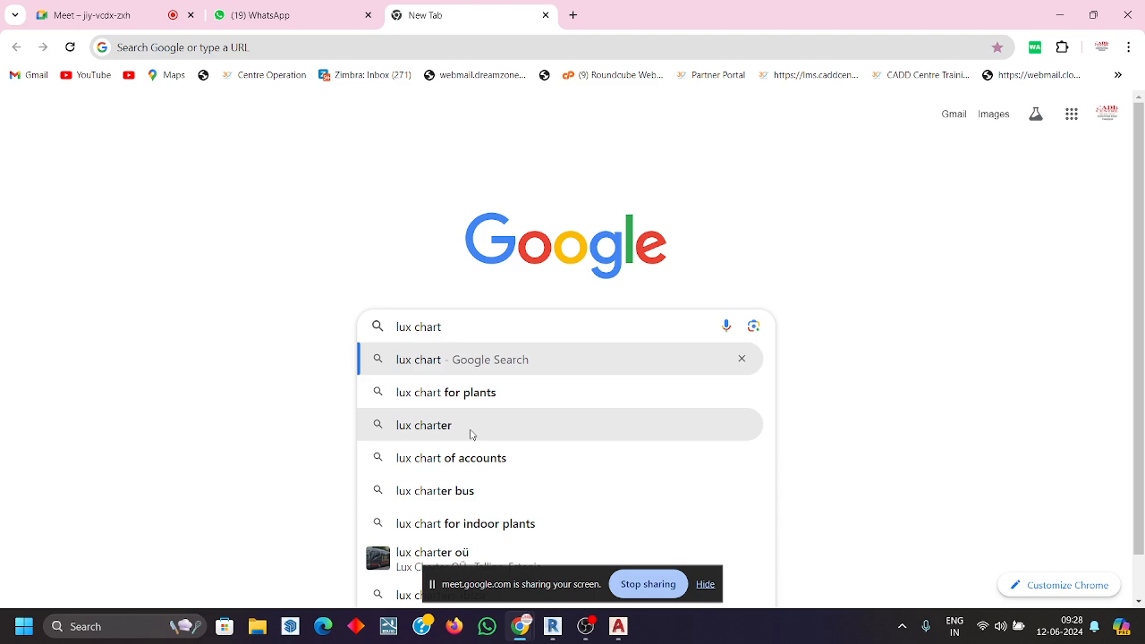
left_click(481, 368)
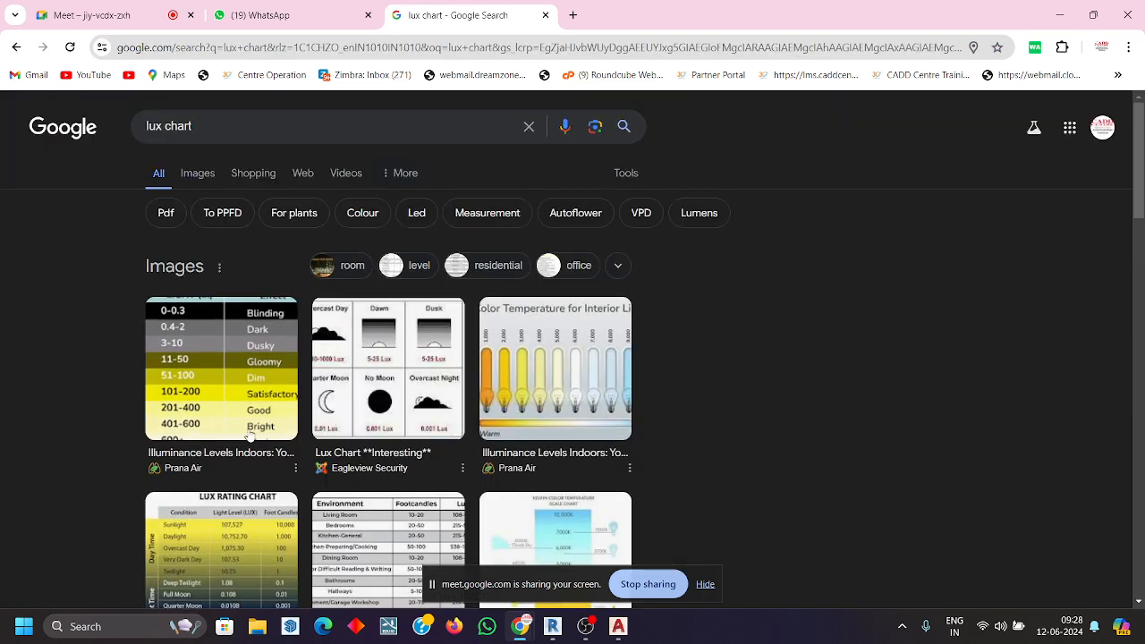
scroll(268, 434, "down", 3)
left_click(375, 411)
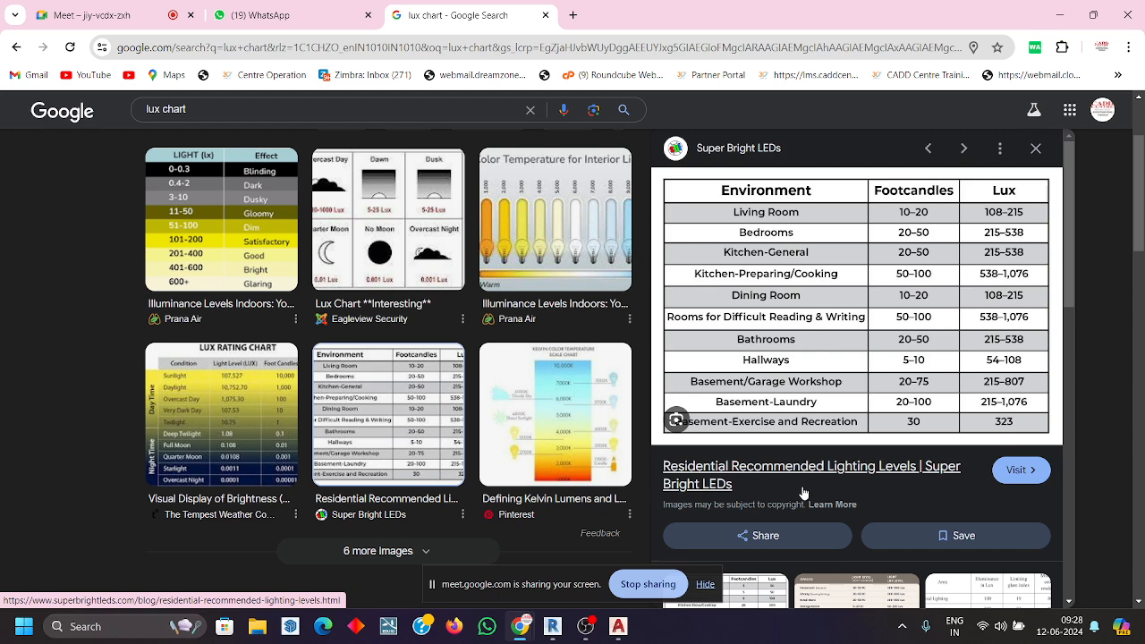
- Replace the lux chart tab with a new one and bring up the earlier browsing history for Omni Calculator
left_click(573, 15)
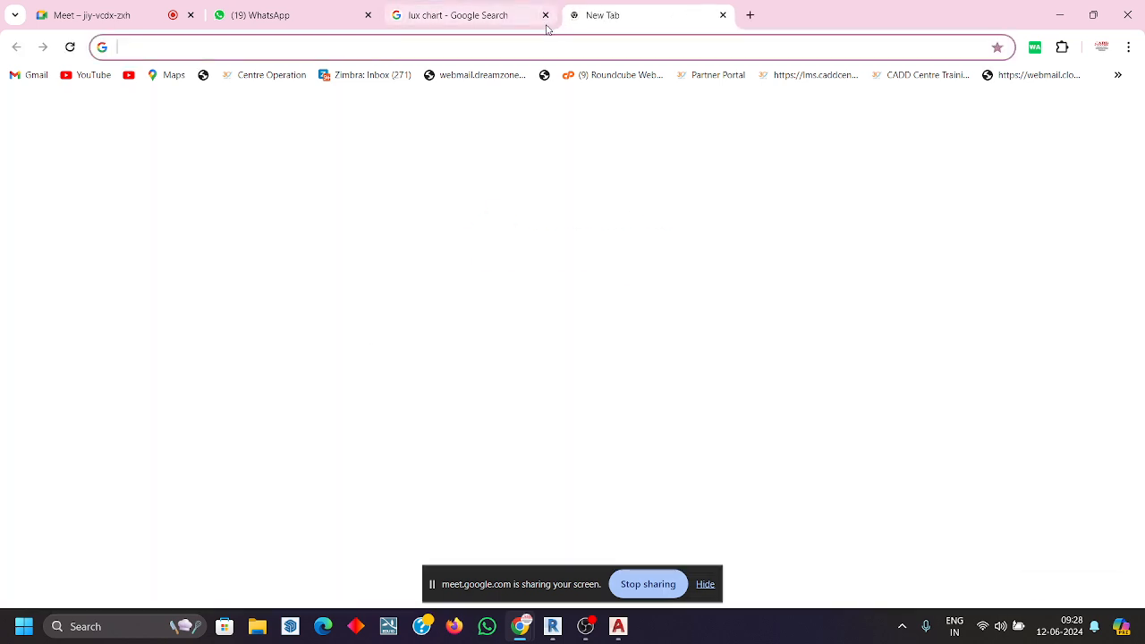
left_click(545, 15)
left_click(550, 335)
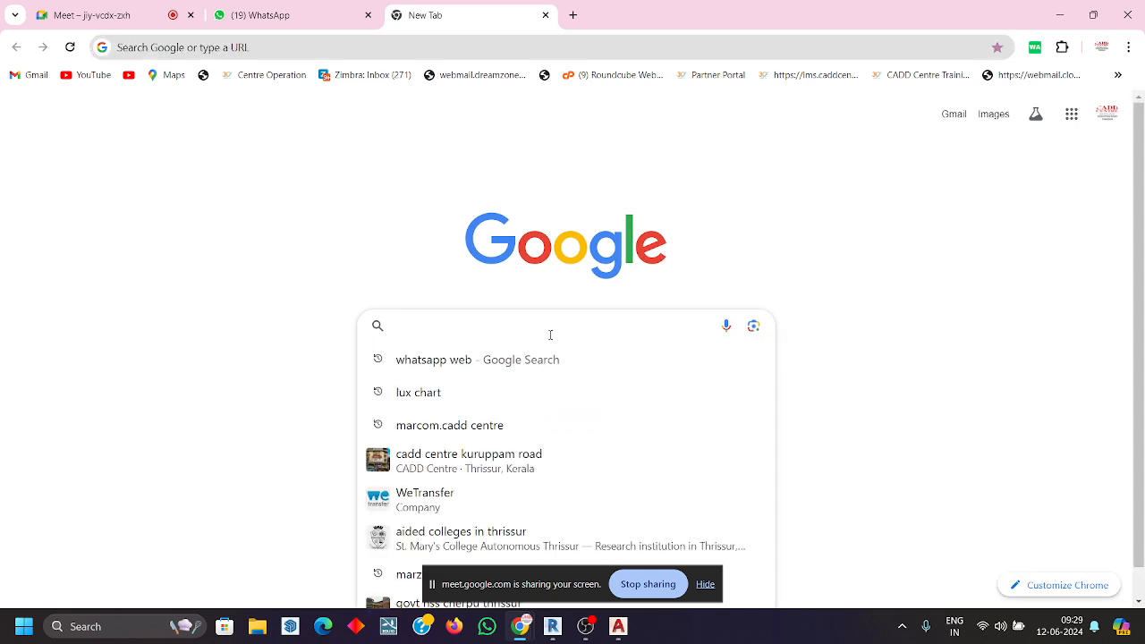
type("omi")
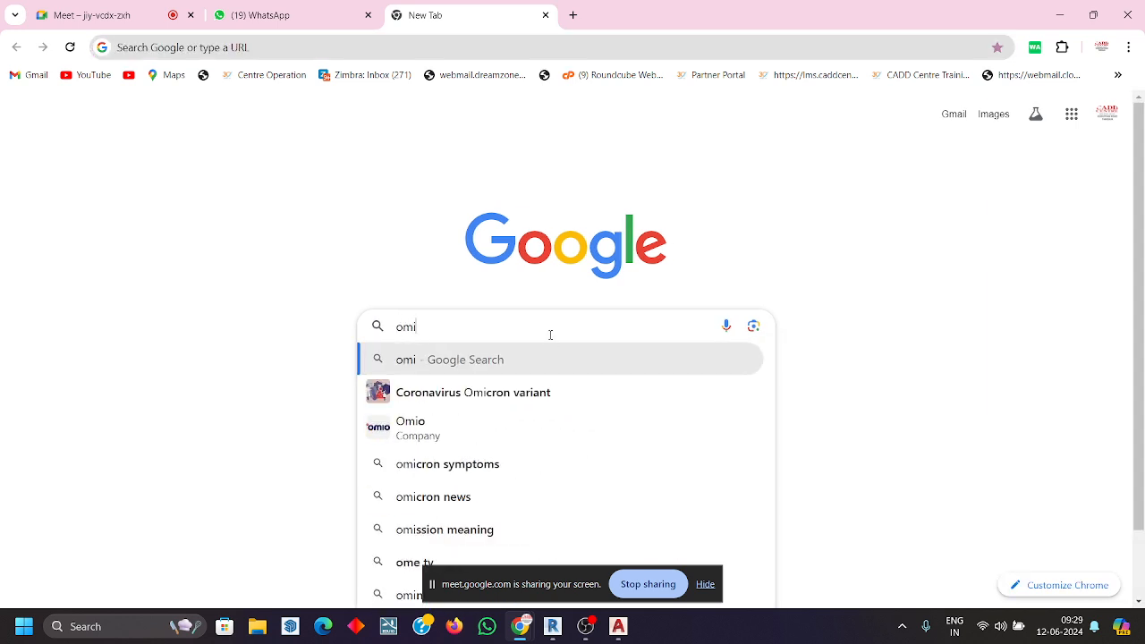
type("ni Calculator")
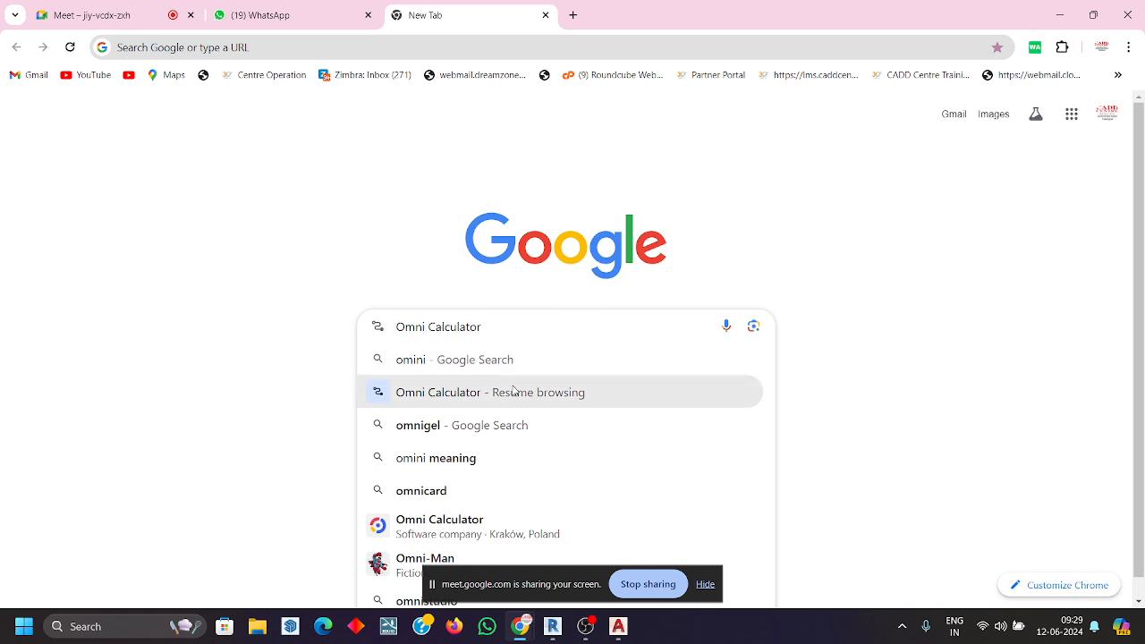
left_click(519, 390)
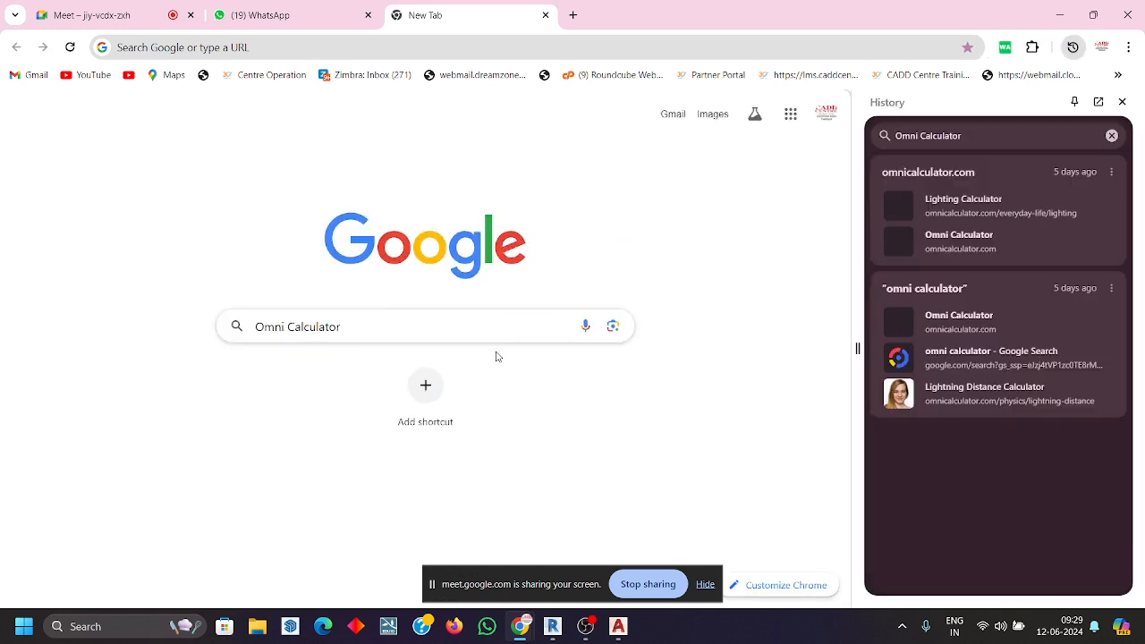
- Open Omni Calculator's Lighting Calculator page from the browsing history and look over its search field and inputs
left_click(1035, 209)
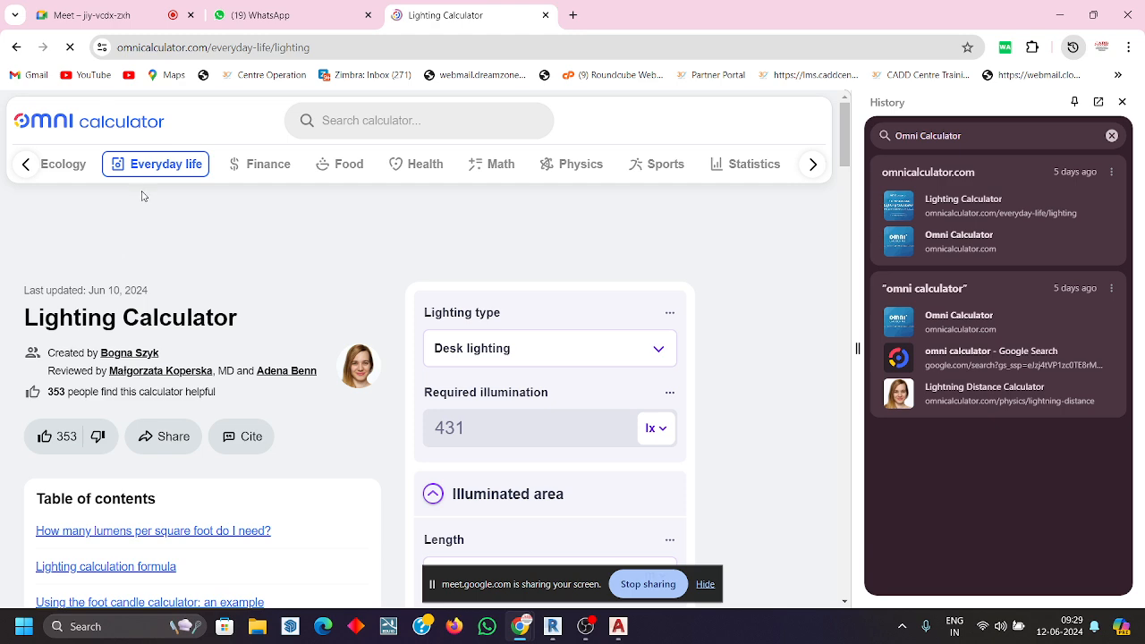
left_click(391, 125)
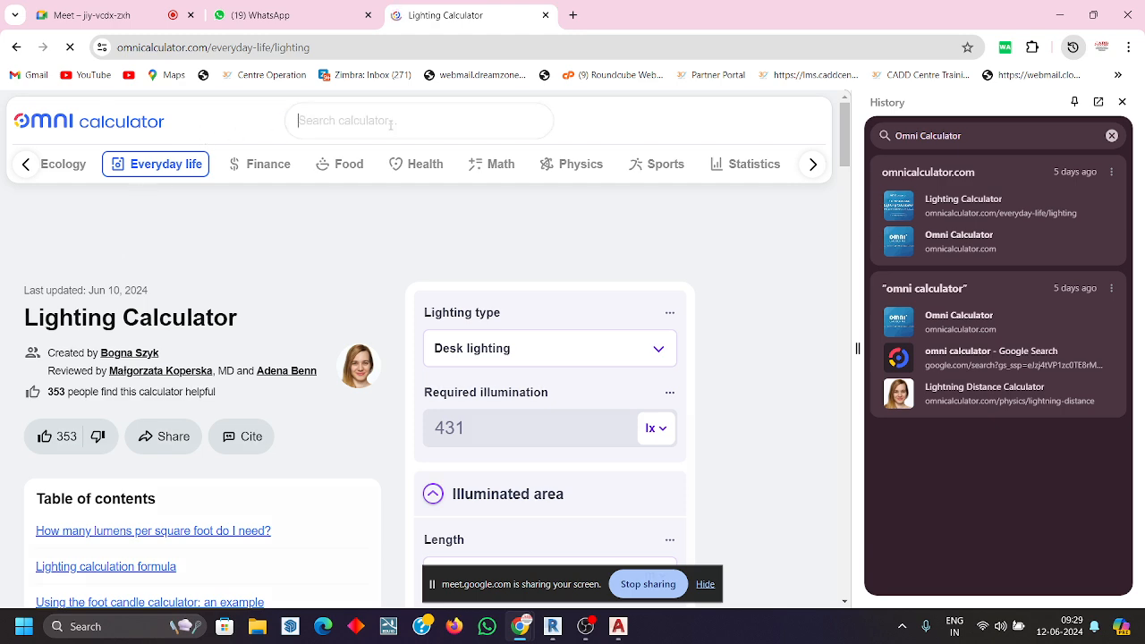
left_click(294, 224)
scroll(295, 349, "down", 2)
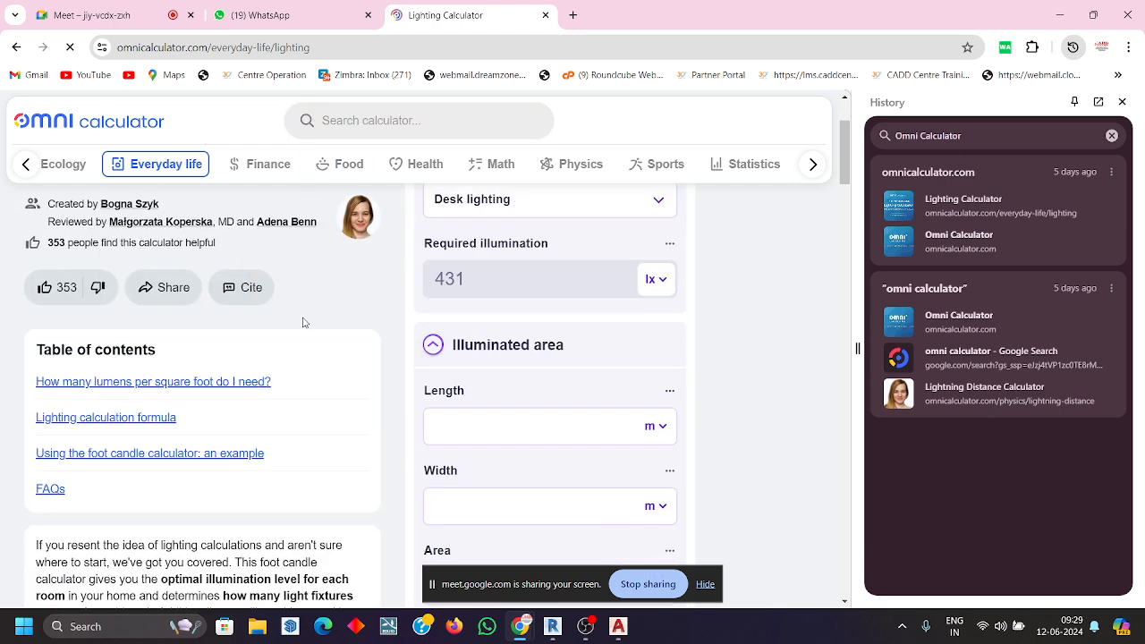
scroll(304, 322, "up", 2)
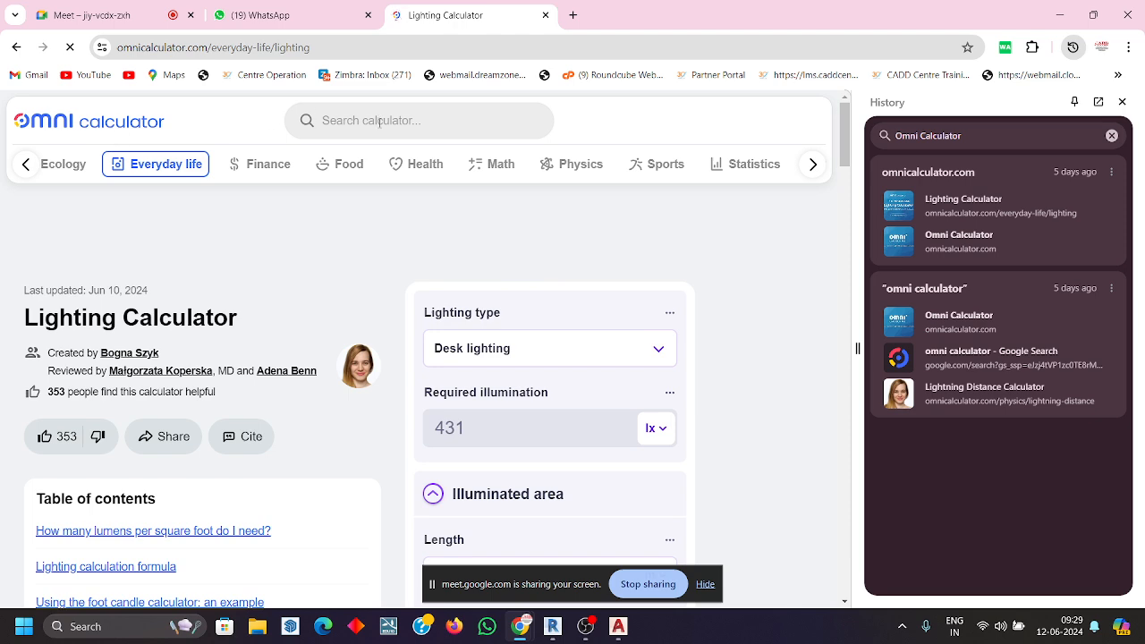
left_click(379, 123)
left_click(300, 261)
scroll(666, 345, "down", 1)
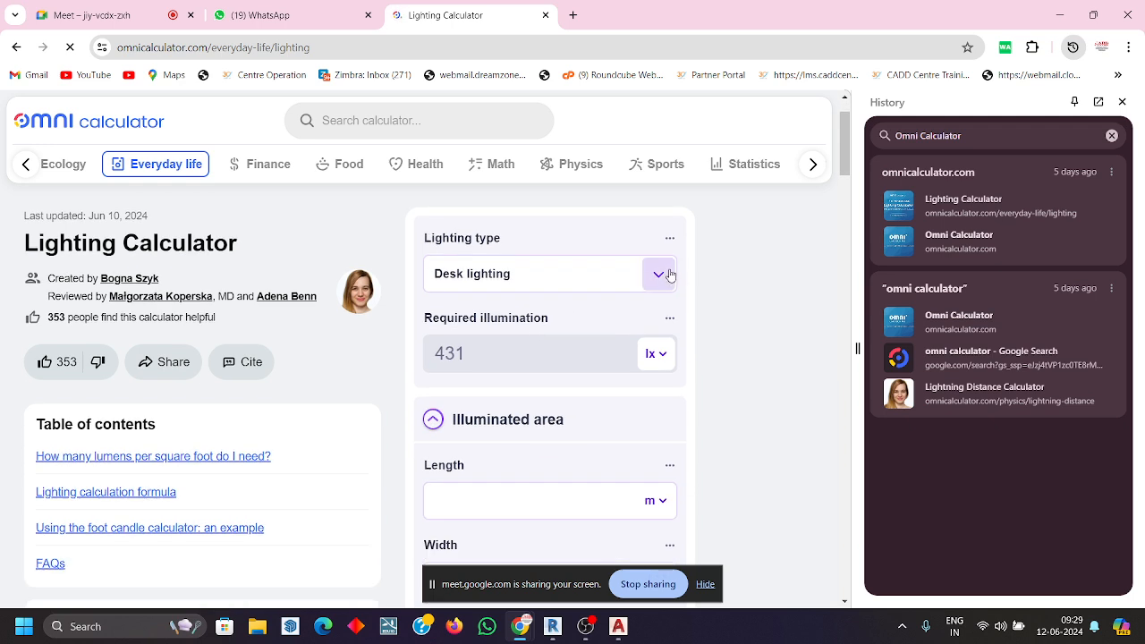
- Look through the available lighting types and set the lighting type to Kitchen (detailed task)
left_click(661, 274)
scroll(582, 380, "down", 3)
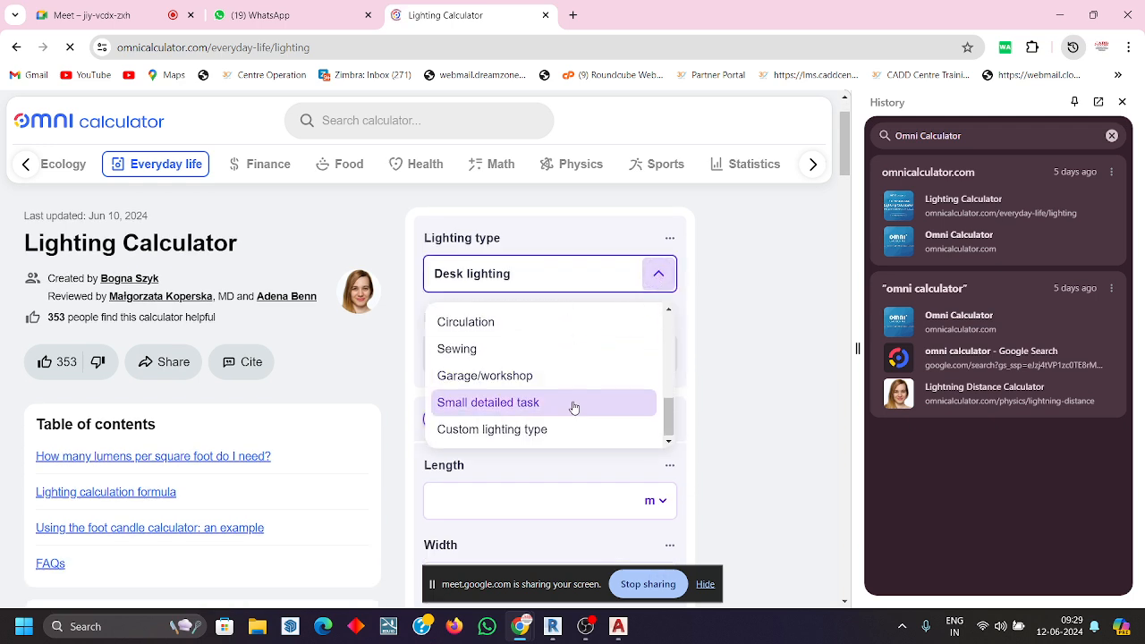
scroll(546, 430, "up", 5)
scroll(545, 421, "up", 4)
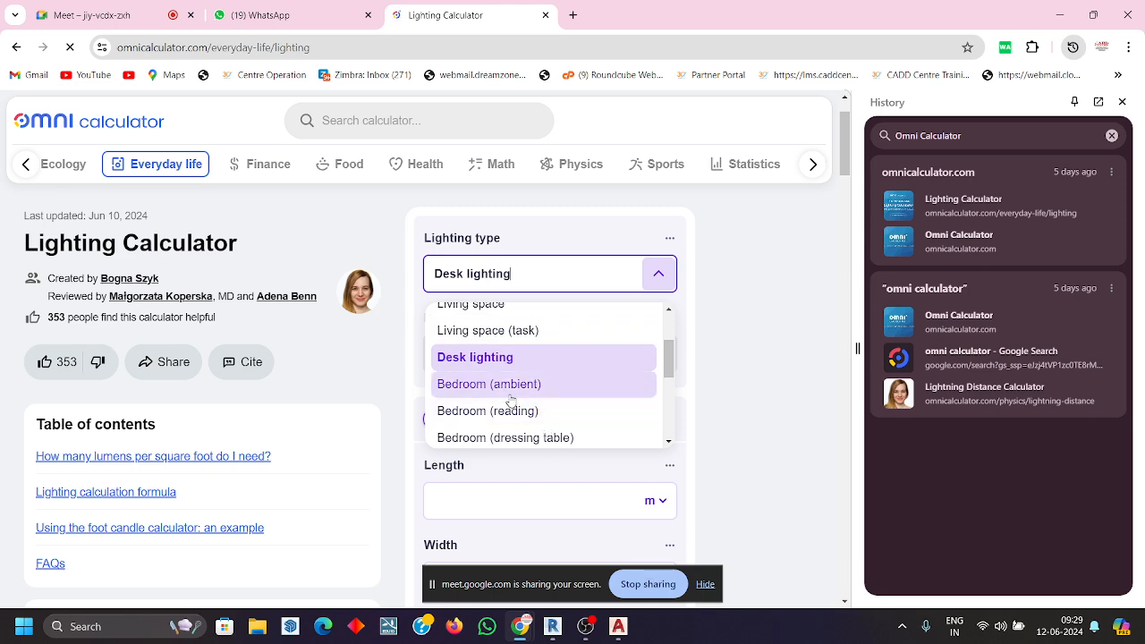
scroll(534, 395, "down", 5)
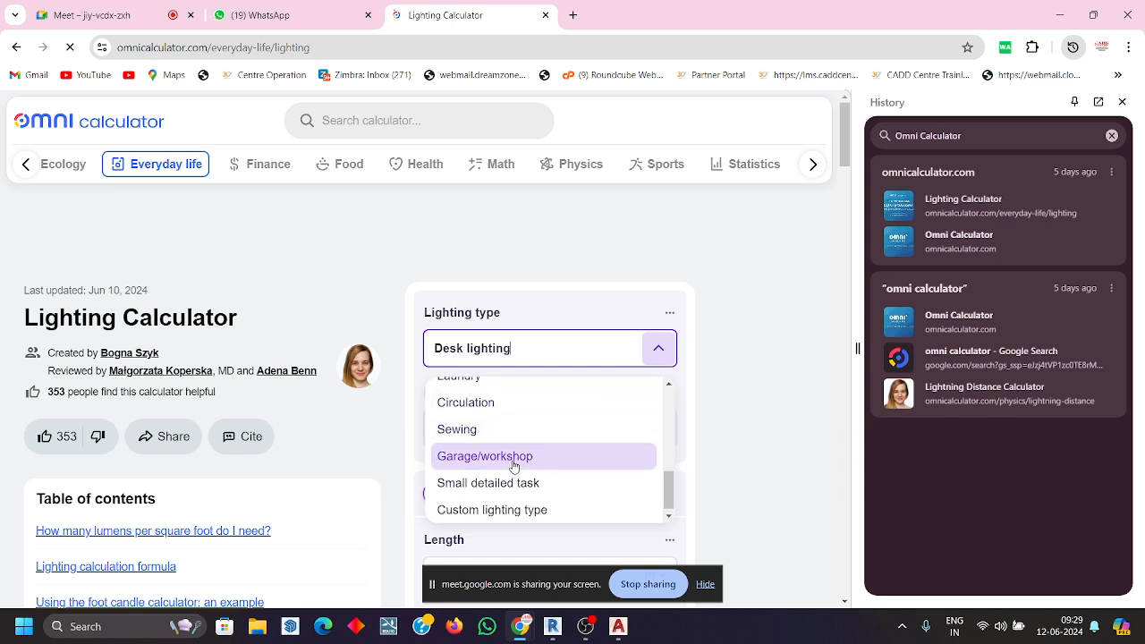
scroll(502, 447, "up", 5)
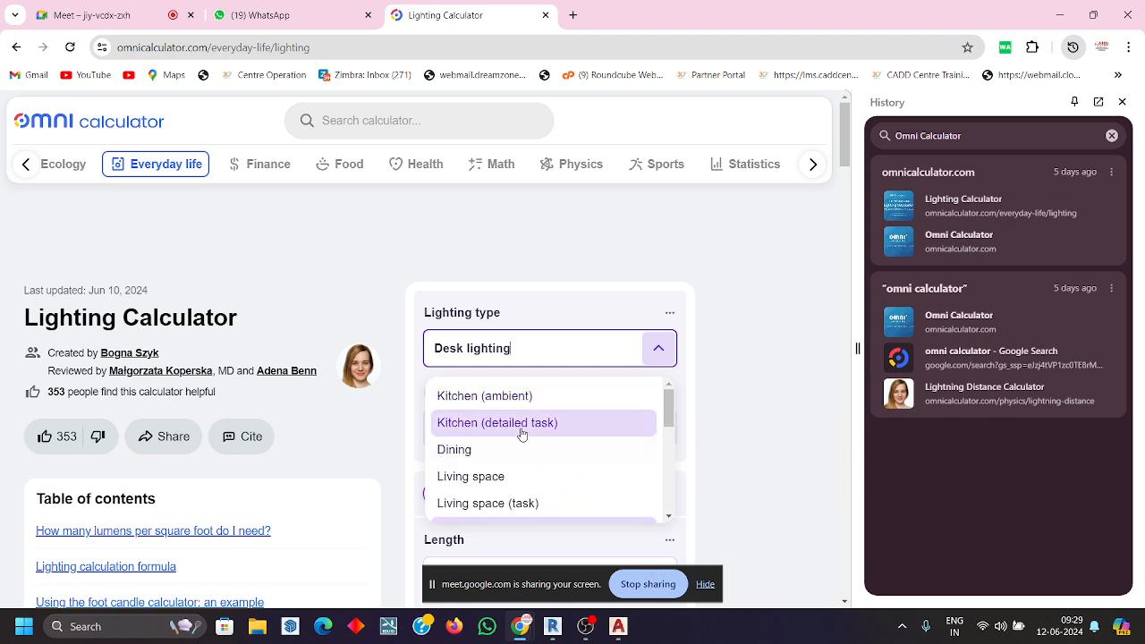
left_click(553, 424)
- Check the kitchen's area in the Revit floor plan, return to the calculator and set the illuminated area to 38 m²
scroll(609, 410, "down", 2)
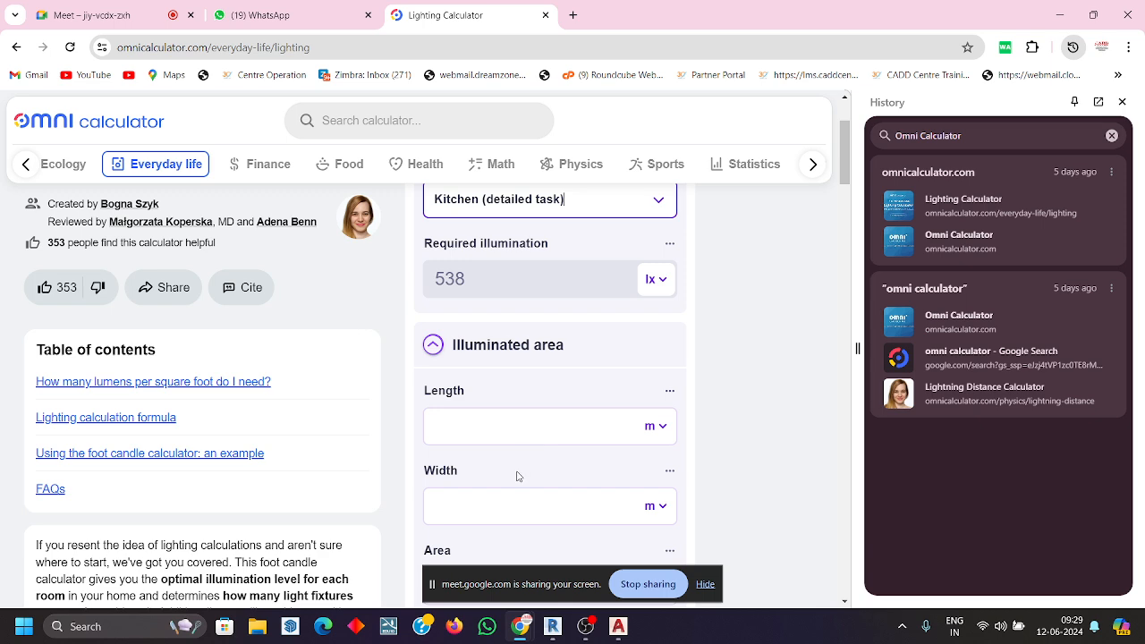
scroll(518, 469, "down", 1)
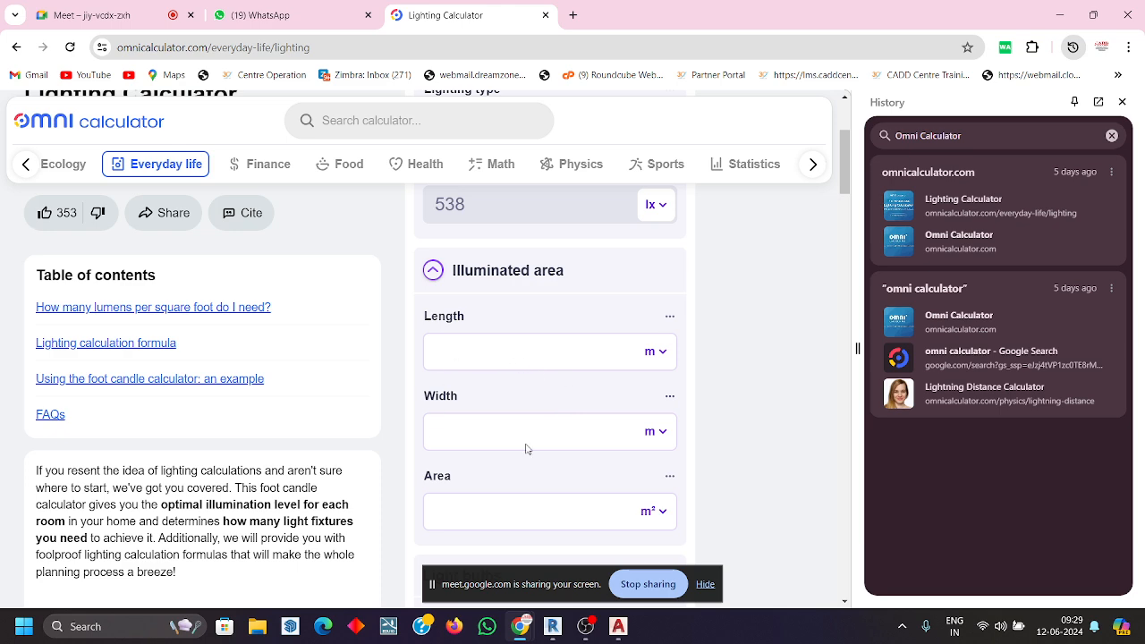
left_click(552, 627)
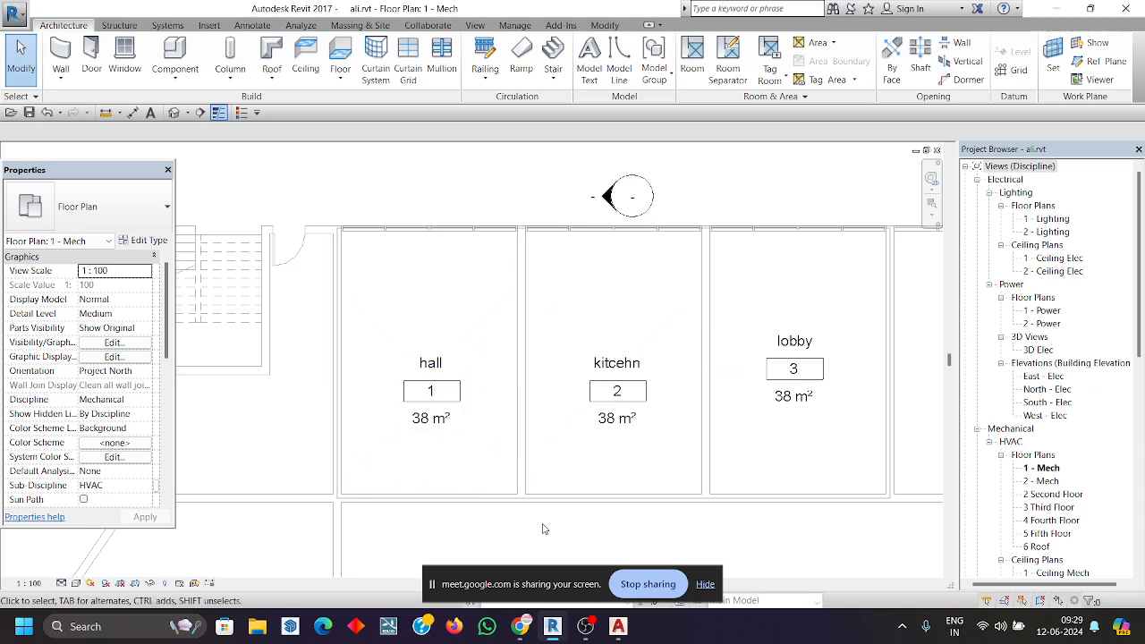
left_click(553, 626)
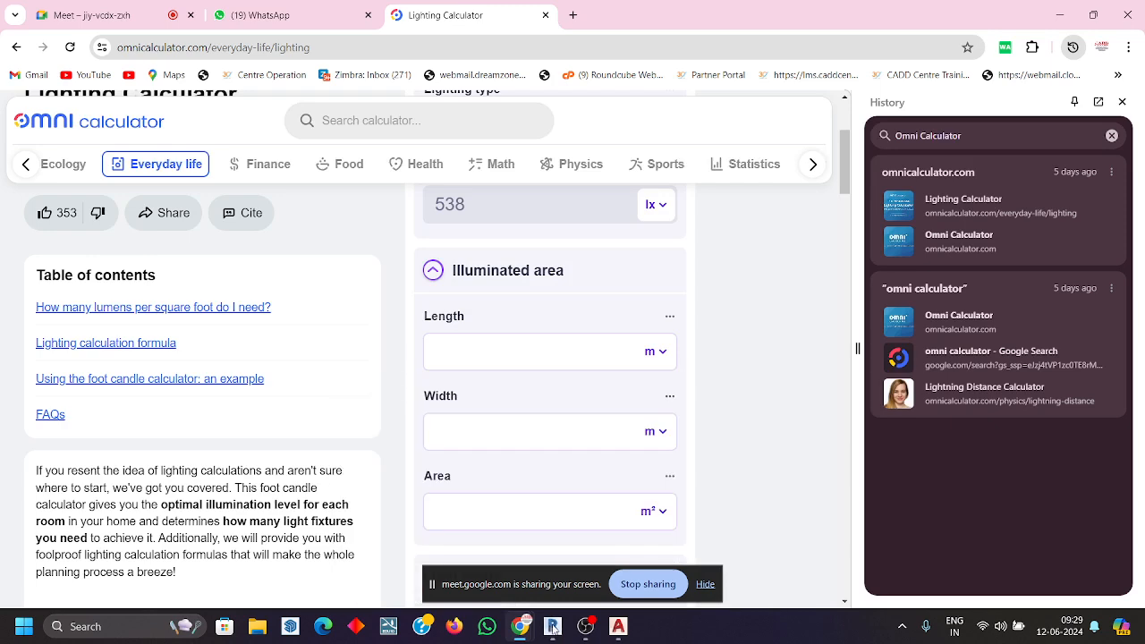
scroll(590, 396, "down", 2)
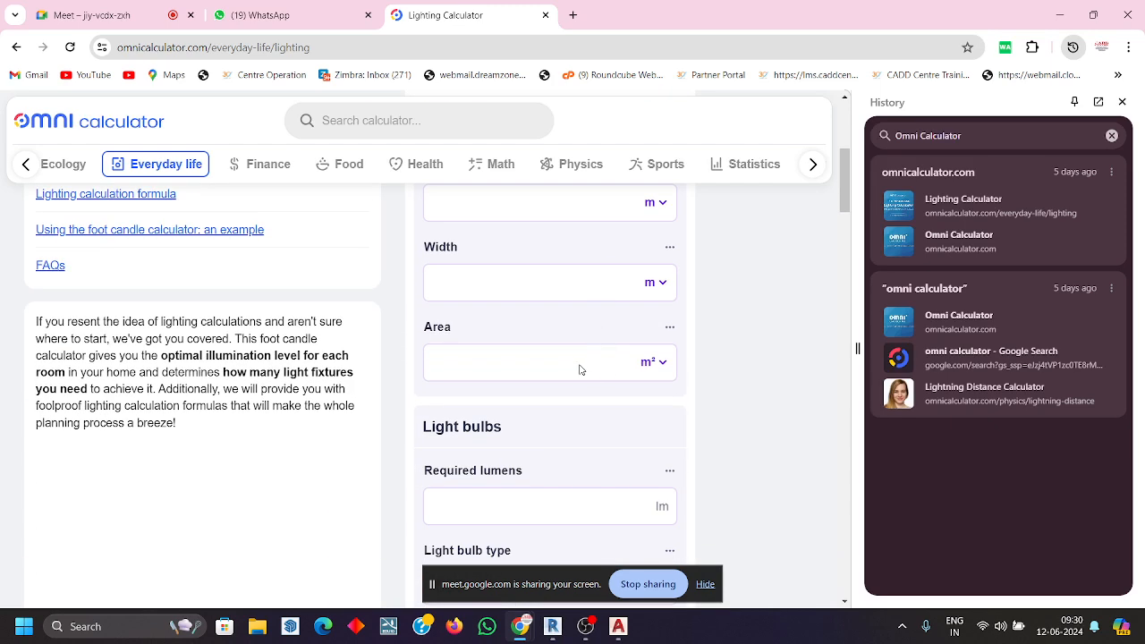
left_click(581, 369)
type("35")
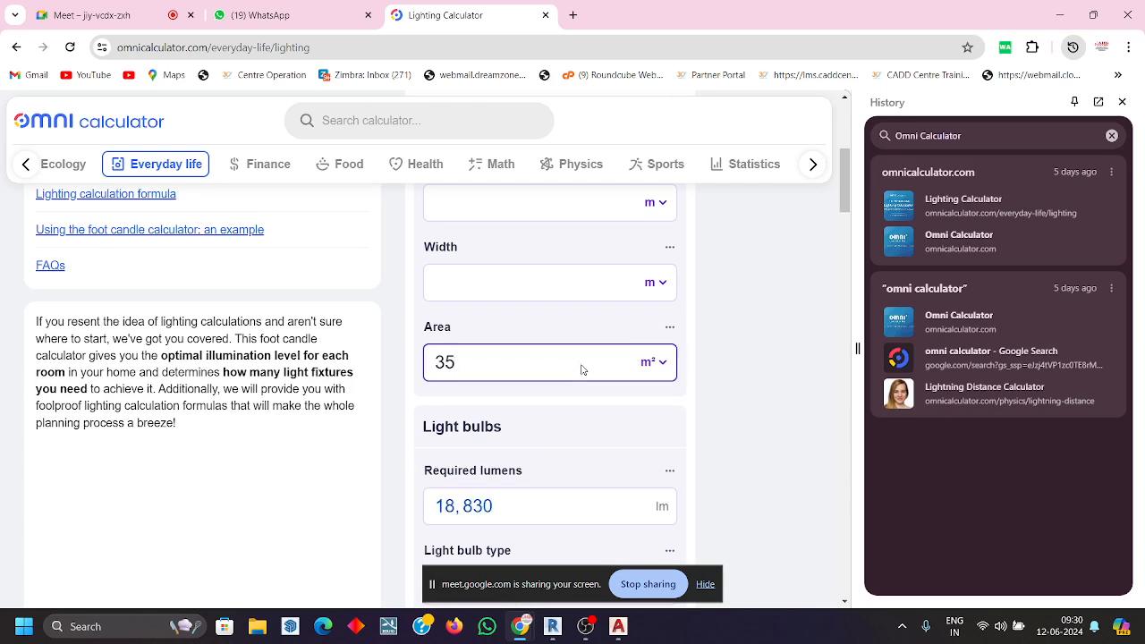
key("BackSpace")
type("8")
- Examine the required illumination in lux, the required lumens, the lumens per bulb and the number of bulbs needed
scroll(580, 369, "down", 3)
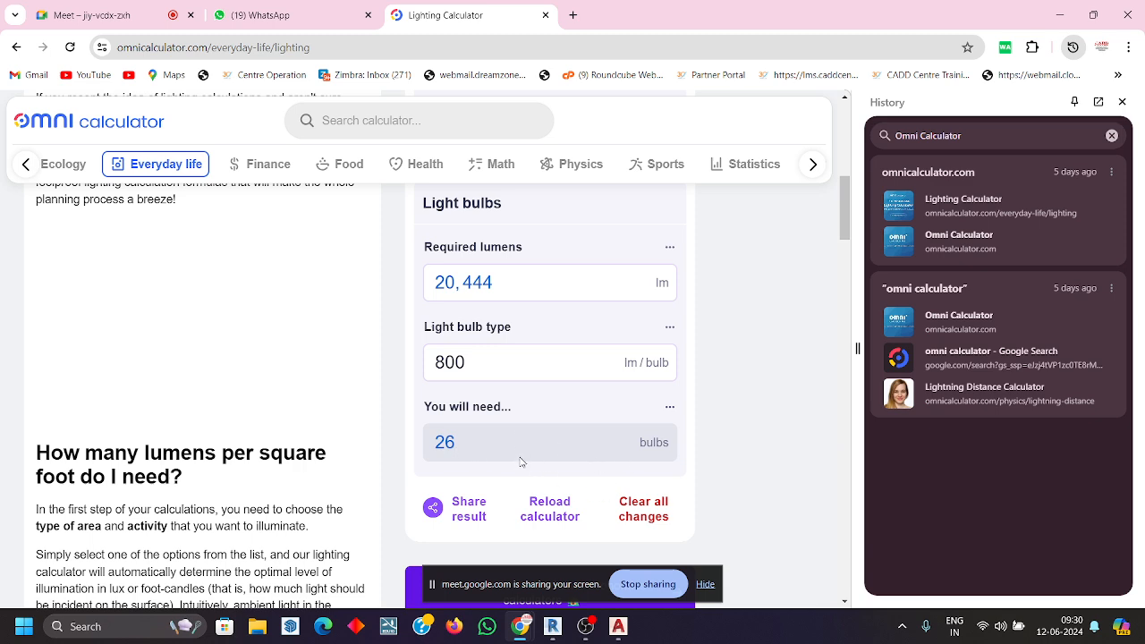
scroll(562, 469, "up", 9)
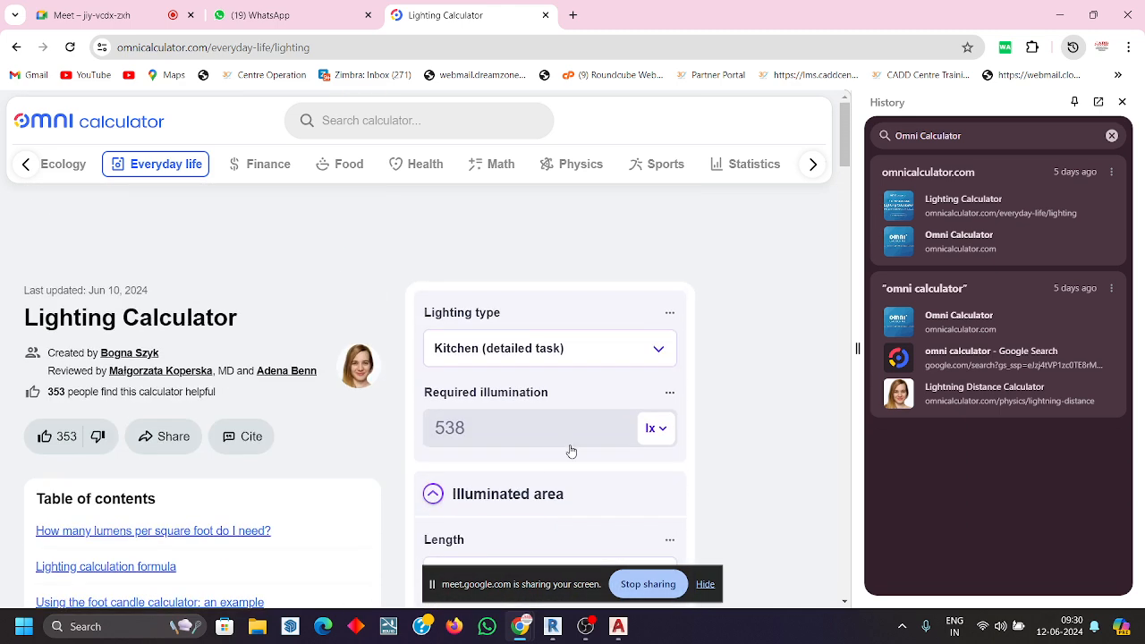
left_click(657, 438)
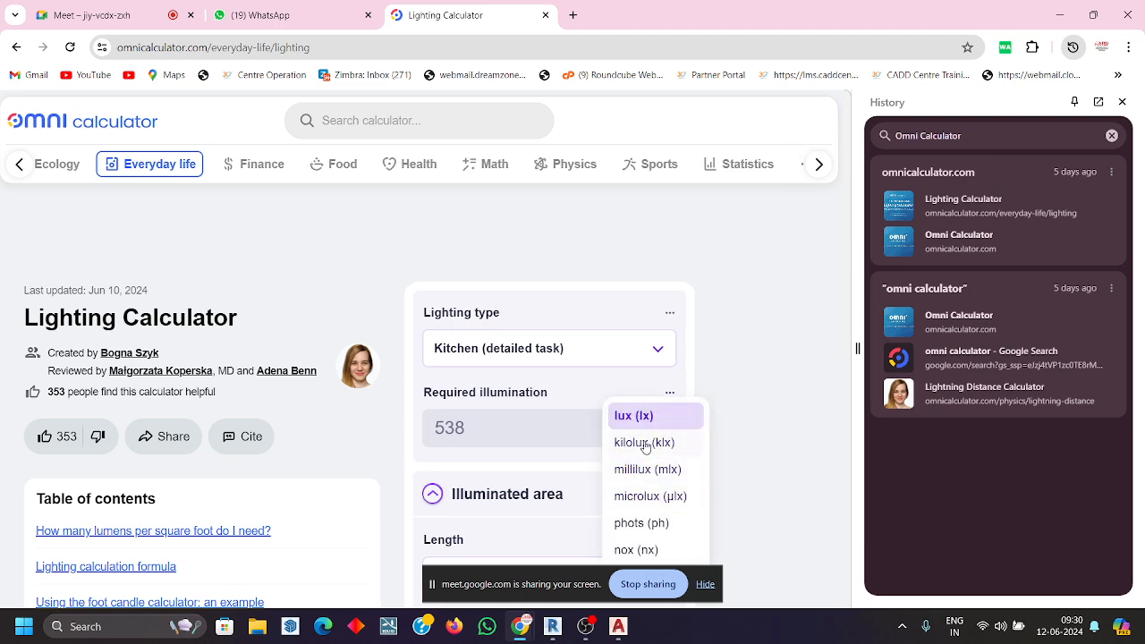
left_click(668, 424)
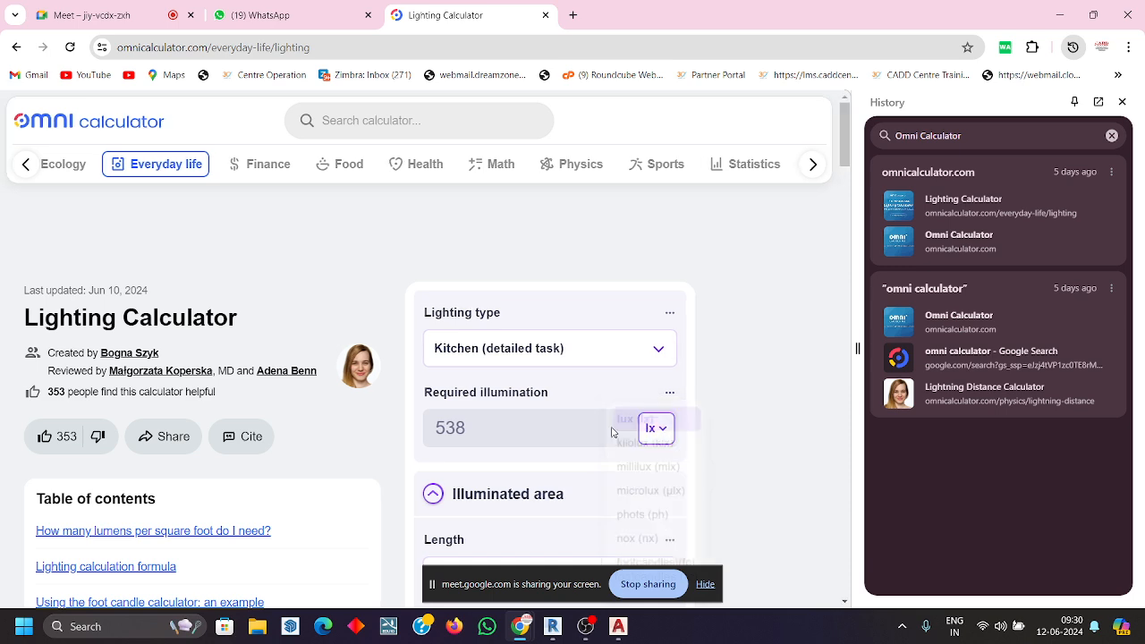
scroll(612, 432, "down", 3)
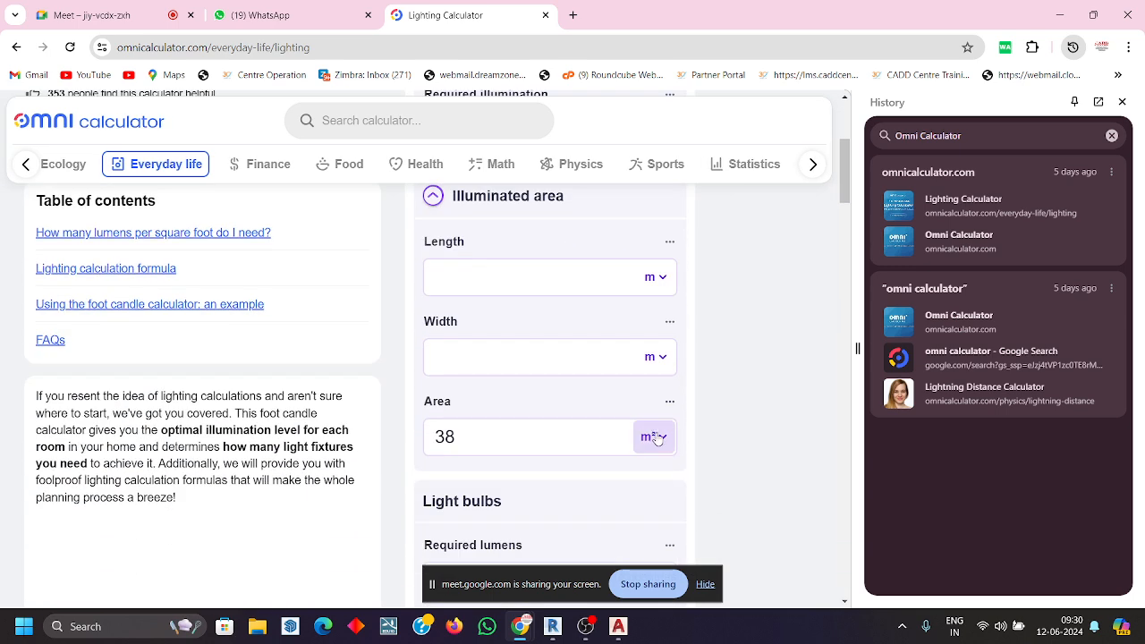
scroll(626, 474, "down", 2)
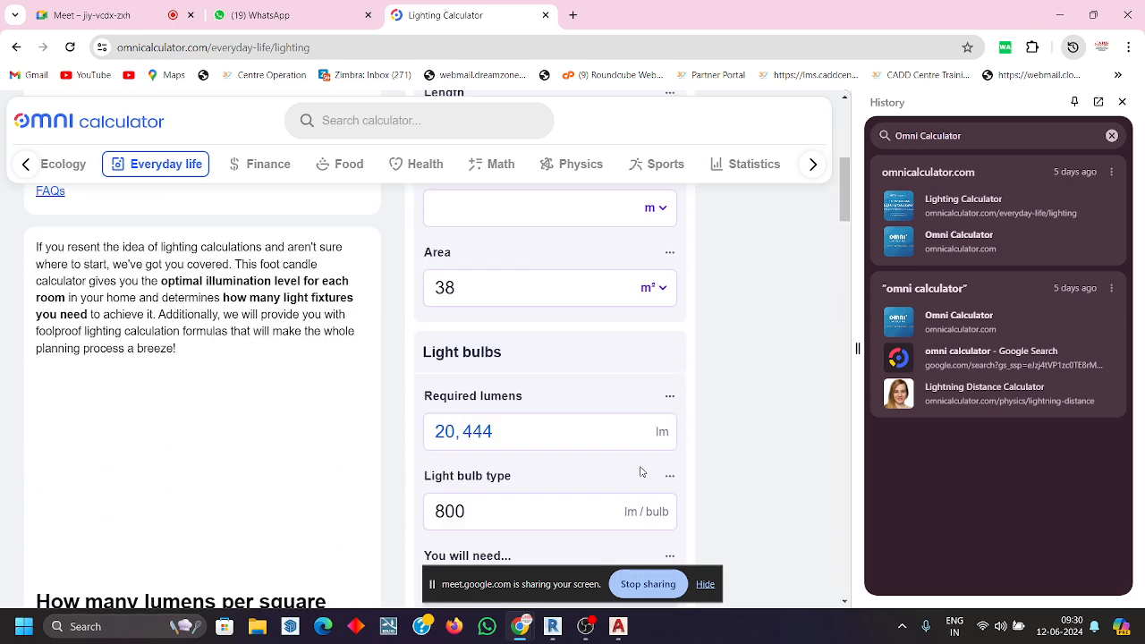
left_click(556, 442)
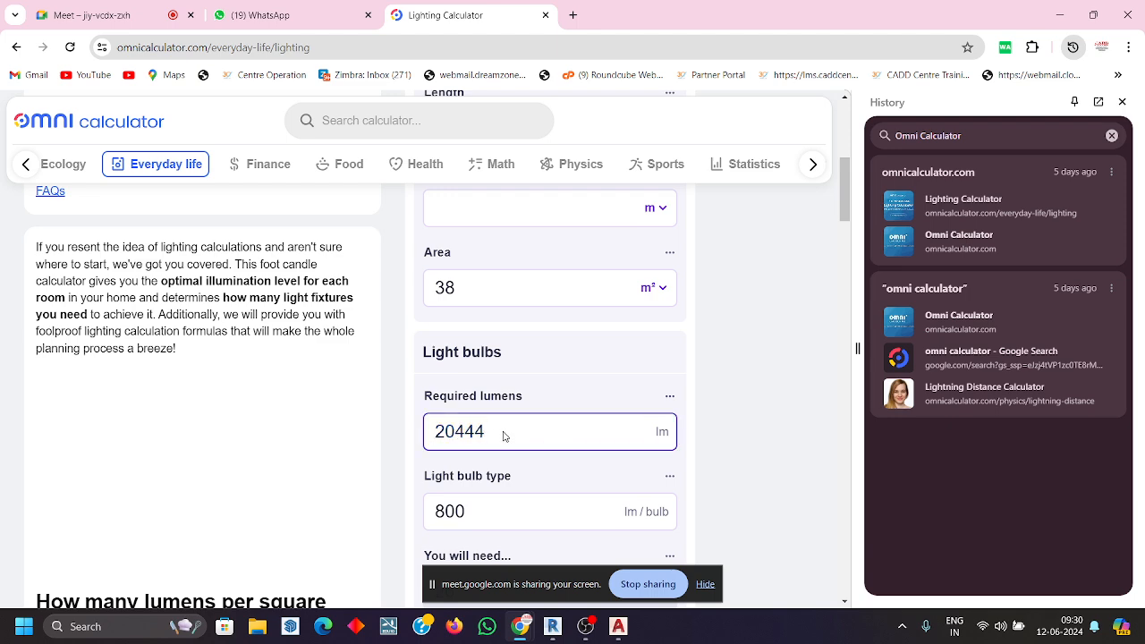
scroll(586, 438, "down", 2)
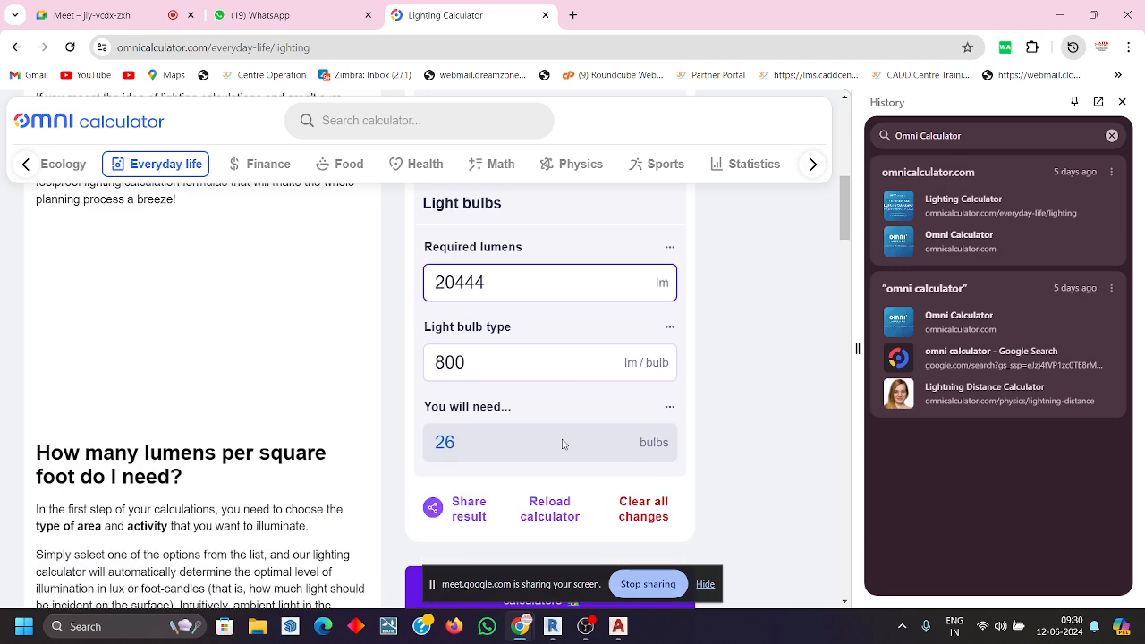
scroll(578, 436, "up", 4)
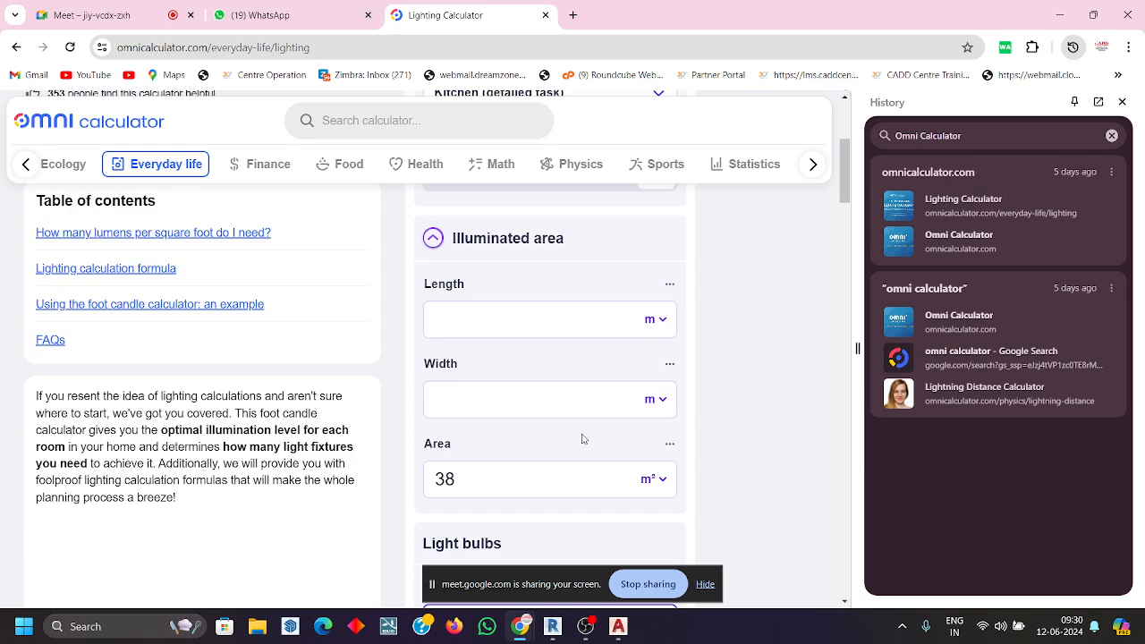
scroll(603, 415, "down", 2)
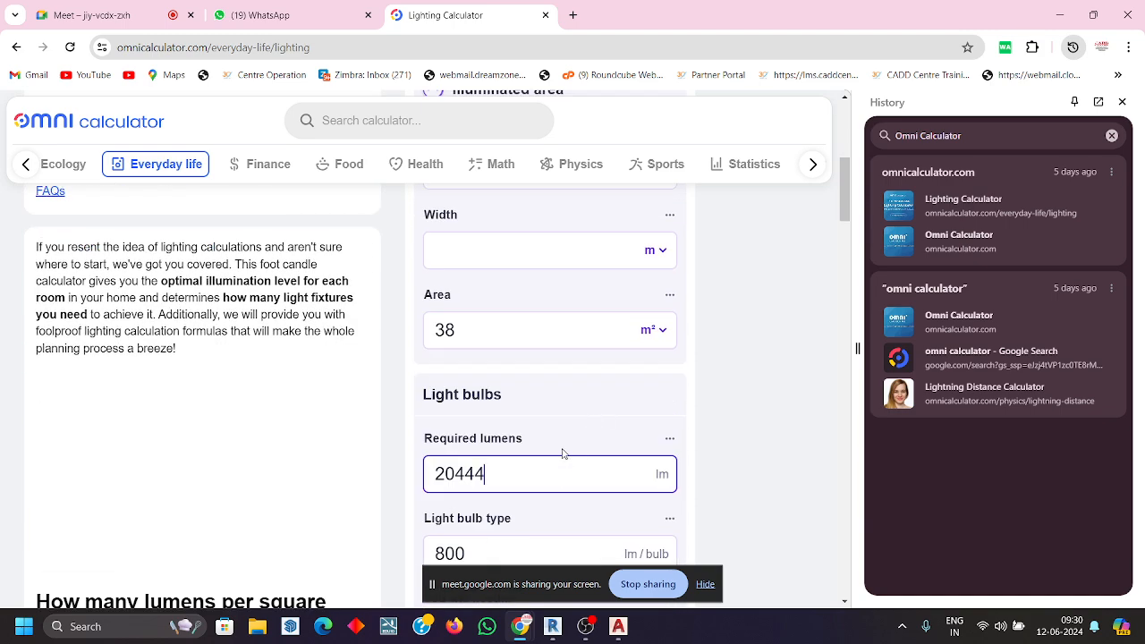
scroll(564, 454, "up", 2)
scroll(567, 453, "down", 3)
scroll(564, 451, "up", 5)
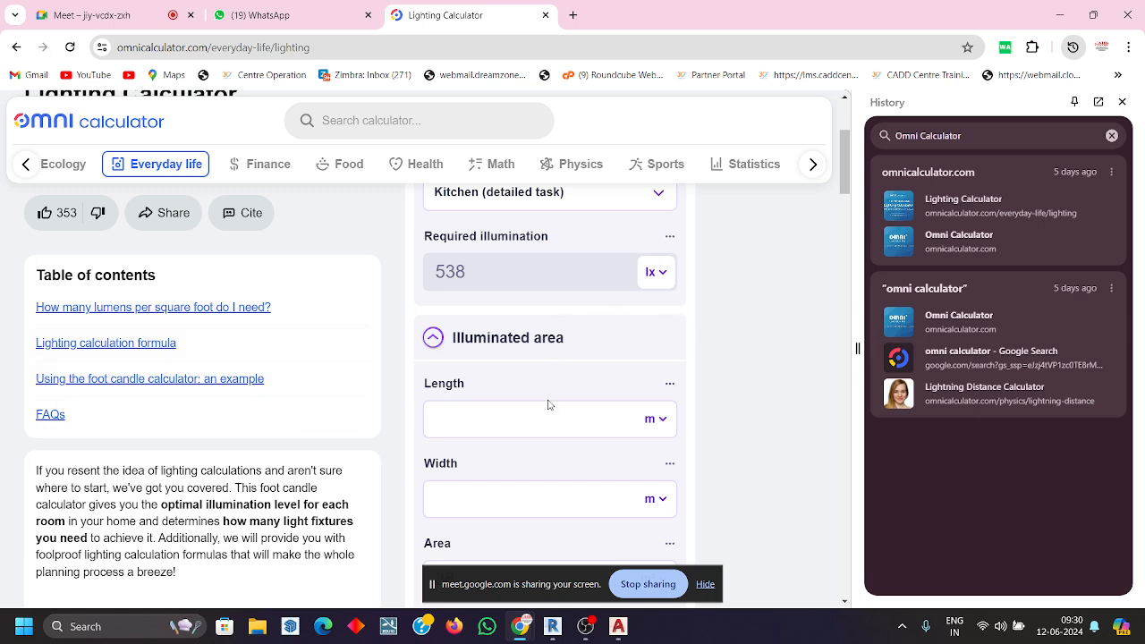
- Switch to Revit, hide the screen-sharing notice and review the hall space's electrical lighting properties
left_click(552, 626)
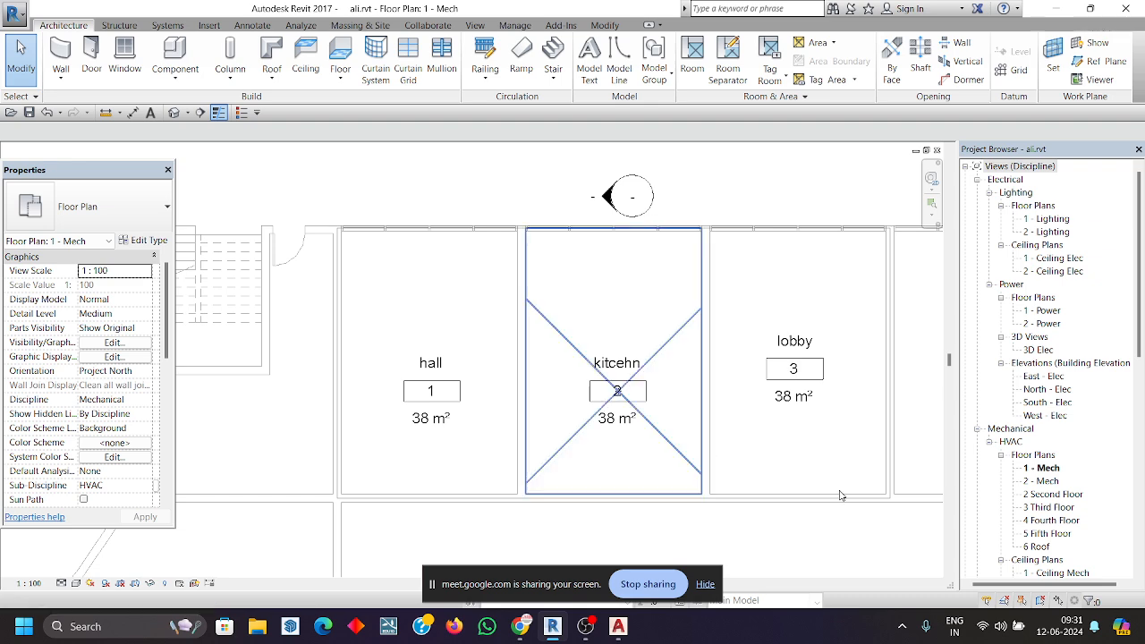
left_click(706, 584)
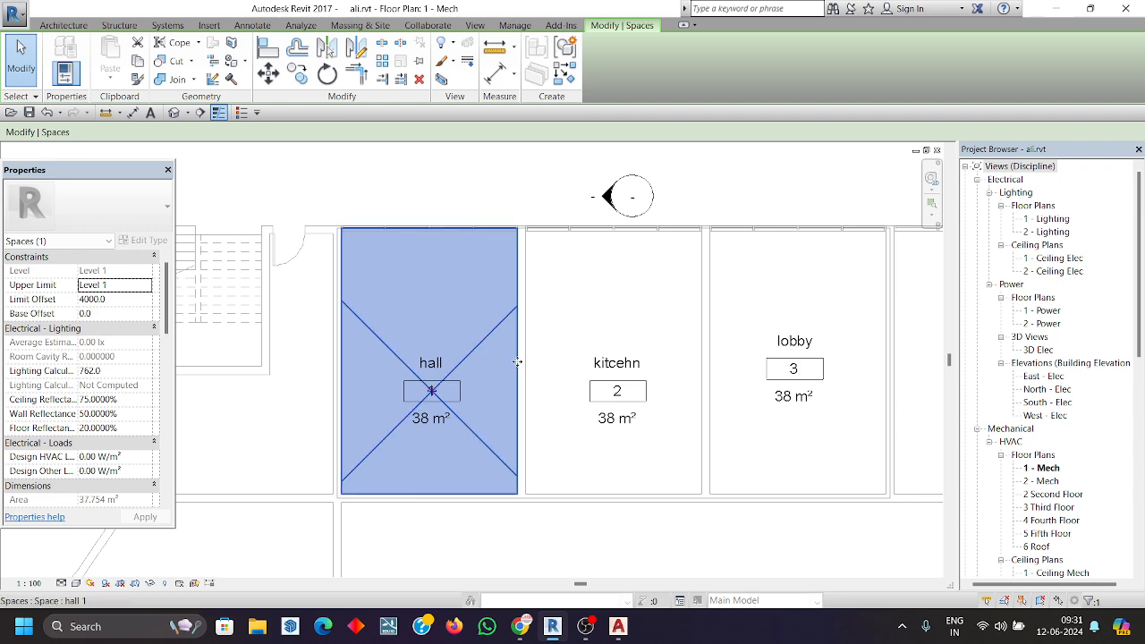
scroll(518, 357, "down", 1)
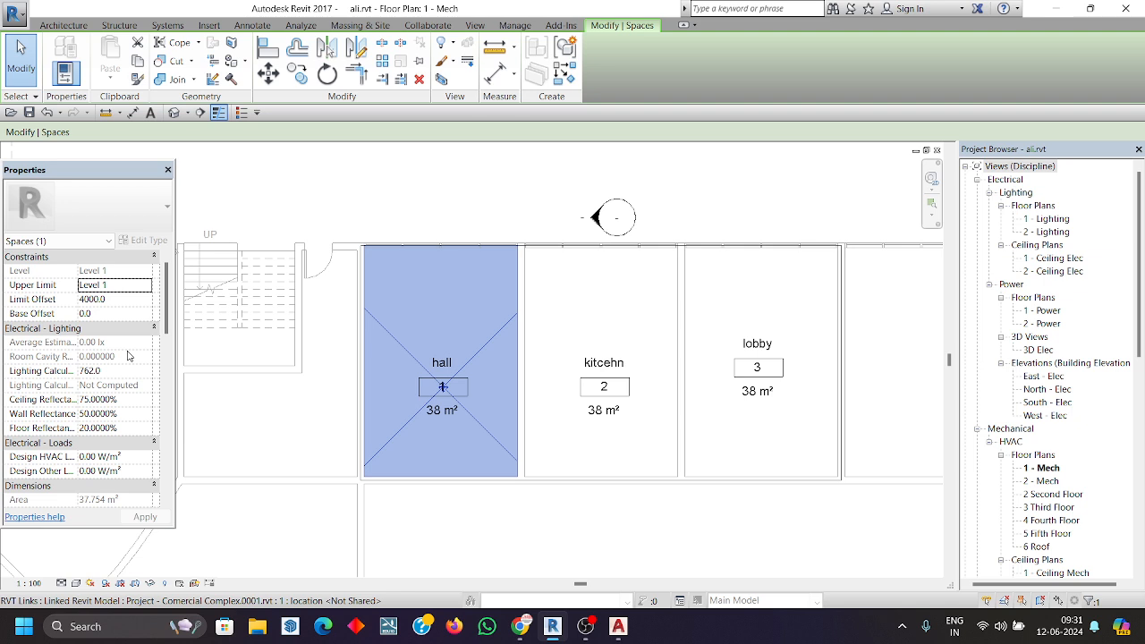
left_click(572, 510)
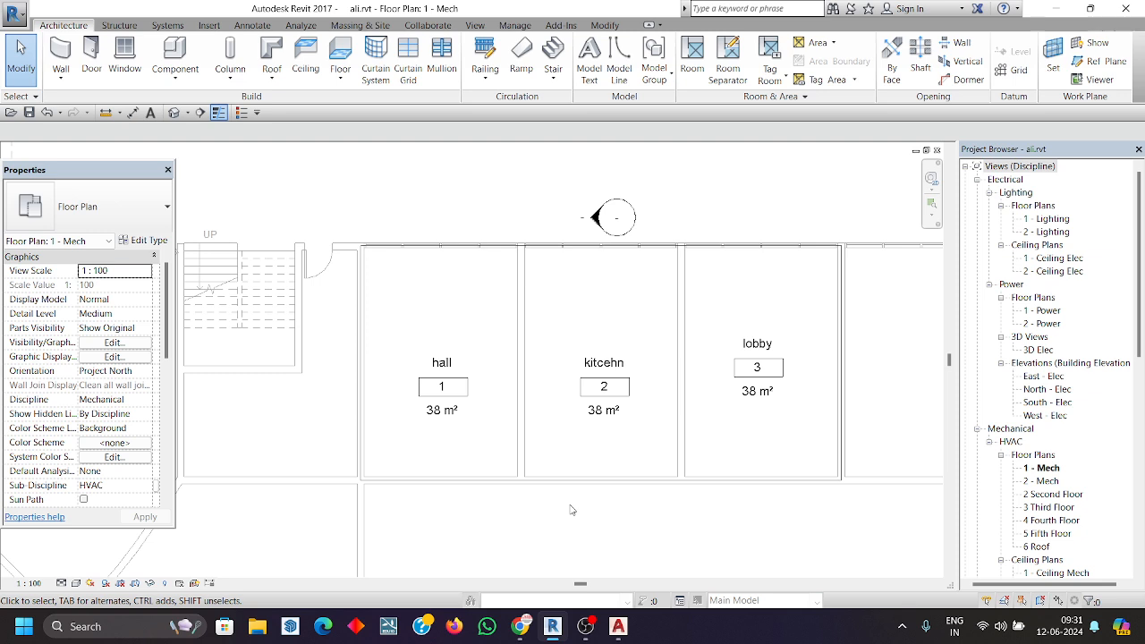
- Start a new project parameter named "calculated illuminace" with the Electrical discipline and the Illuminance parameter type
left_click(524, 26)
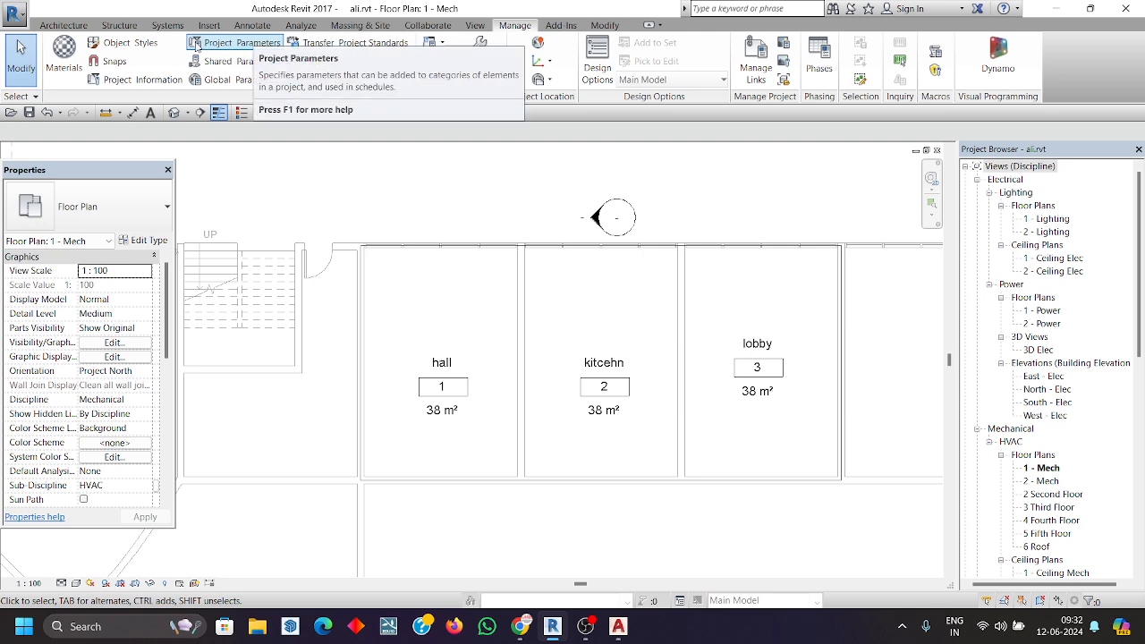
left_click(247, 52)
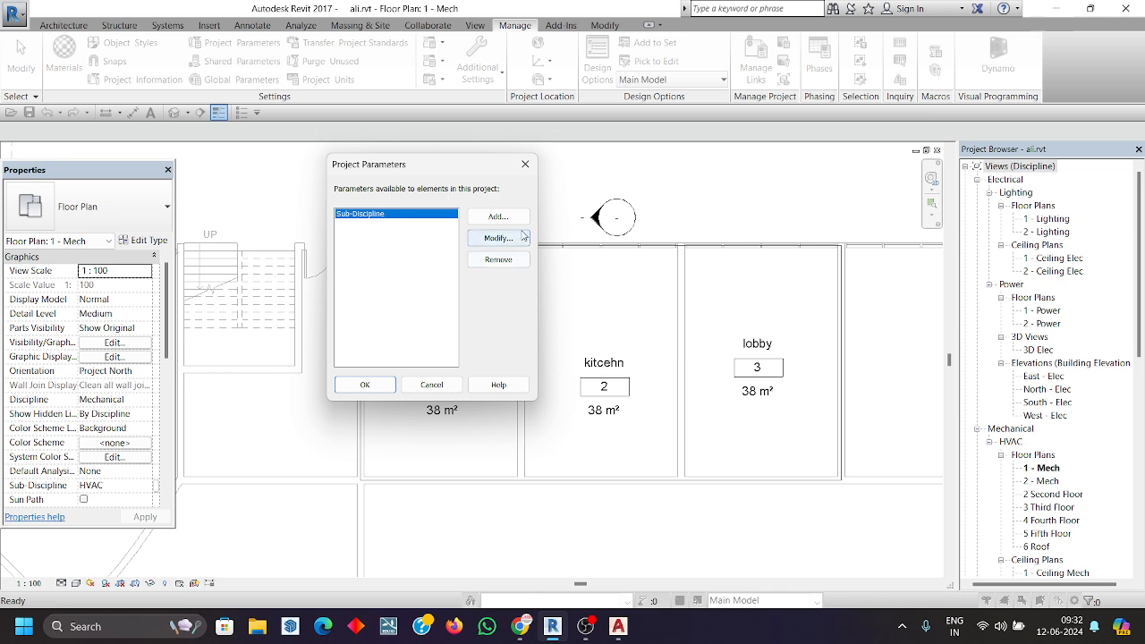
left_click(516, 219)
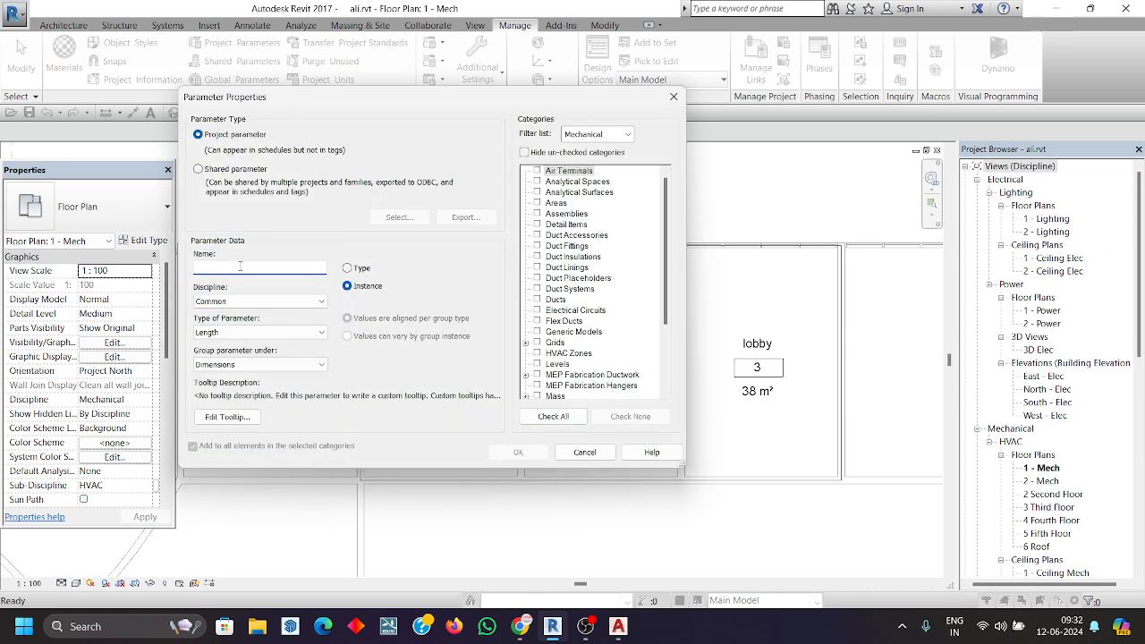
type("calculated illuminace")
left_click(248, 302)
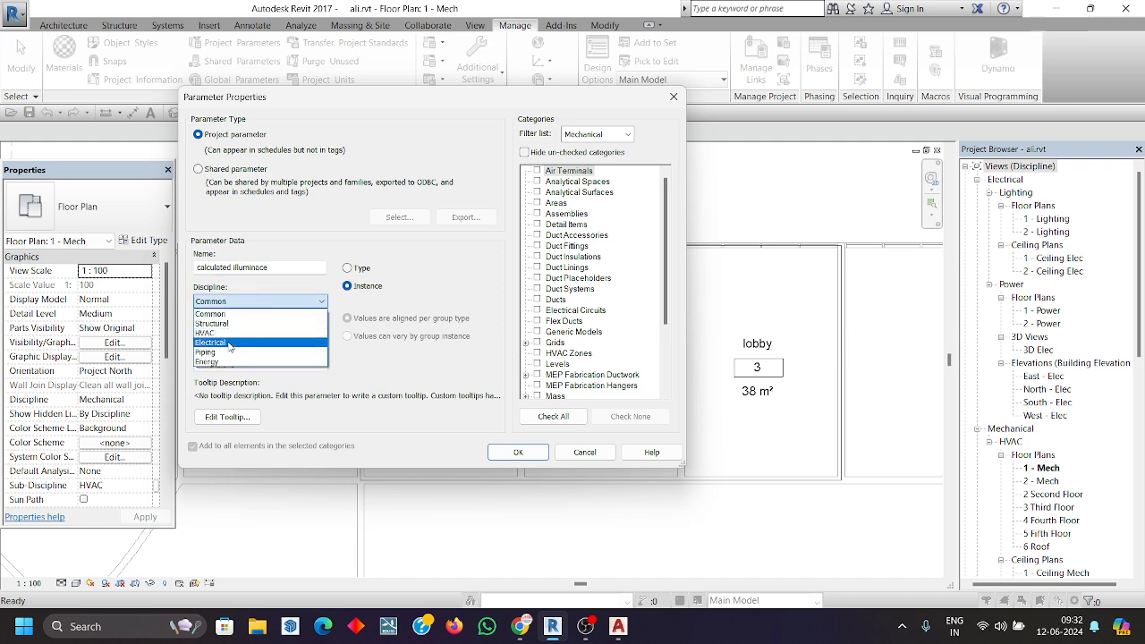
left_click(230, 346)
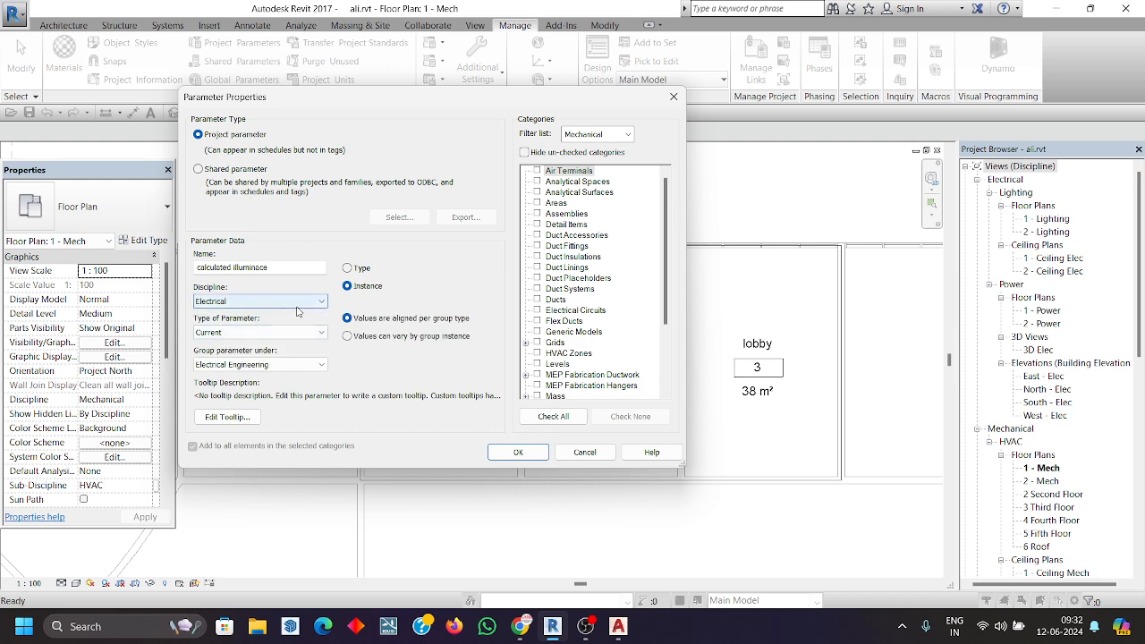
left_click(318, 332)
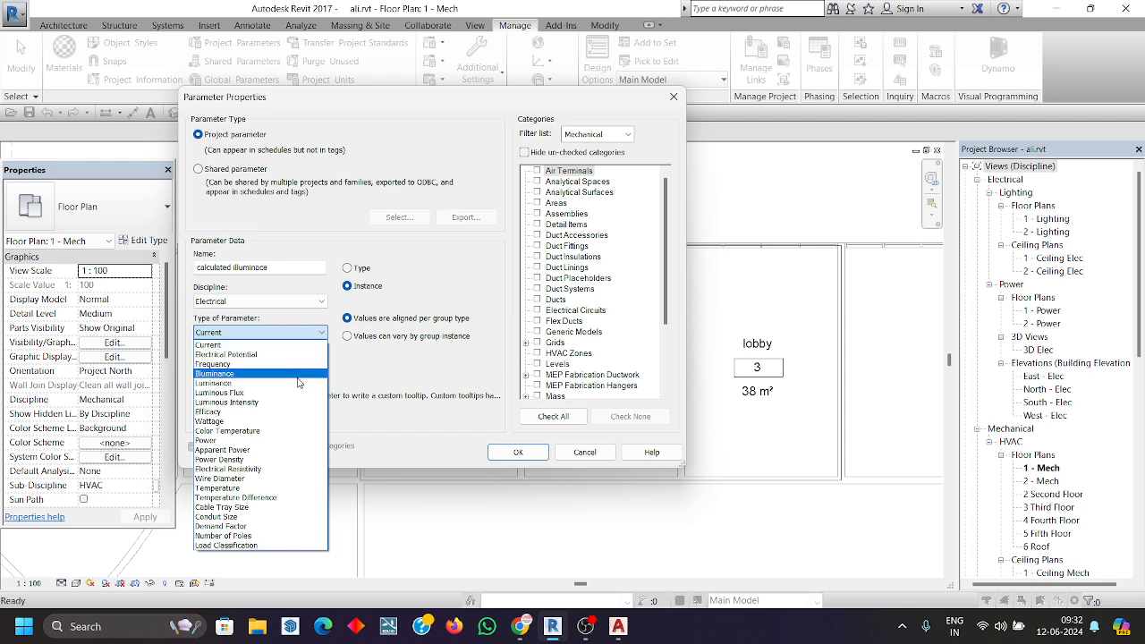
left_click(247, 374)
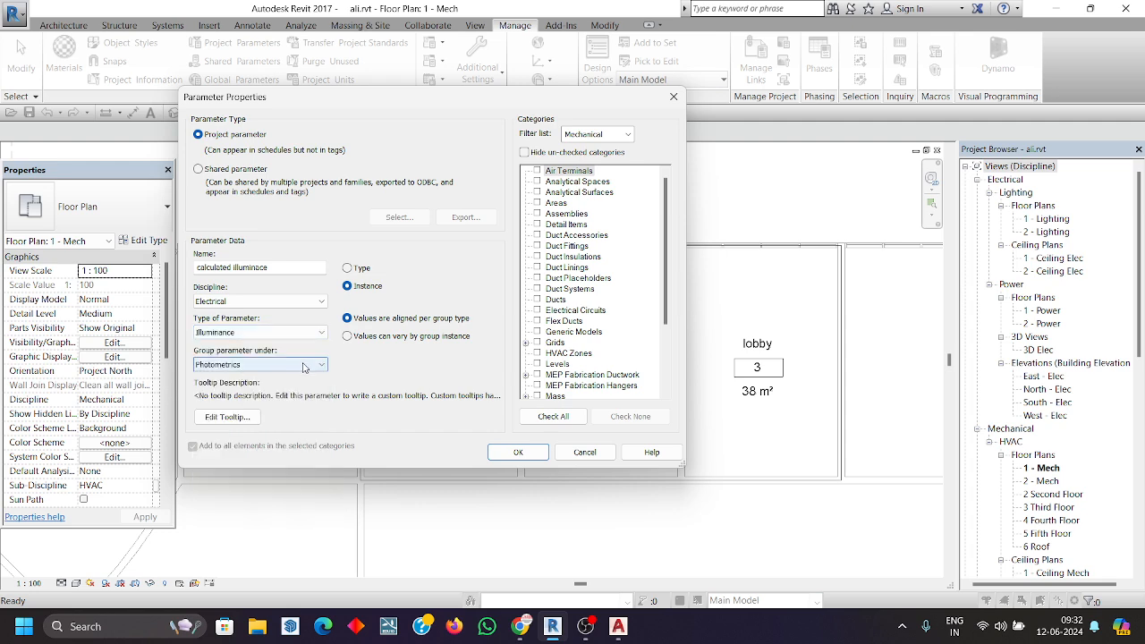
- Group the illuminance parameter under Electrical - Lighting and assign it to the Spaces category
left_click(303, 365)
scroll(278, 343, "up", 4)
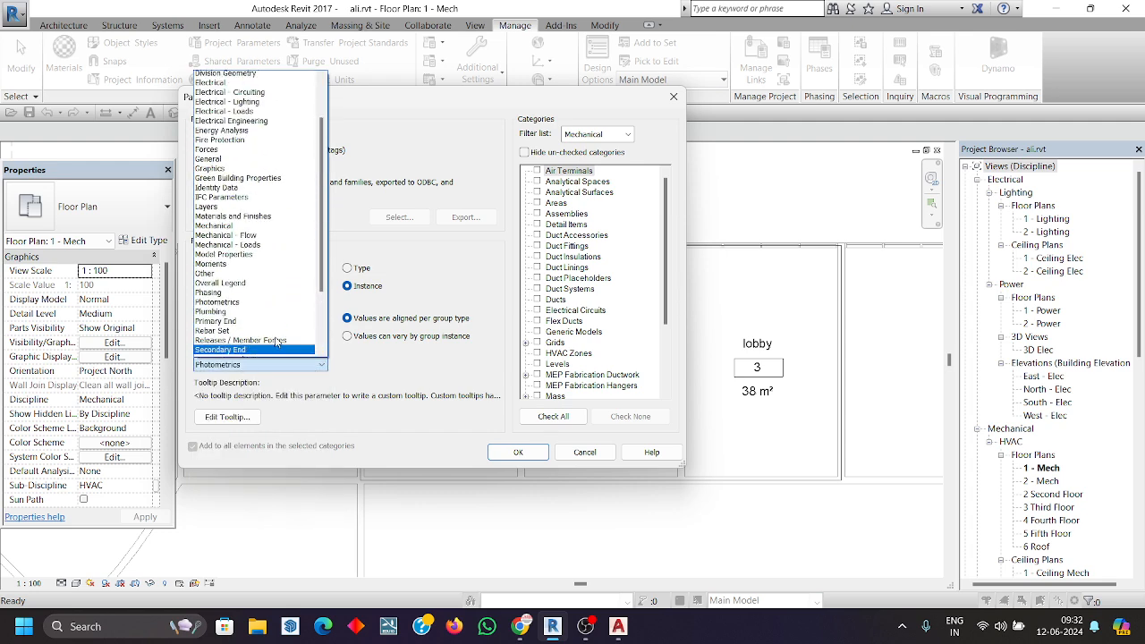
scroll(279, 343, "up", 3)
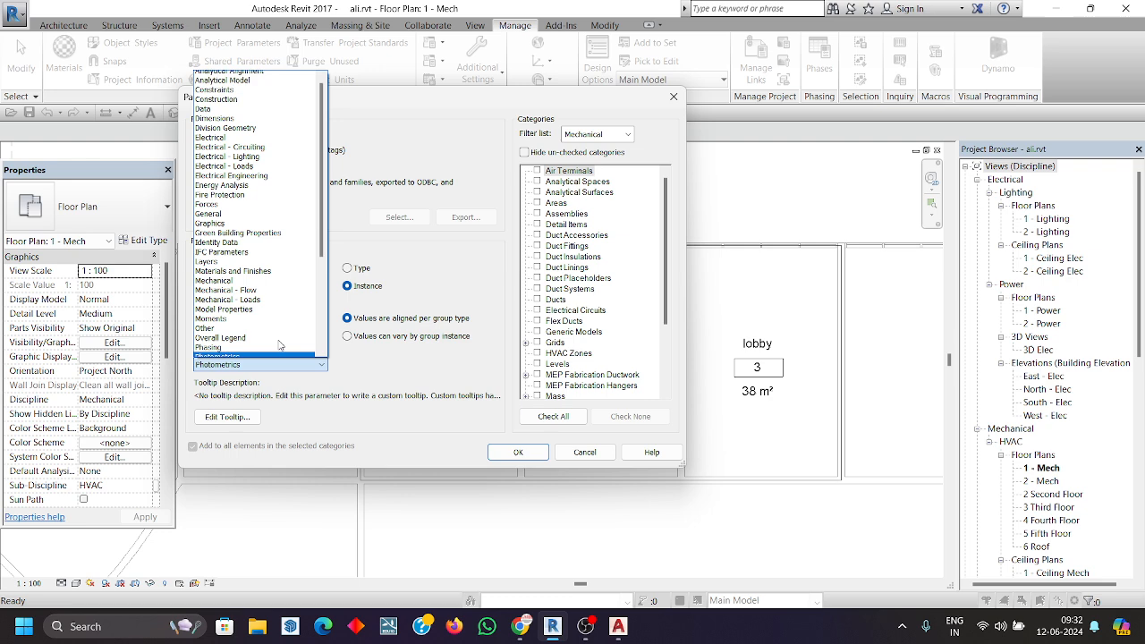
left_click(264, 171)
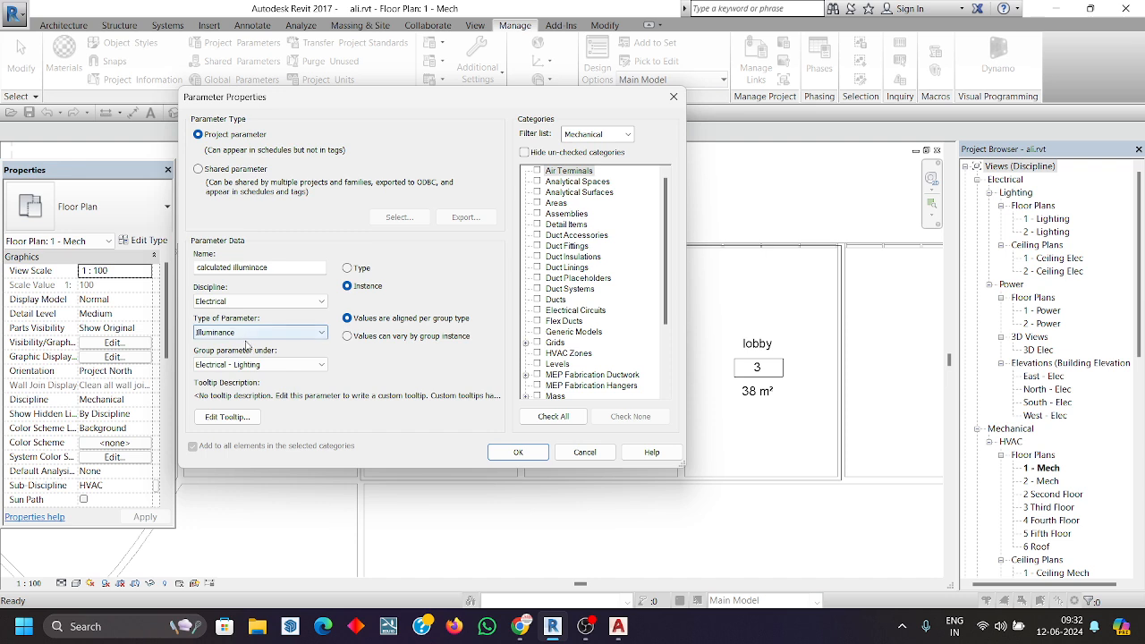
scroll(643, 282, "down", 3)
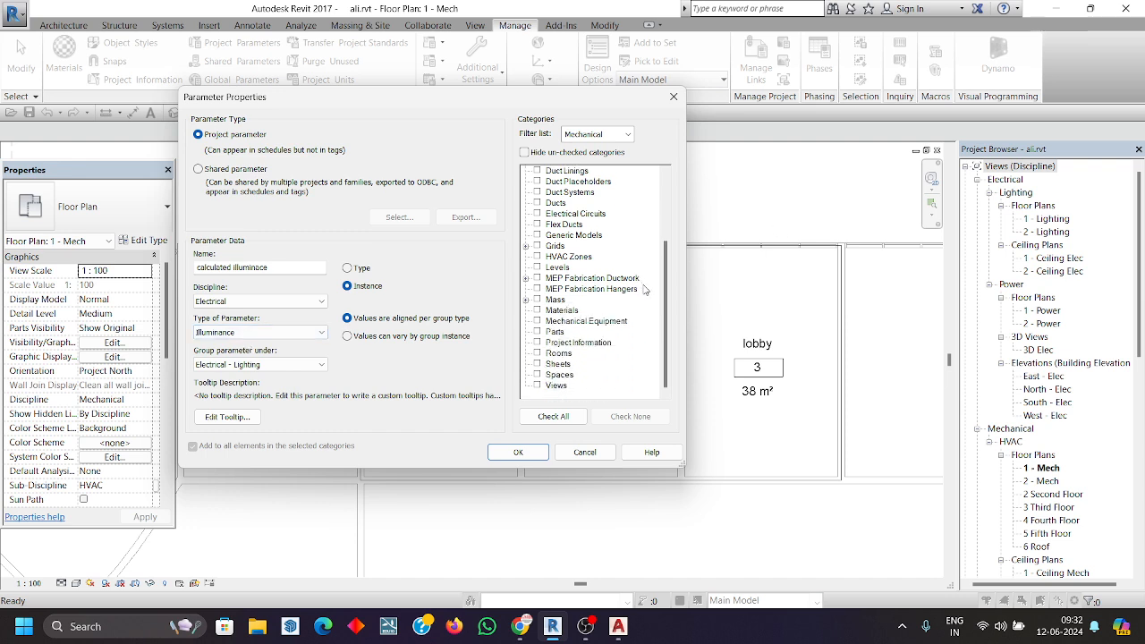
left_click(538, 375)
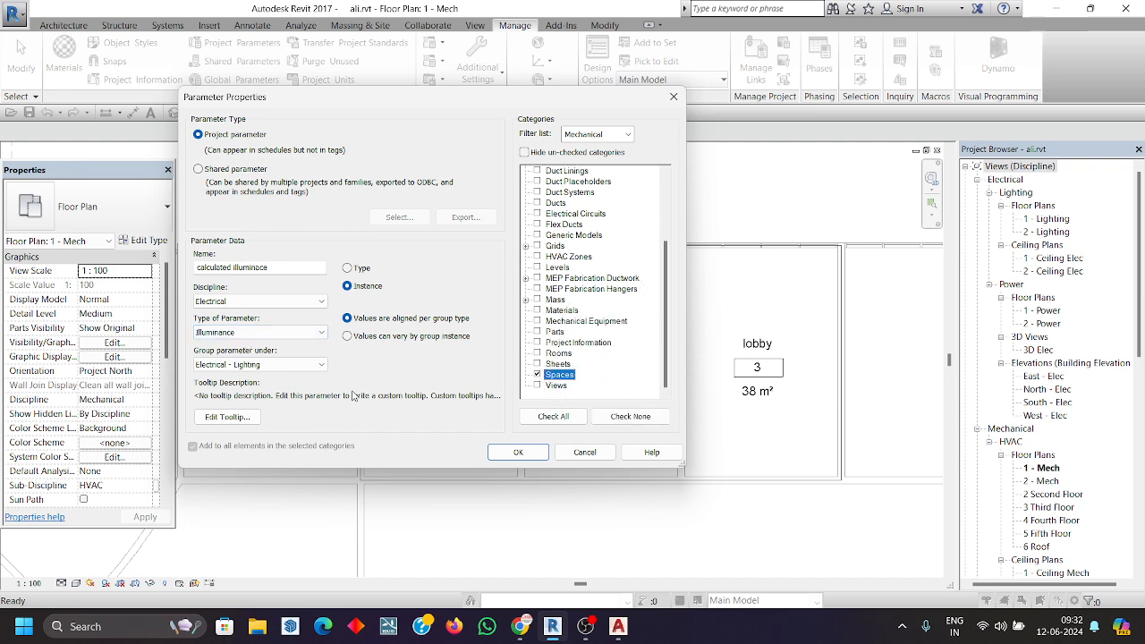
- Try the Type and vary-by-group-instance options, returning the parameter to Instance with values aligned per group type
left_click(350, 266)
left_click(349, 284)
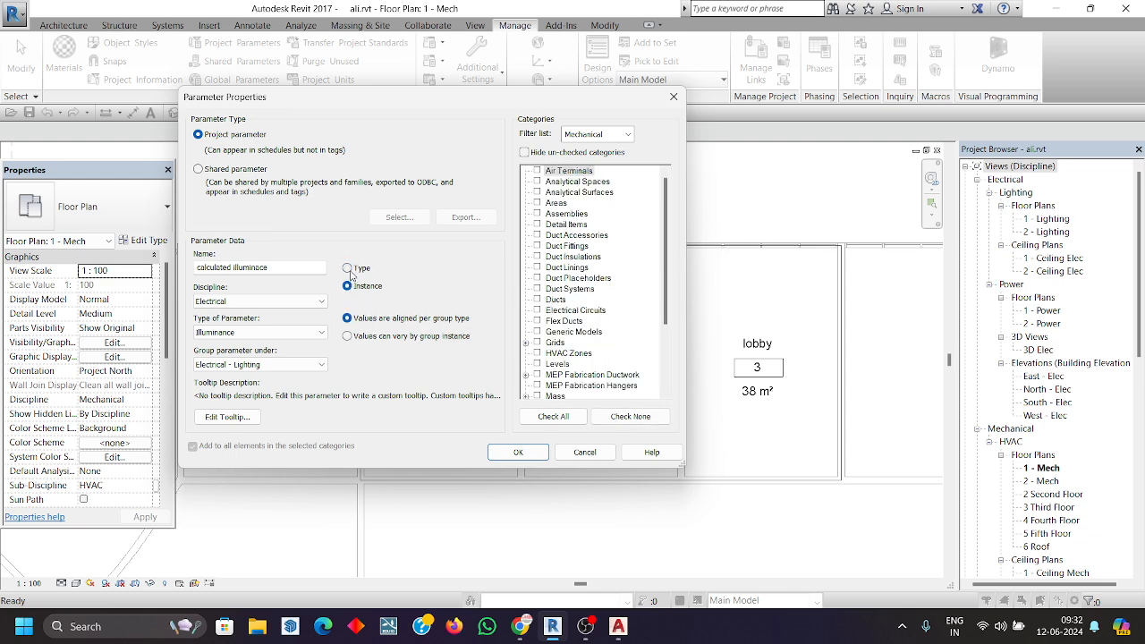
left_click(349, 268)
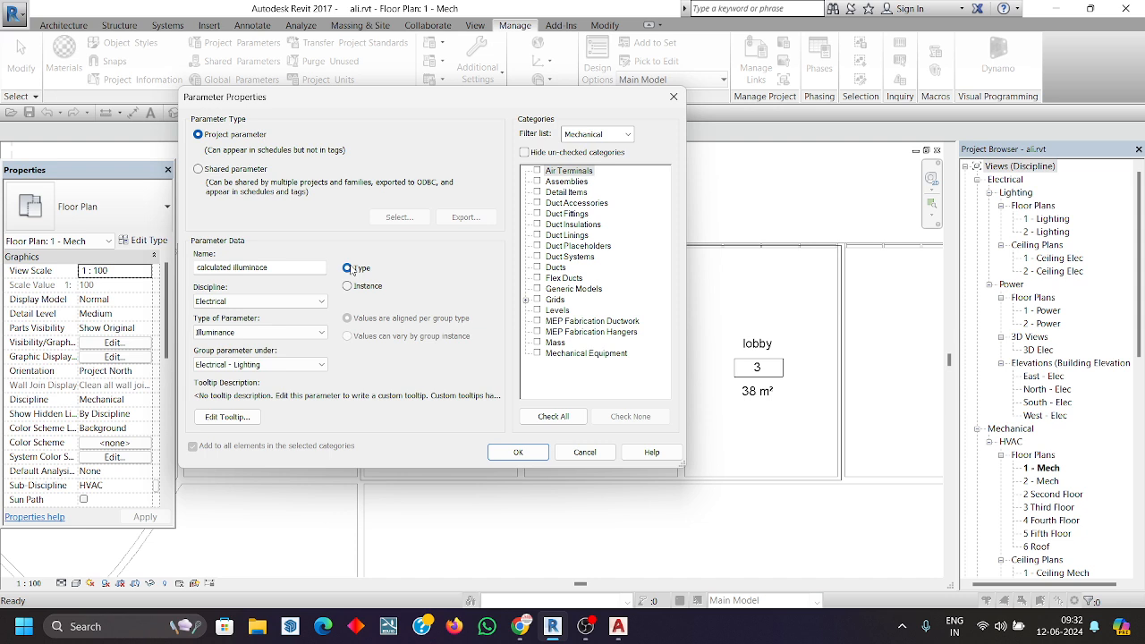
left_click(349, 286)
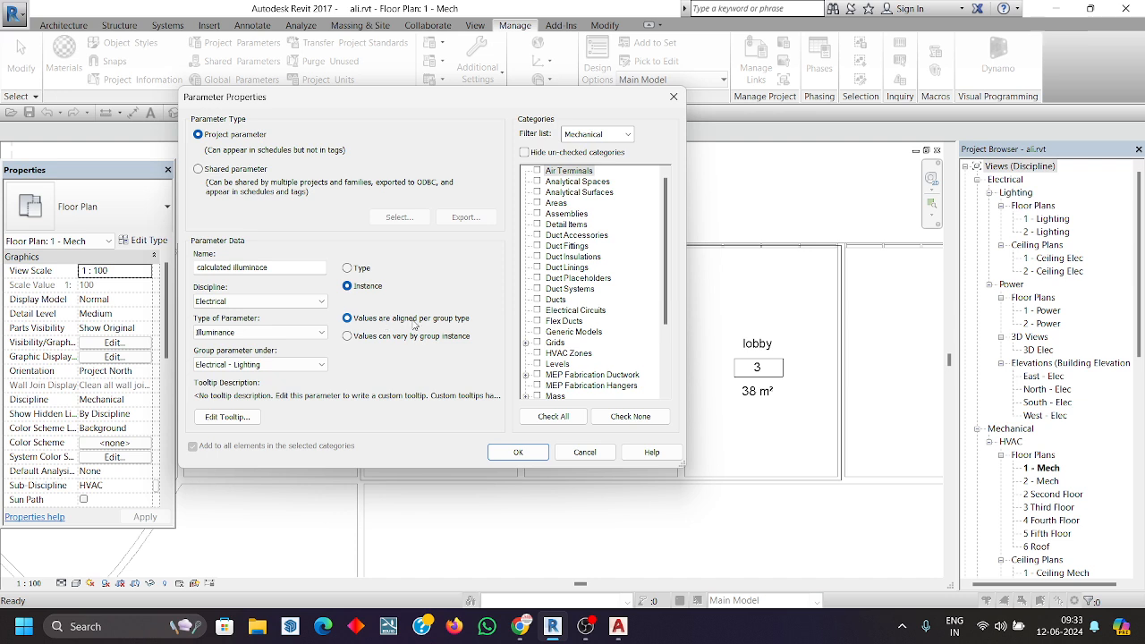
left_click(348, 336)
left_click(348, 319)
- Filter the parameter's categories to Electrical instead of Mechanical, check the Spaces assignment and save the new project parameter
left_click(629, 135)
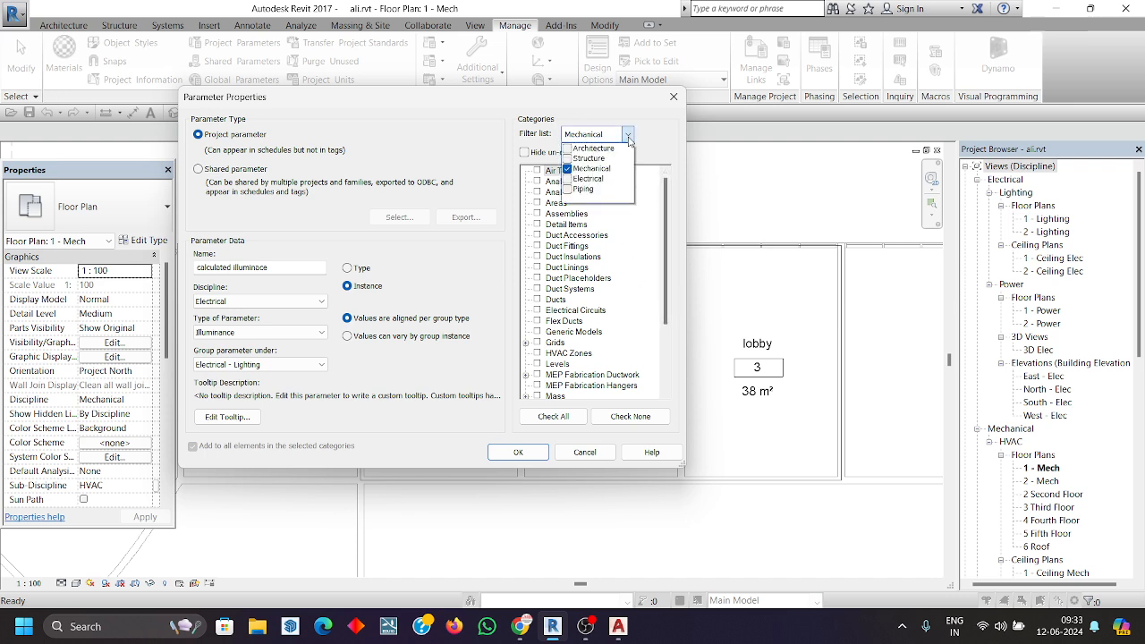
left_click(568, 168)
left_click(568, 179)
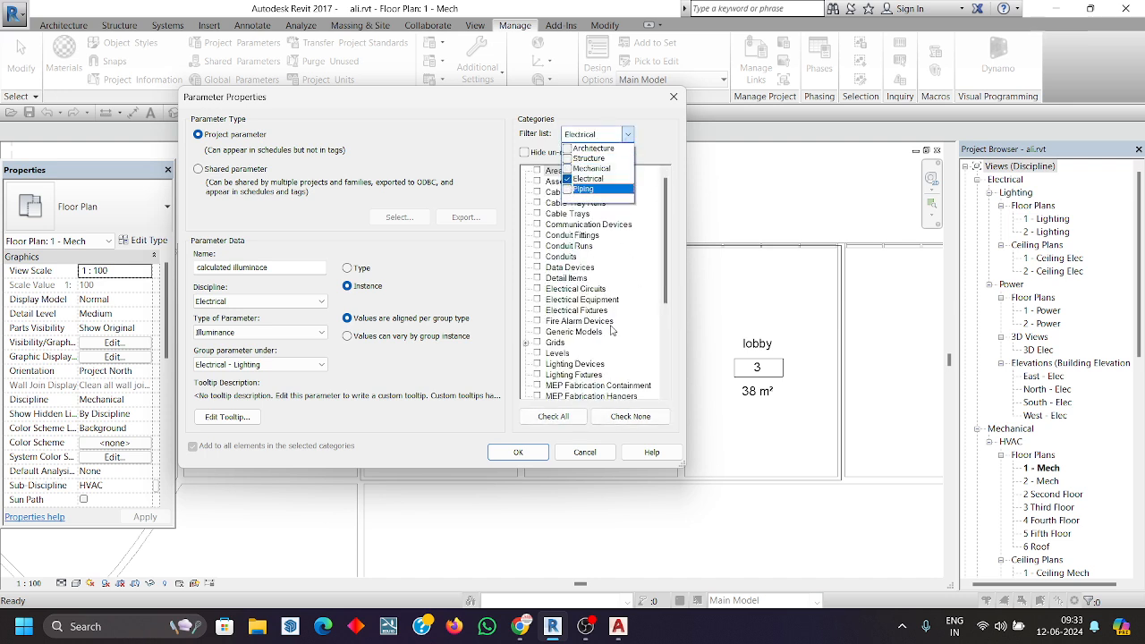
scroll(613, 331, "down", 5)
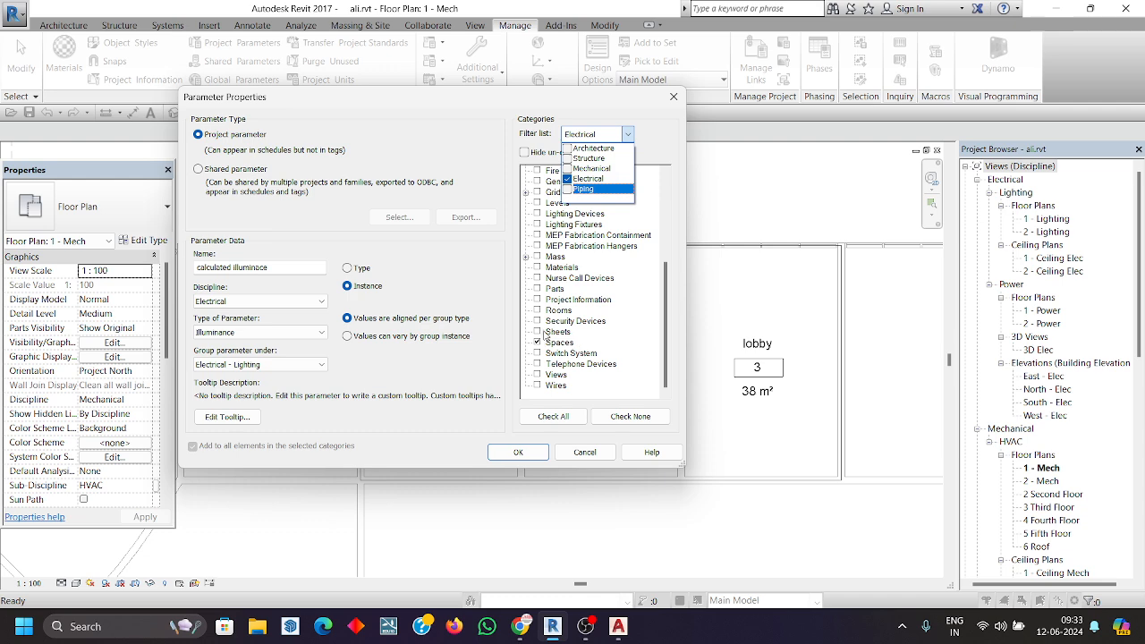
left_click(508, 452)
left_click(519, 453)
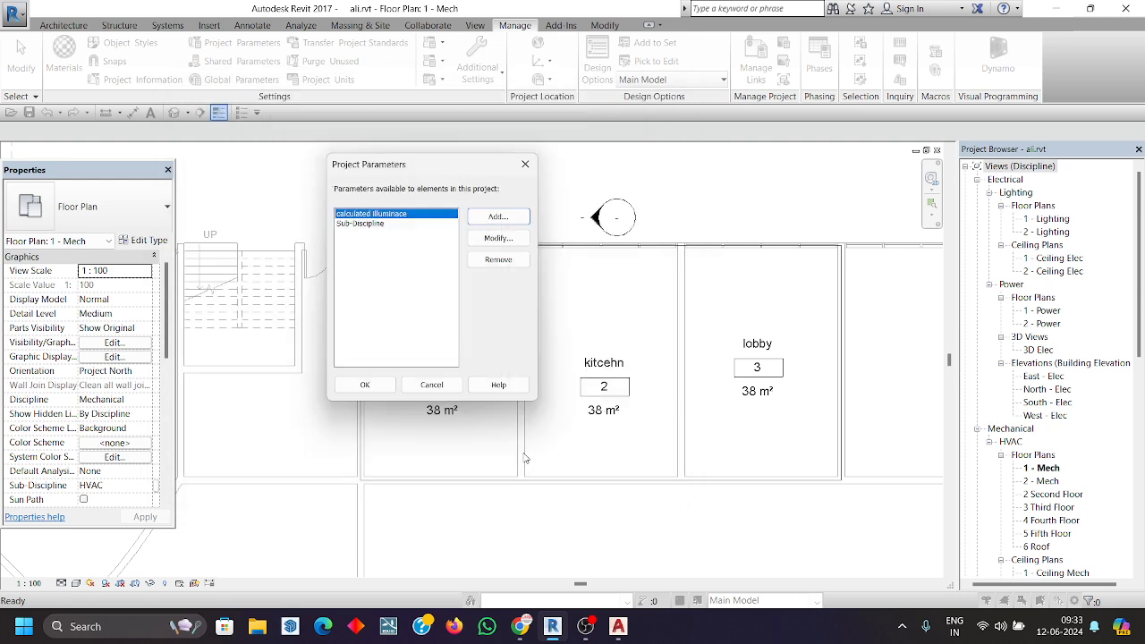
left_click(392, 387)
- Open the 1 - Lighting floor plan and place space tags on the hall, kitchen and lobby spaces
double_click(1051, 219)
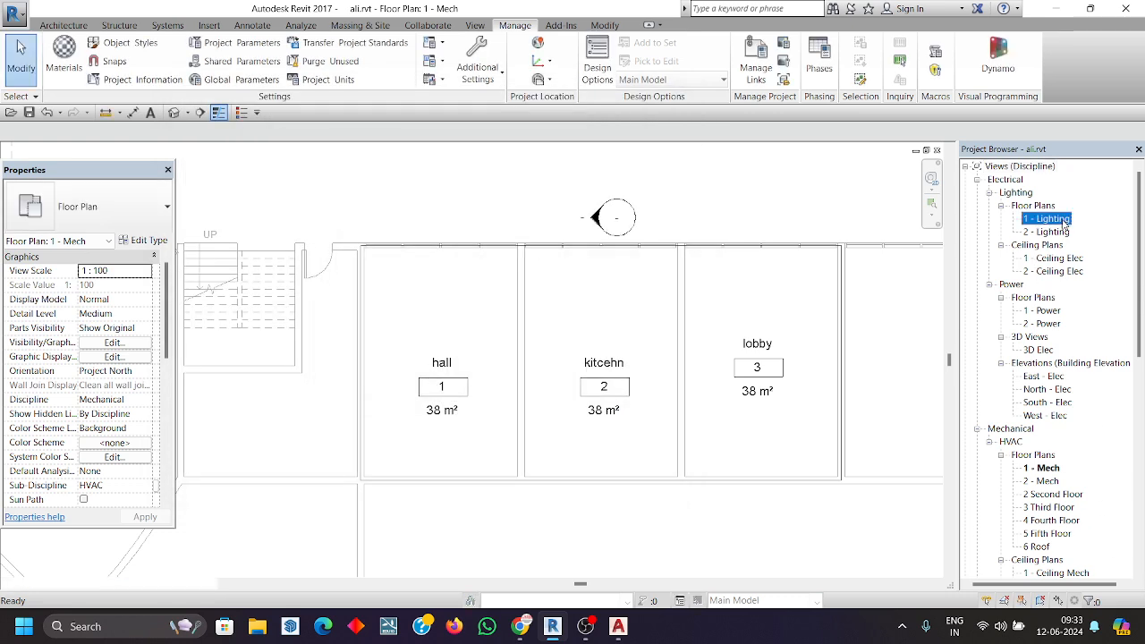
middle_click_drag(500, 512, 514, 481)
left_click(305, 27)
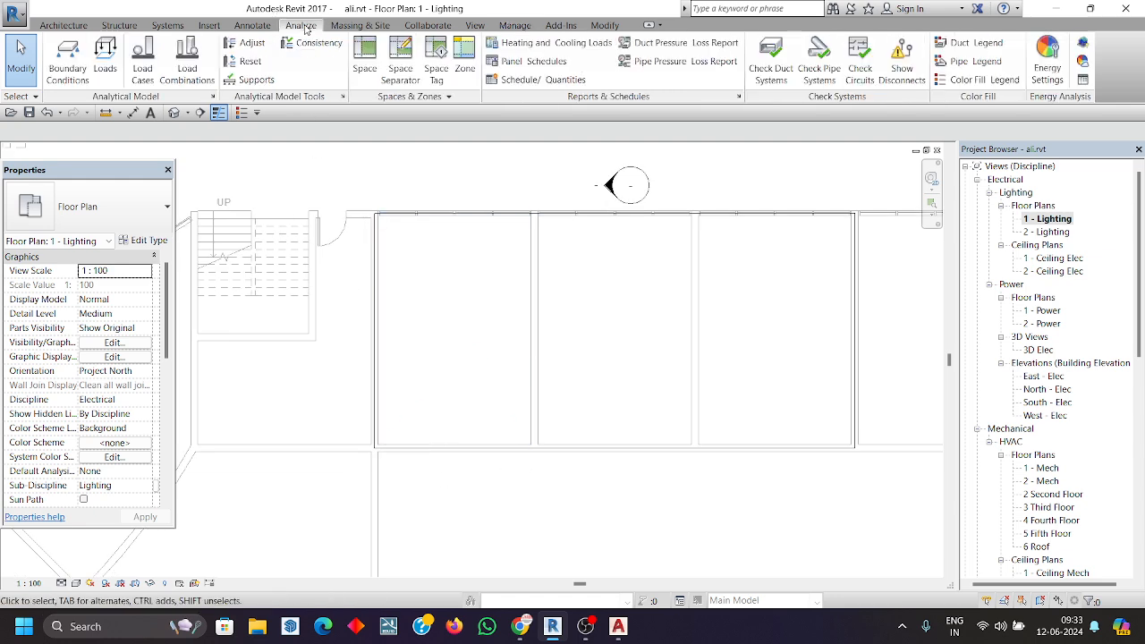
left_click(436, 68)
left_click(457, 357)
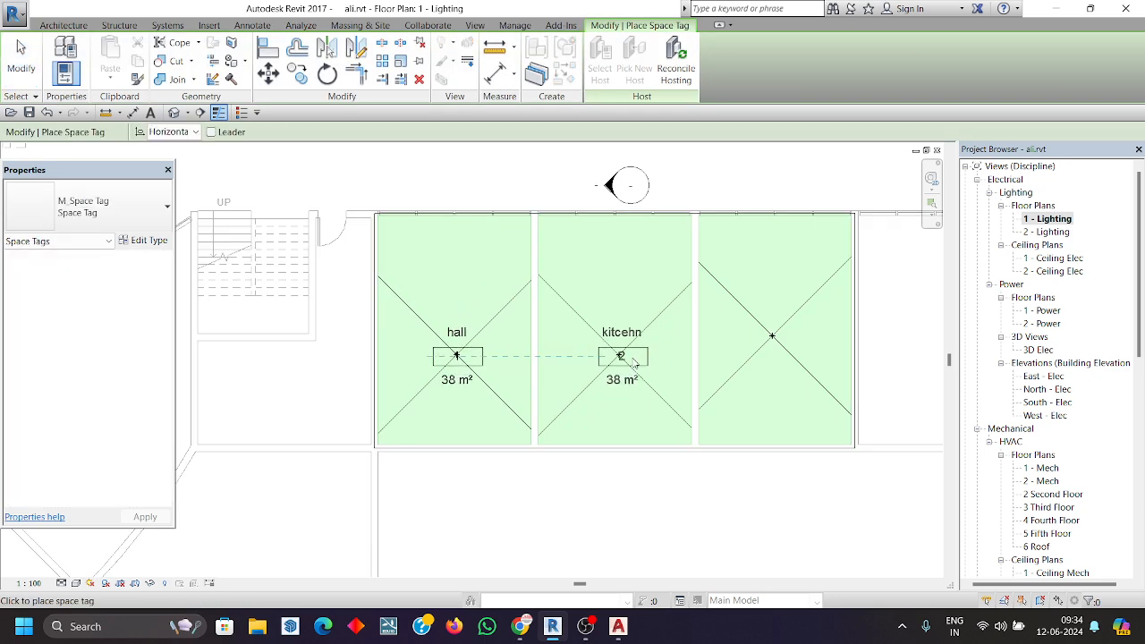
left_click(619, 358)
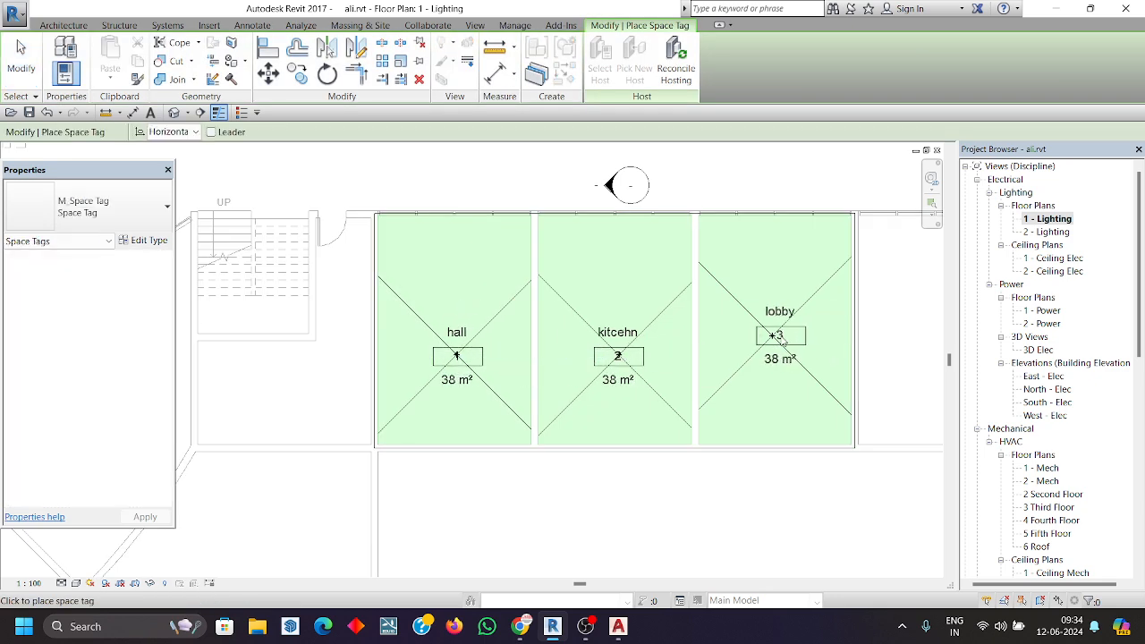
left_click(780, 335)
key("Escape")
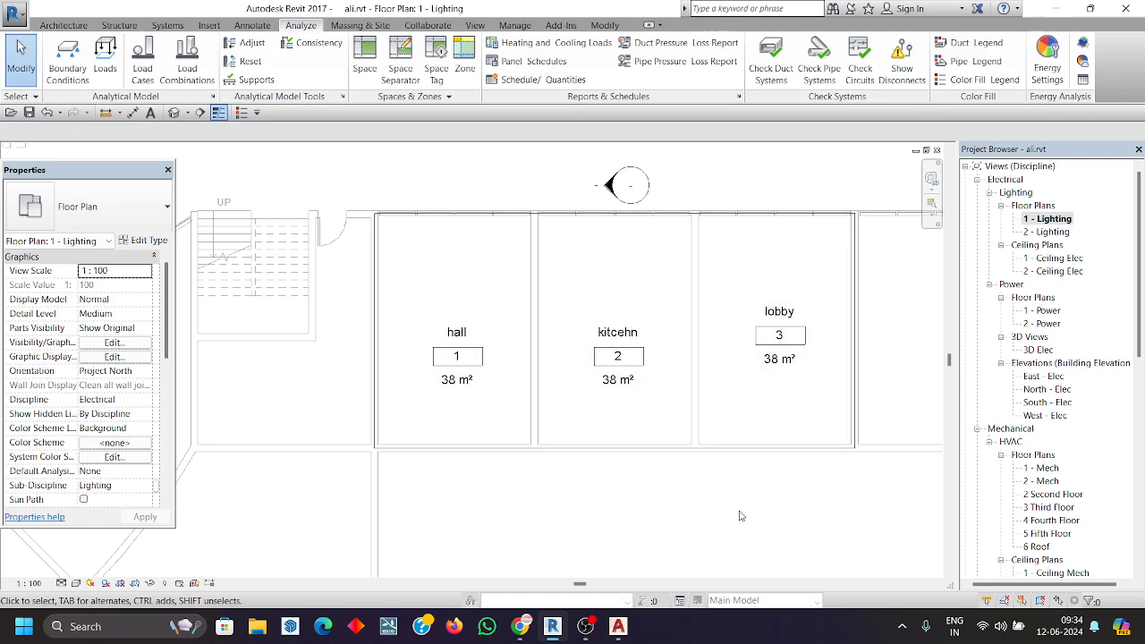
- Examine the hall space's electrical lighting properties, including the new calculated illuminance parameter
left_click(490, 325)
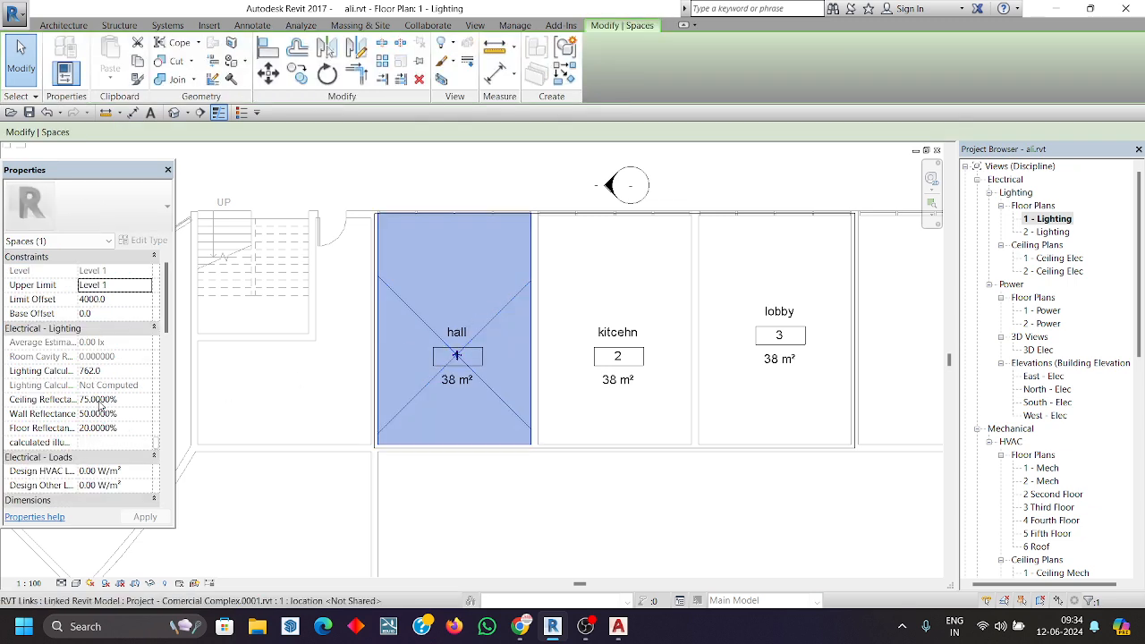
scroll(124, 426, "down", 2)
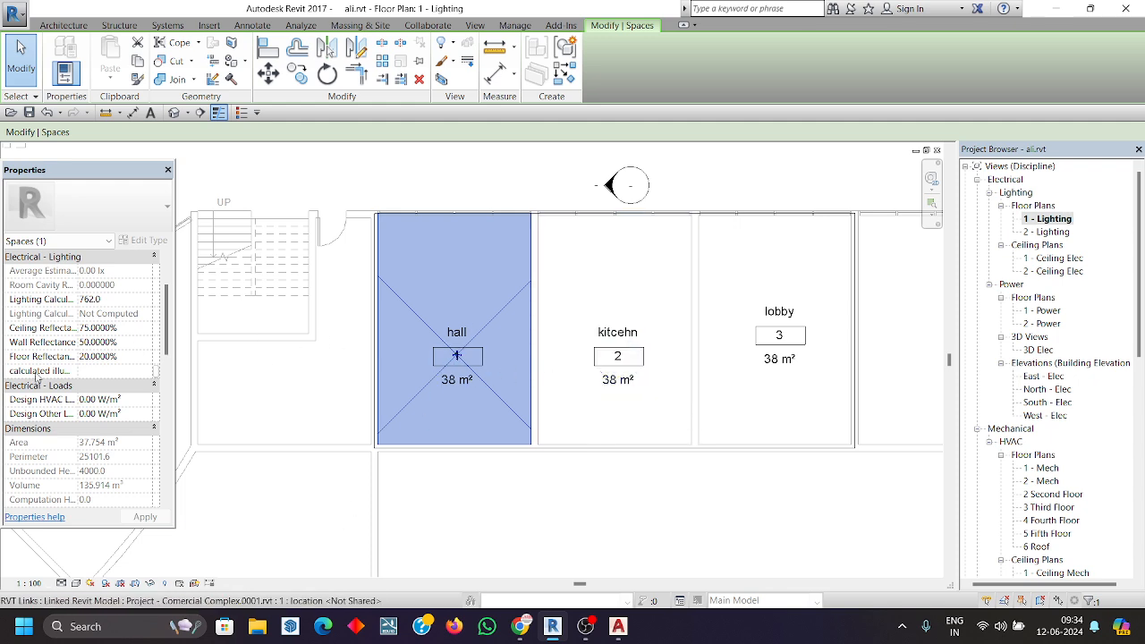
key("Escape")
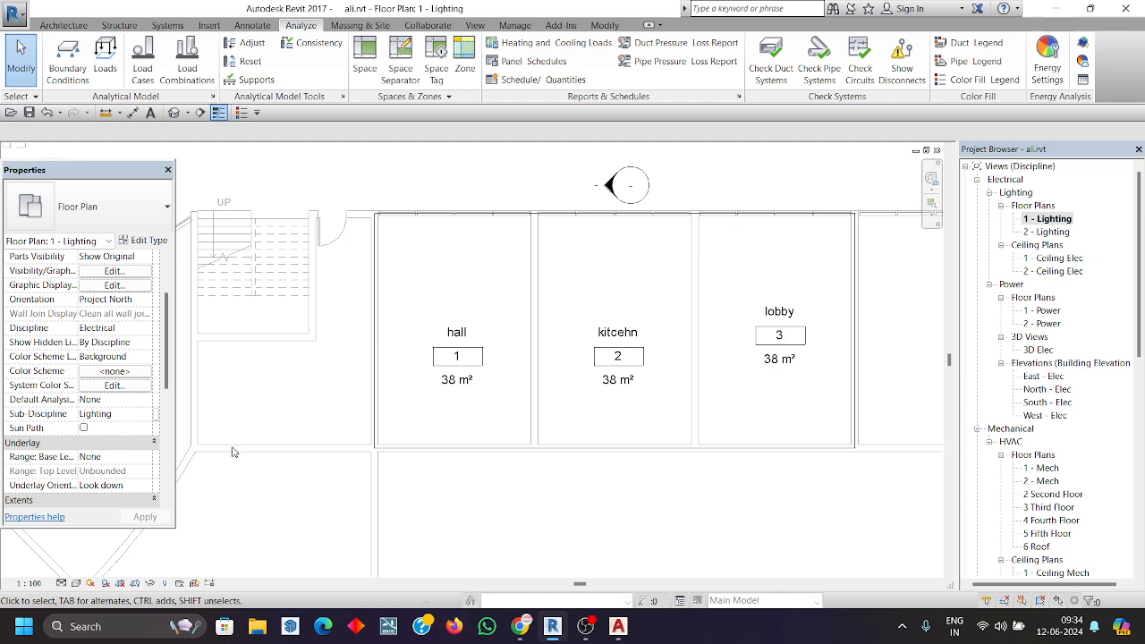
left_click(432, 329)
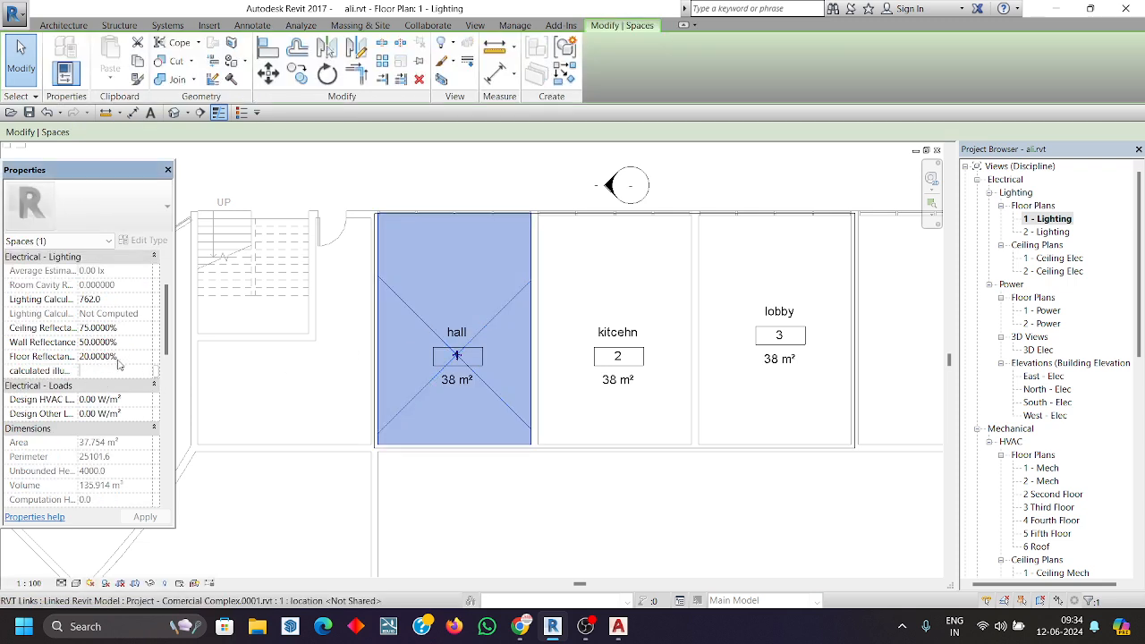
left_click(121, 369)
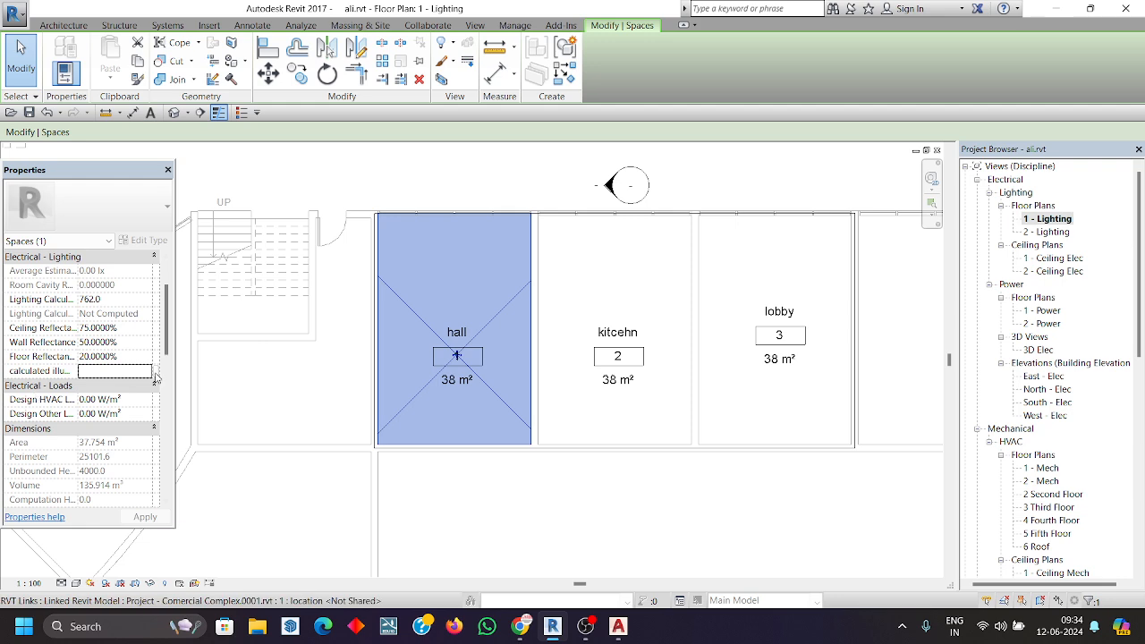
left_click(526, 488)
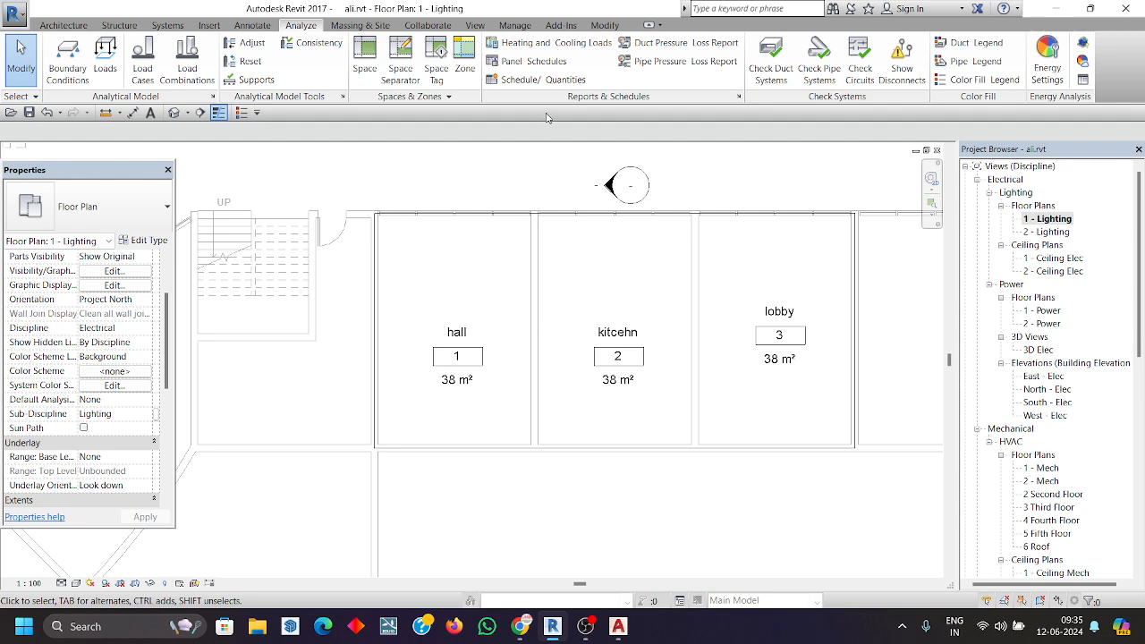
- Create a key schedule for the Spaces category named "lux chart" with the key name "room of lux"
left_click(559, 80)
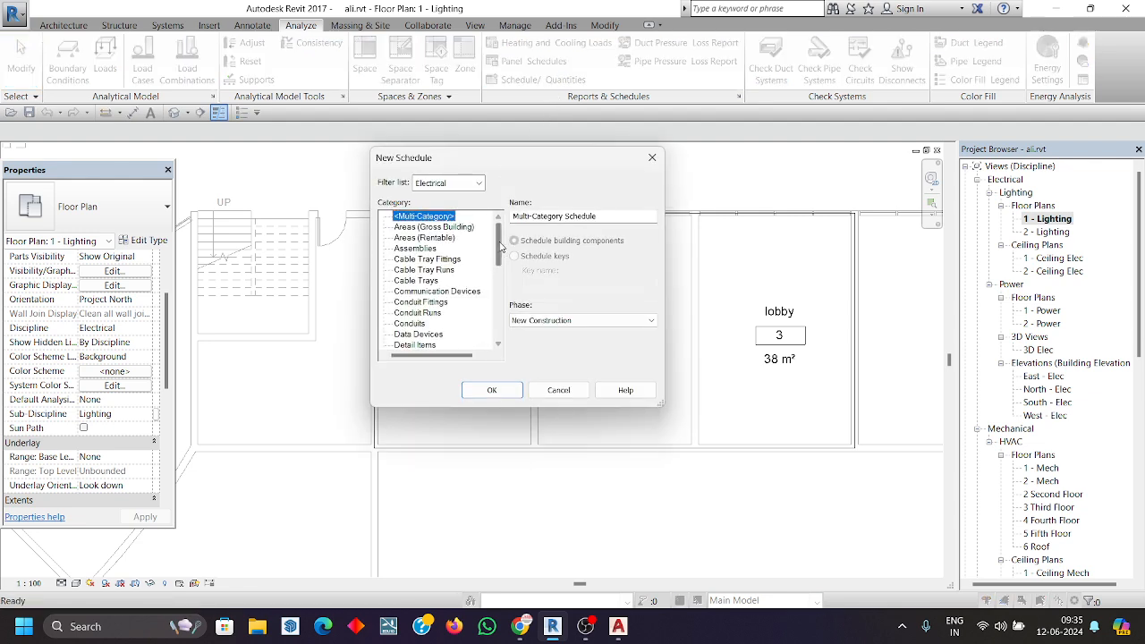
left_click_drag(501, 244, 511, 319)
left_click(408, 312)
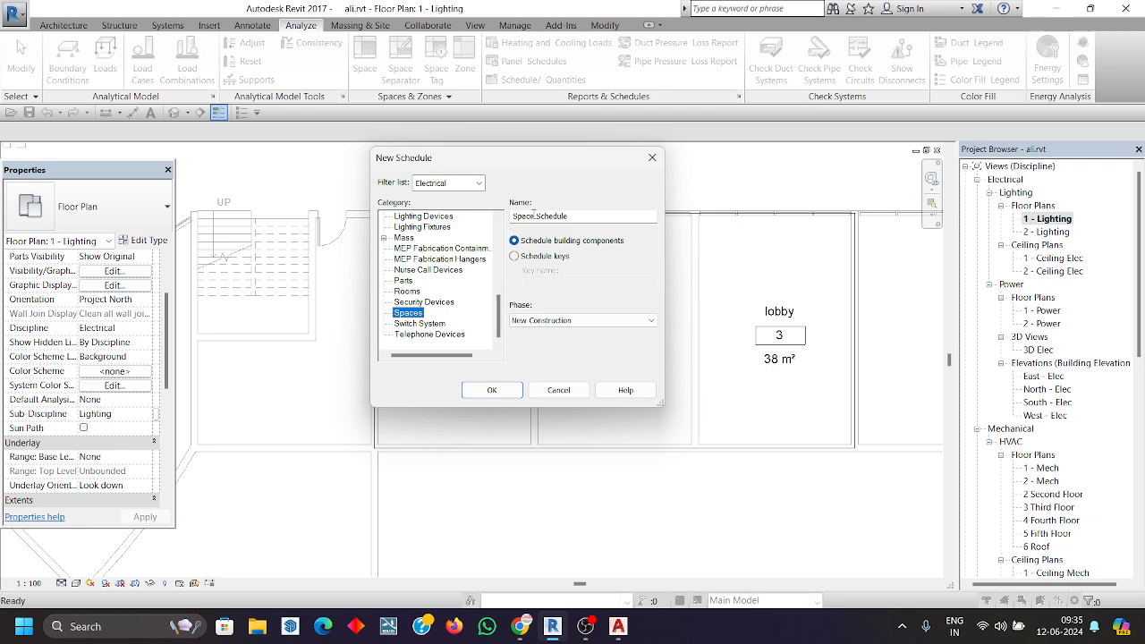
left_click_drag(569, 217, 496, 217)
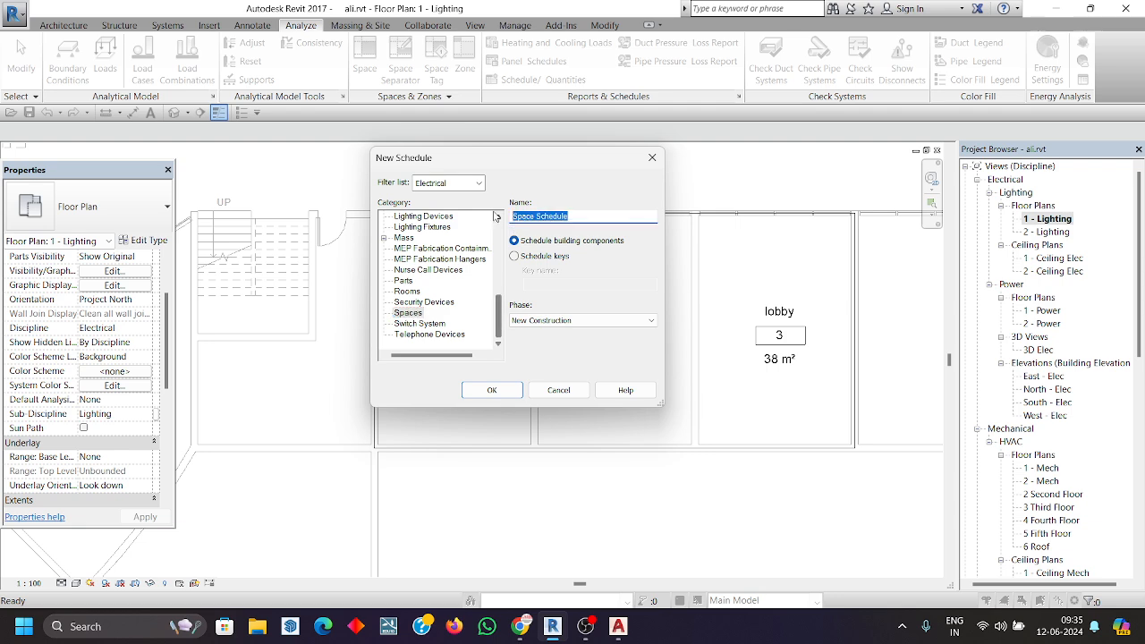
key("BackSpace")
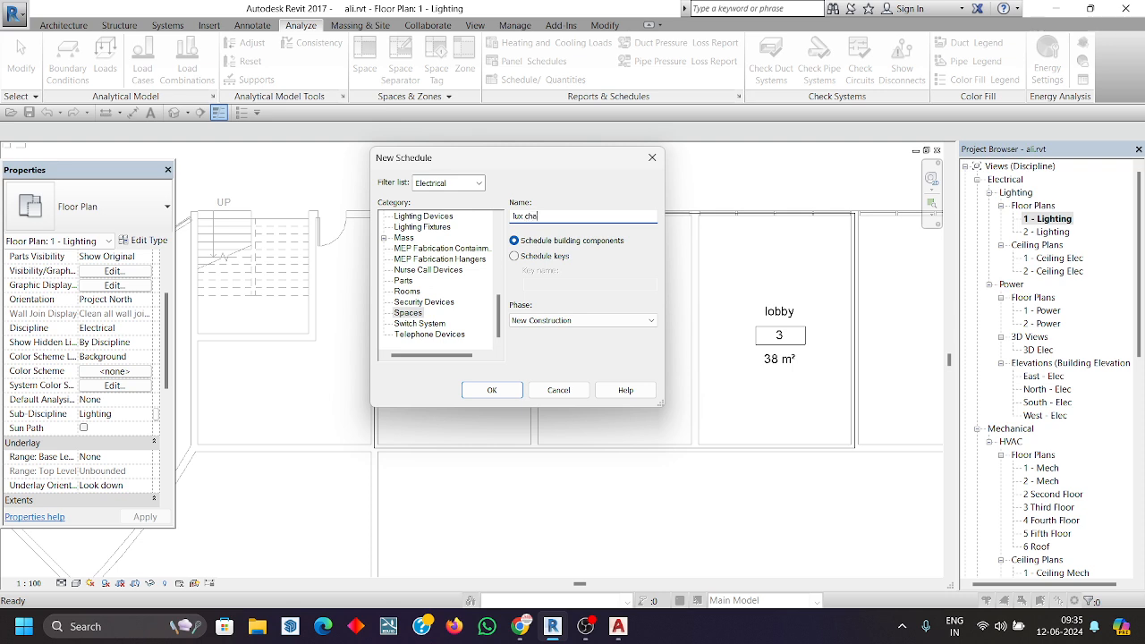
type("rt")
left_click(516, 257)
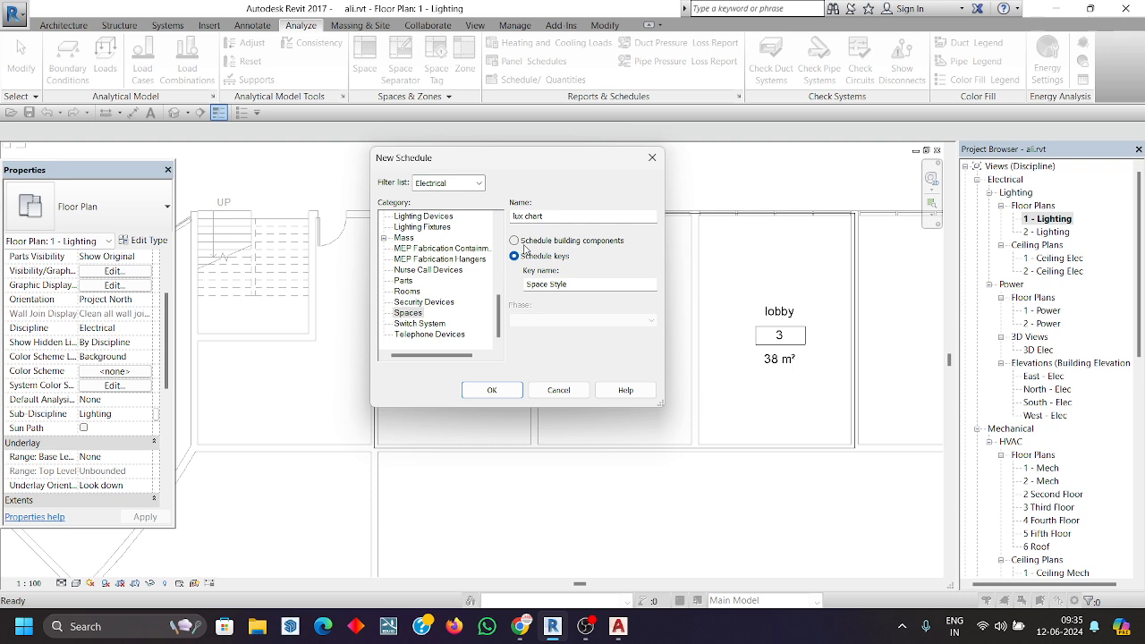
left_click_drag(573, 286, 501, 285)
type("room of lux")
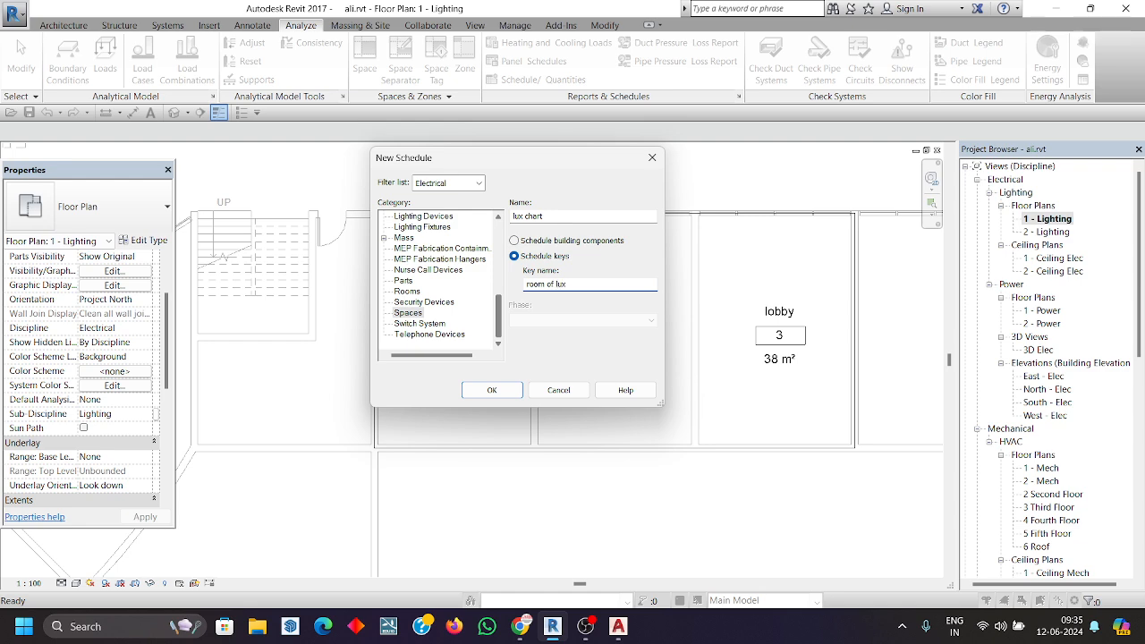
left_click(491, 390)
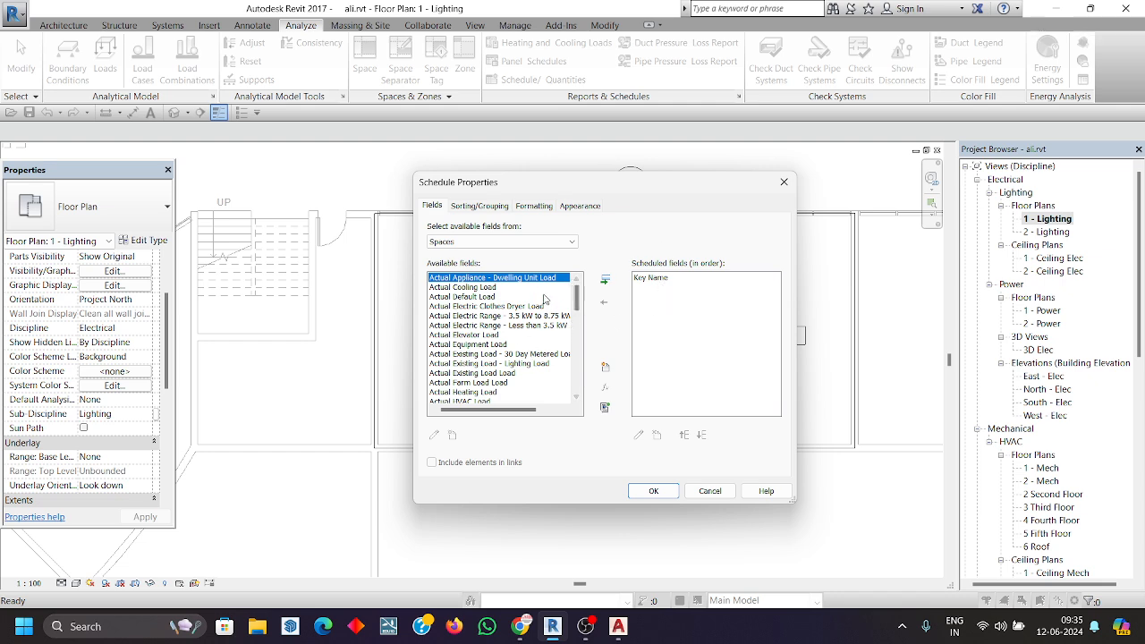
- Add the calculated illuminance field to the schedule after Key Name and generate the lux chart
left_click(479, 346)
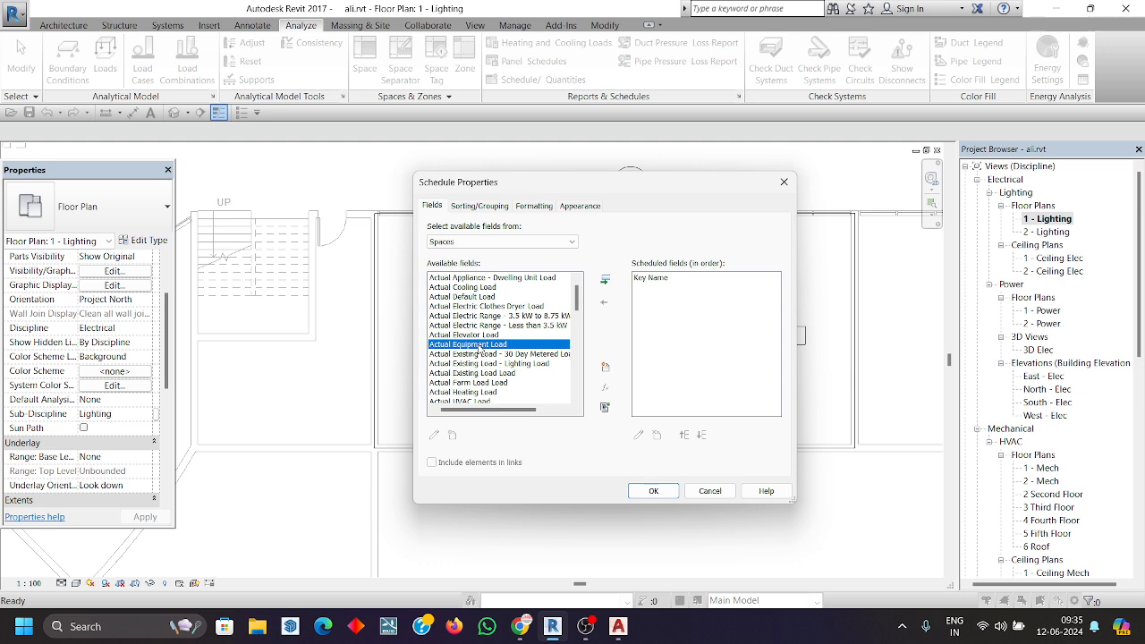
key("c")
scroll(429, 385, "down", 1)
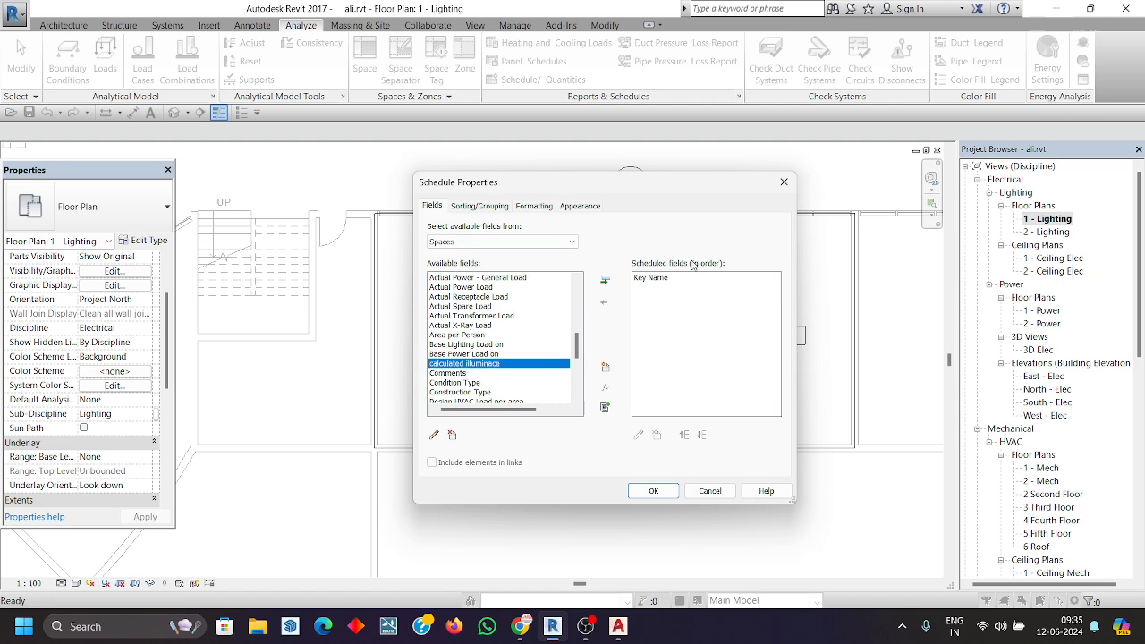
left_click(605, 367)
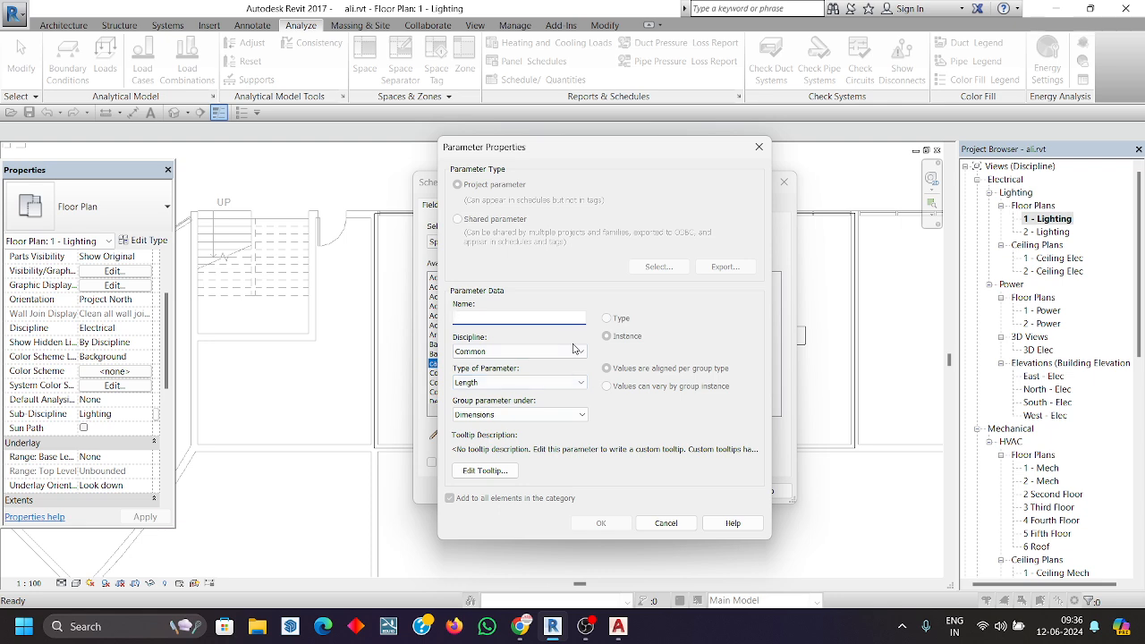
left_click(662, 523)
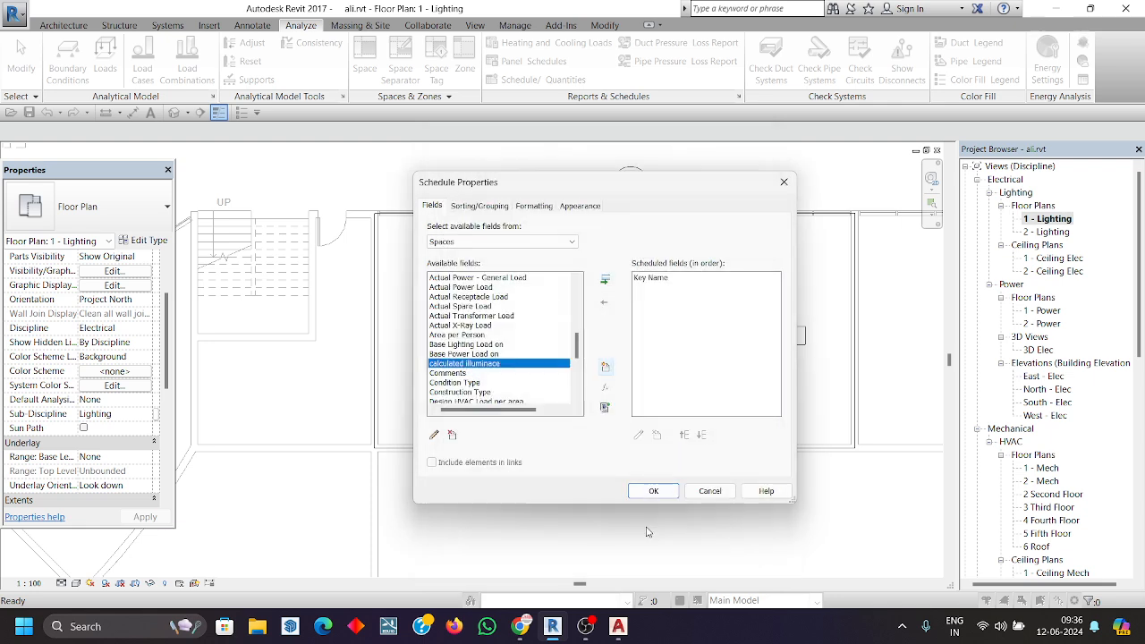
left_click(605, 280)
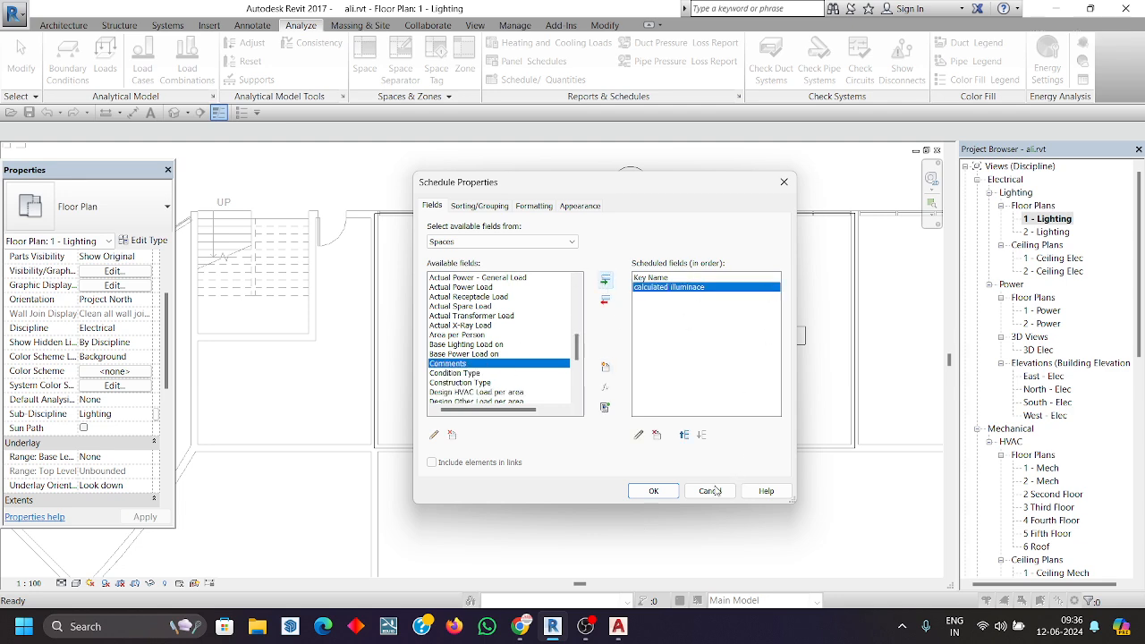
left_click(654, 491)
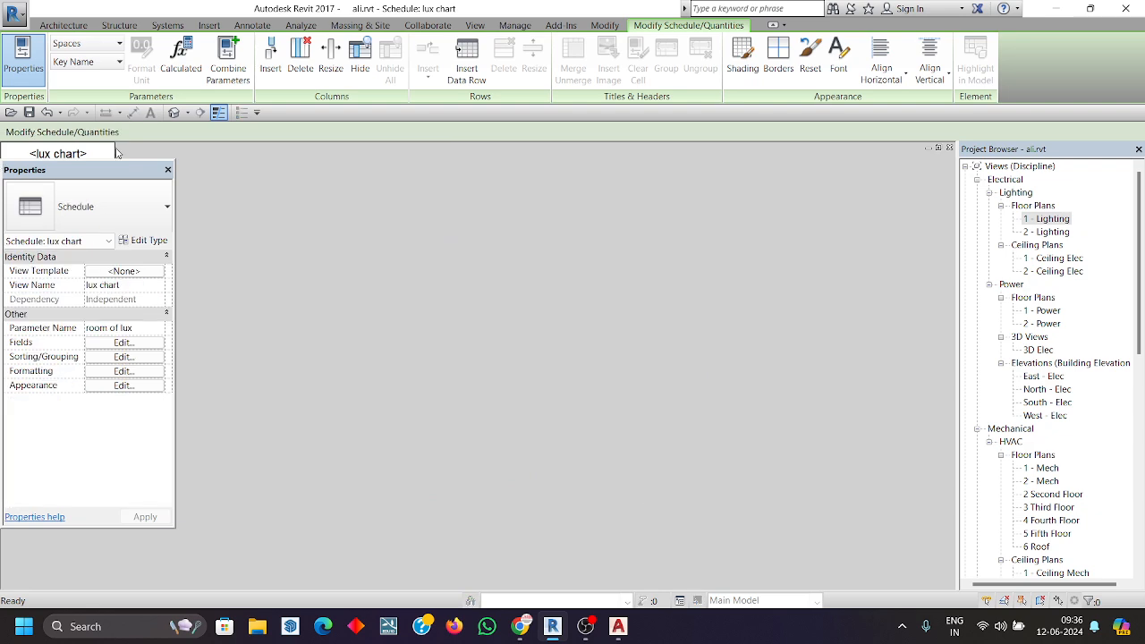
- Uncover the lux chart from behind the properties and insert three data rows
left_click_drag(112, 174, 391, 252)
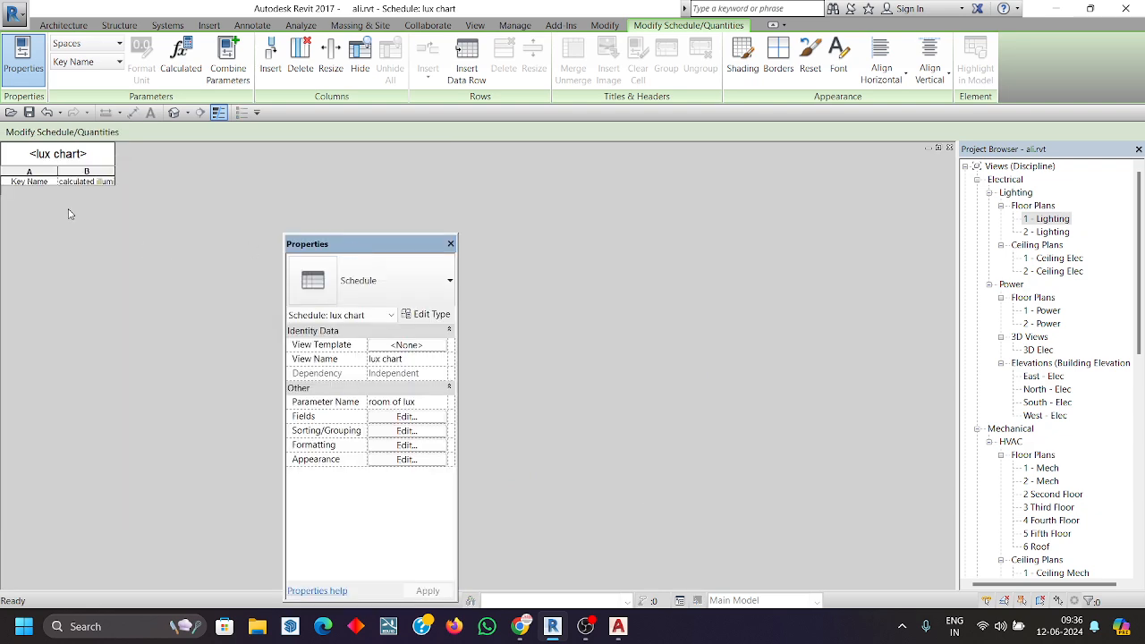
left_click(42, 180)
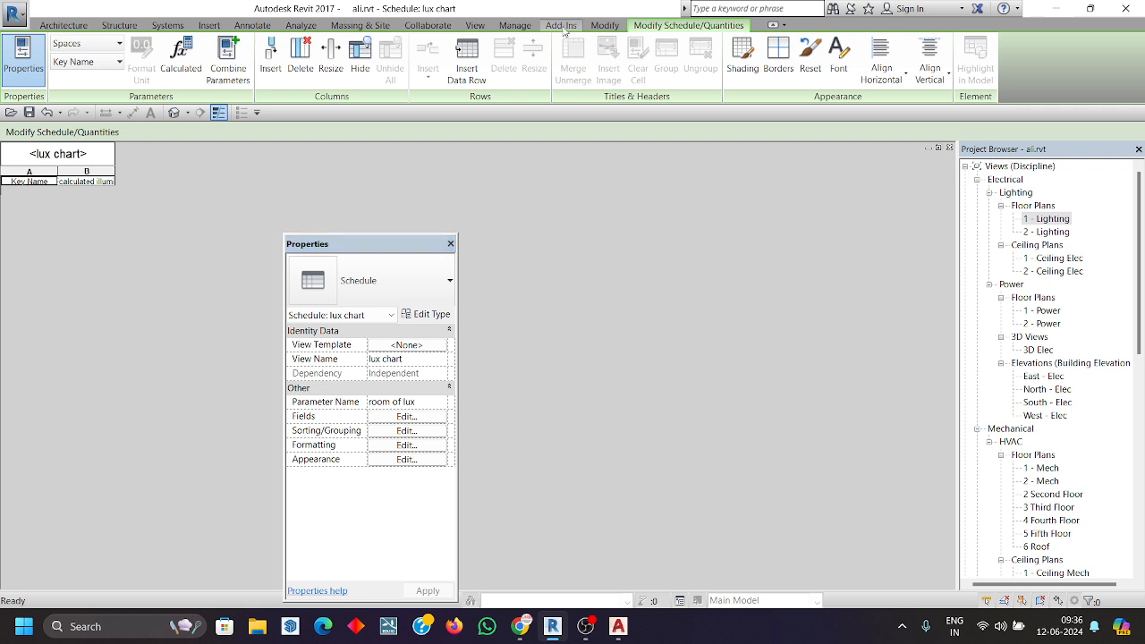
left_click(465, 61)
left_click(465, 60)
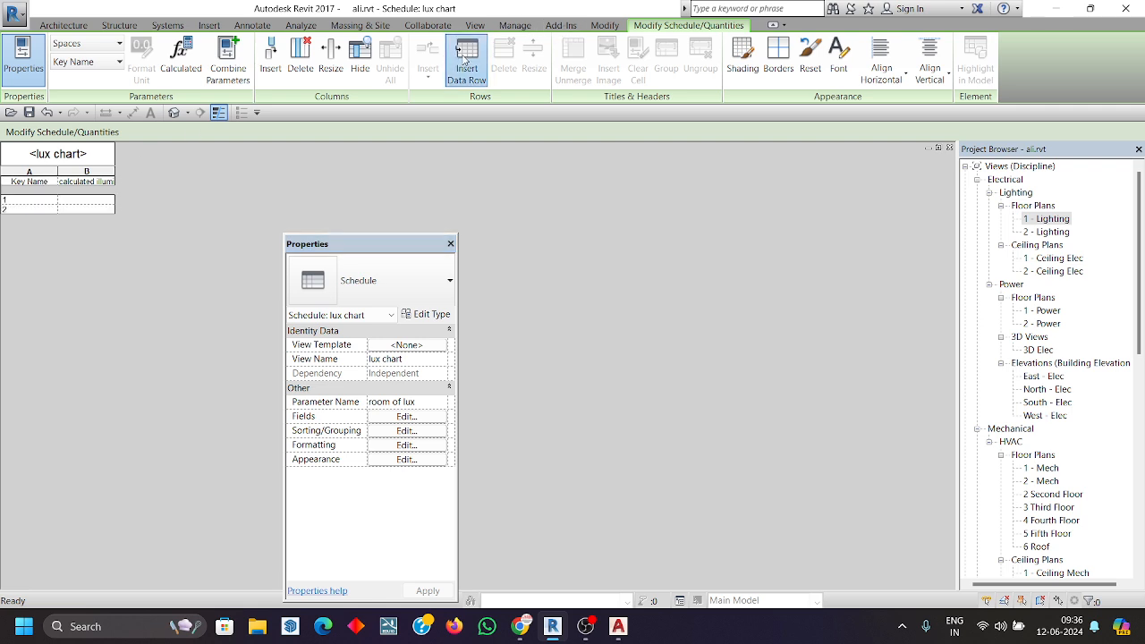
left_click(466, 61)
- Name the lux chart's keys 1hall, kitchen and 3bed room
left_click(32, 197)
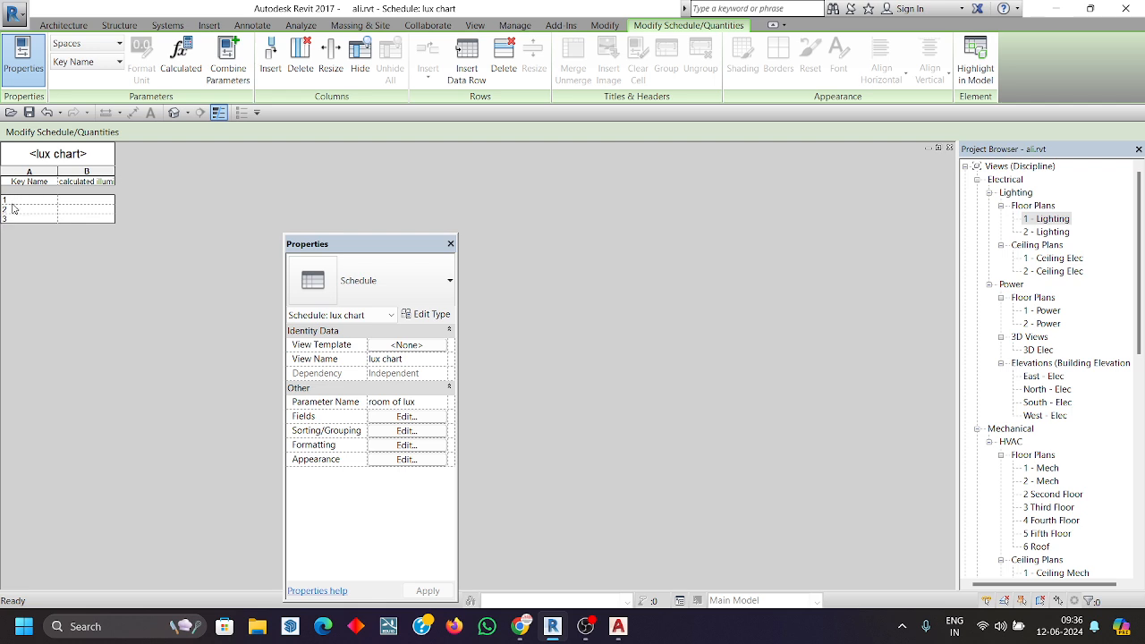
left_click(14, 206)
left_click(51, 198)
key("Return")
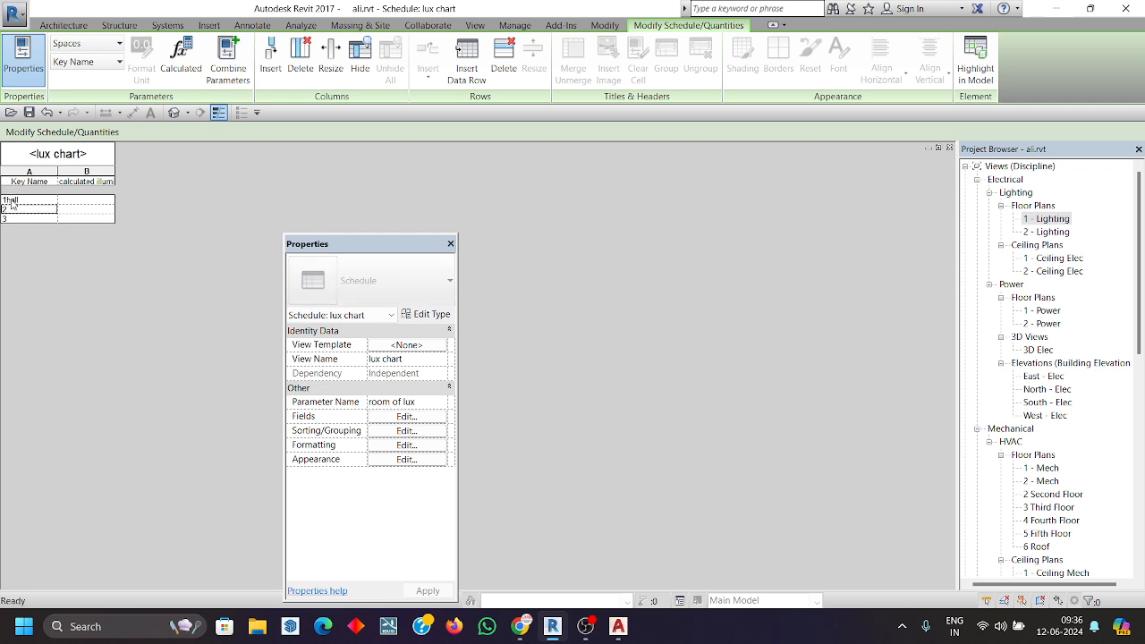
type("kitchen")
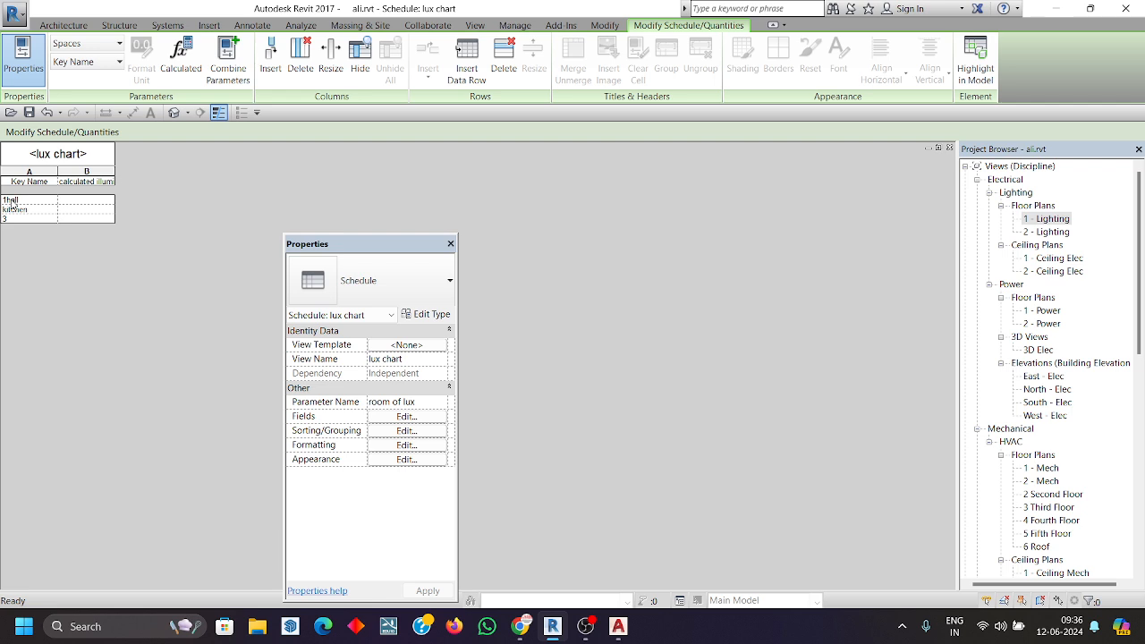
key("Return")
left_click(25, 210)
- Set the calculated illuminance to 120 lx for 1hall, 530 lx for 3bed room and 250 lx for kitchen
left_click(82, 198)
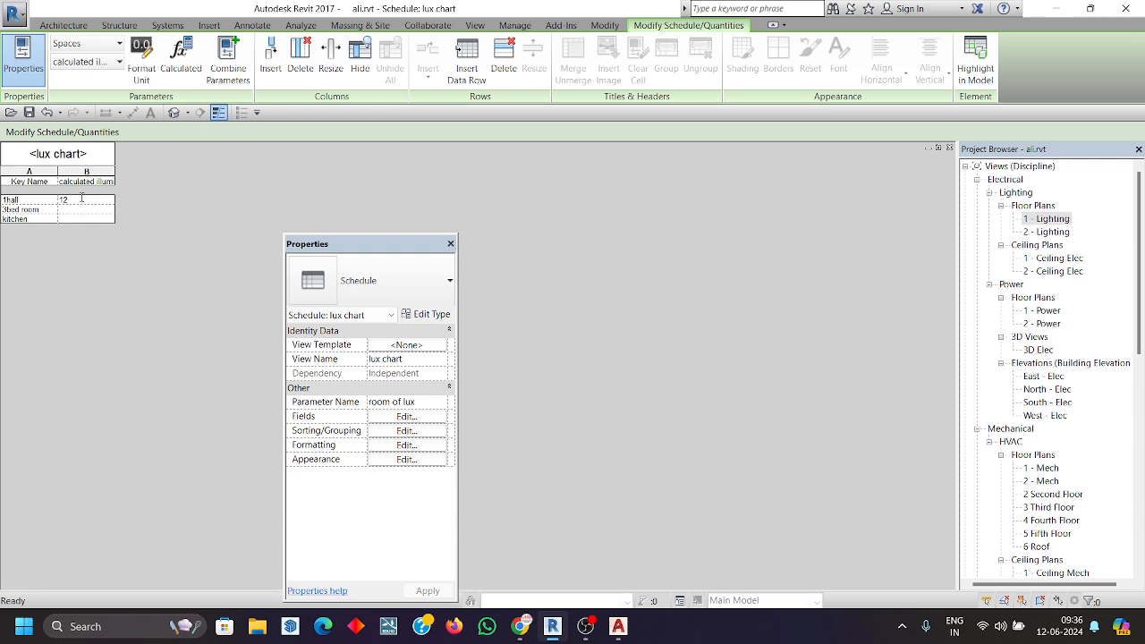
key("Return")
type("530")
key("Return")
type("250")
left_click(7, 209)
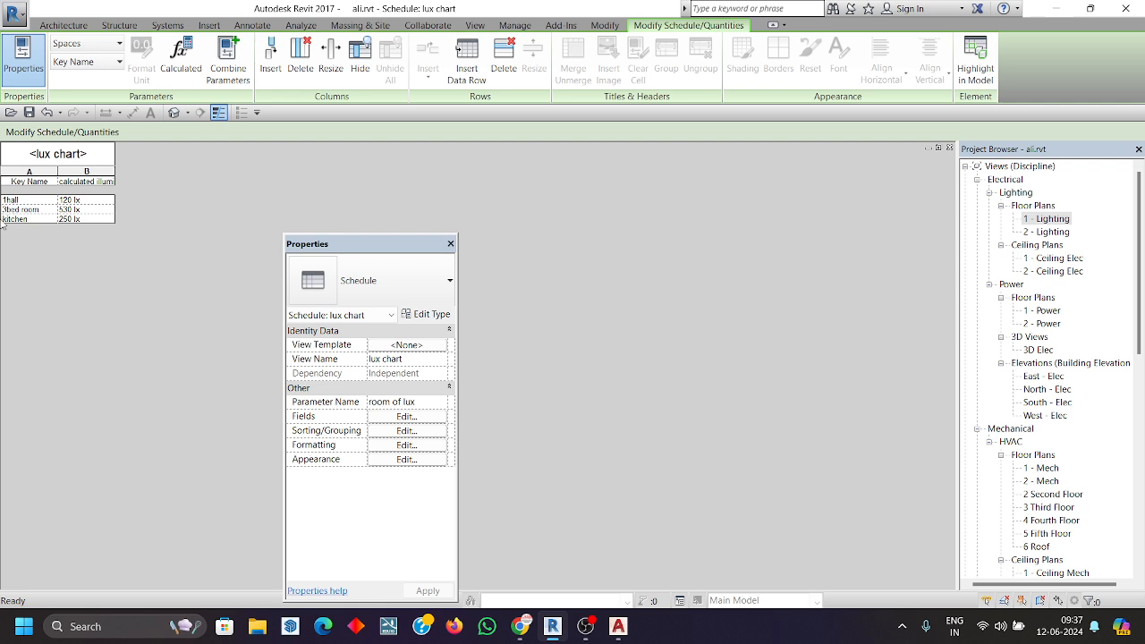
- Return to the 1 - Lighting floor plan and locate the lux chart among the project's schedules
double_click(1051, 220)
scroll(652, 313, "down", 2)
middle_click_drag(652, 313, 803, 259)
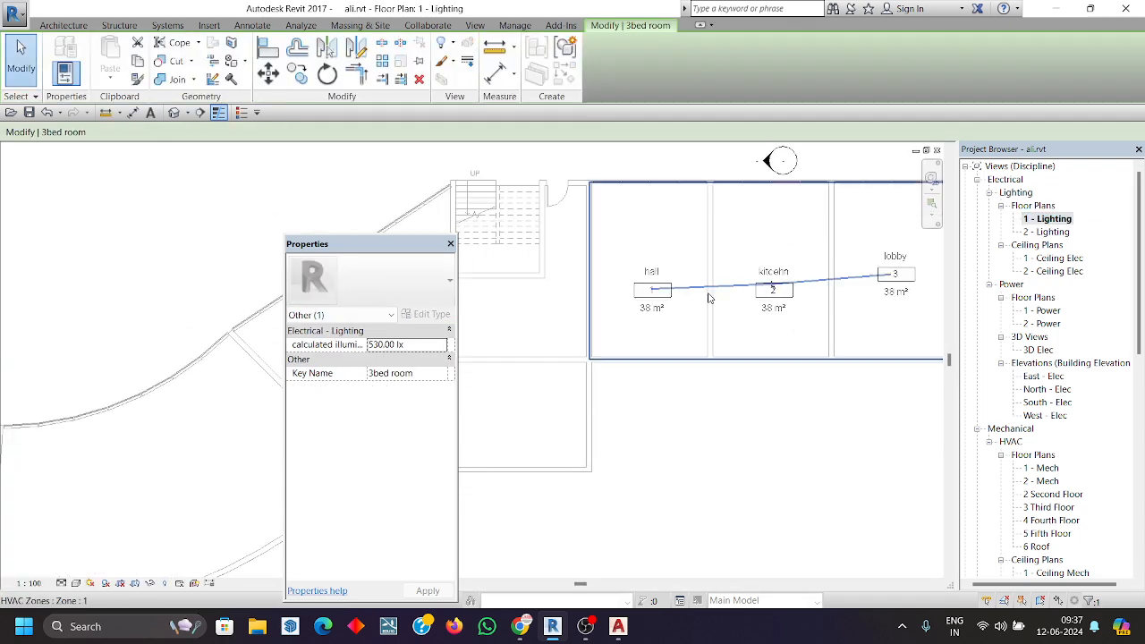
scroll(1070, 483, "down", 5)
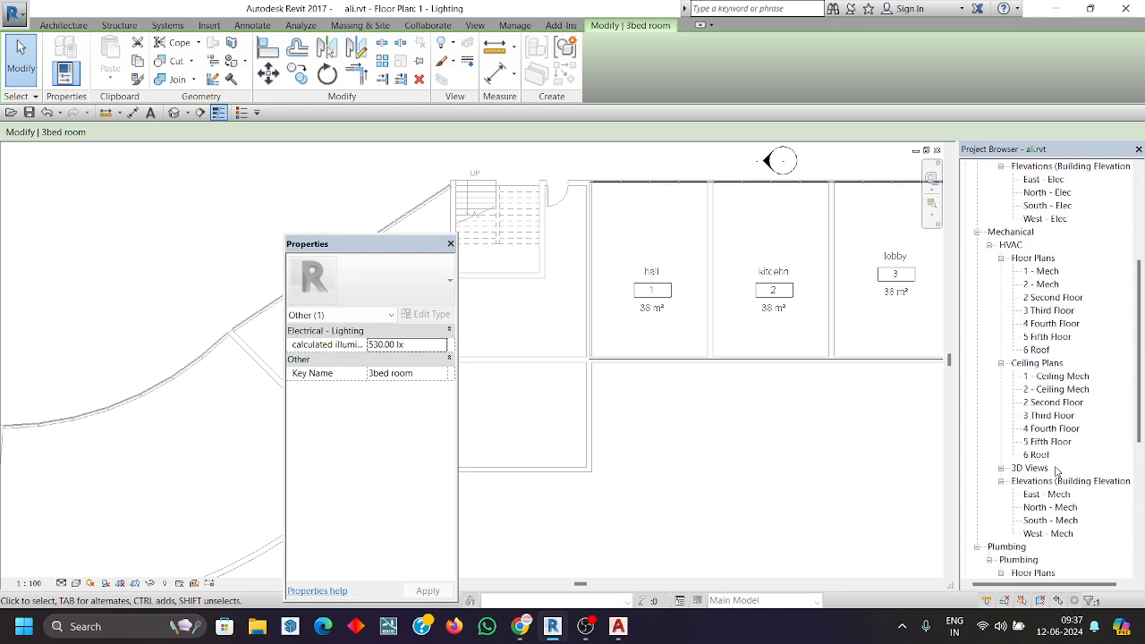
scroll(1071, 484, "down", 3)
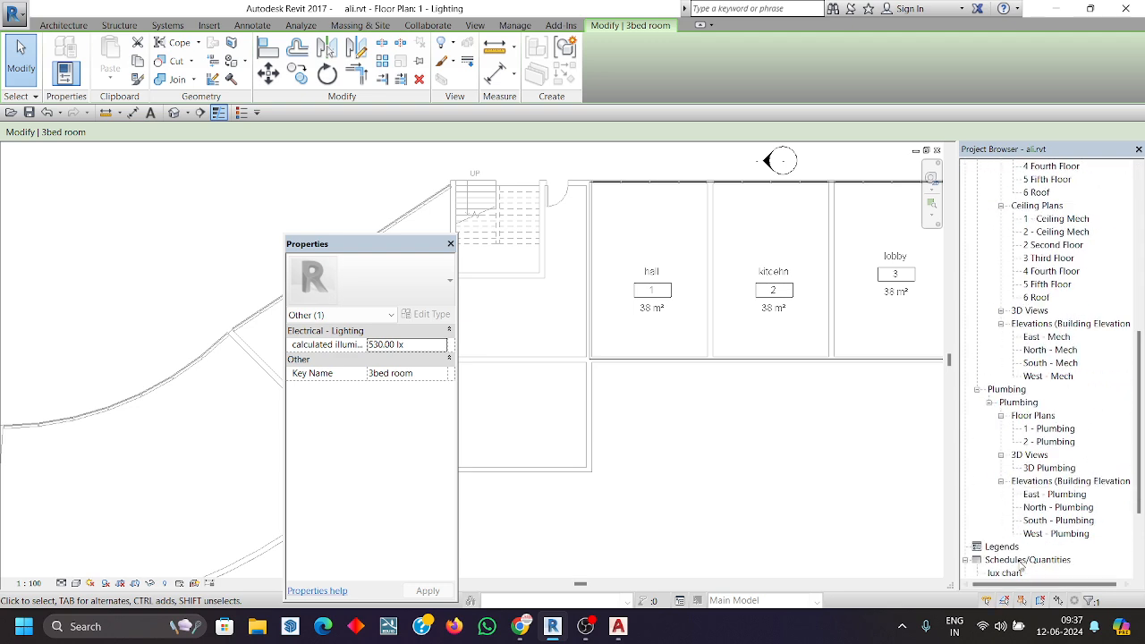
scroll(1025, 526, "down", 2)
scroll(1025, 526, "up", 6)
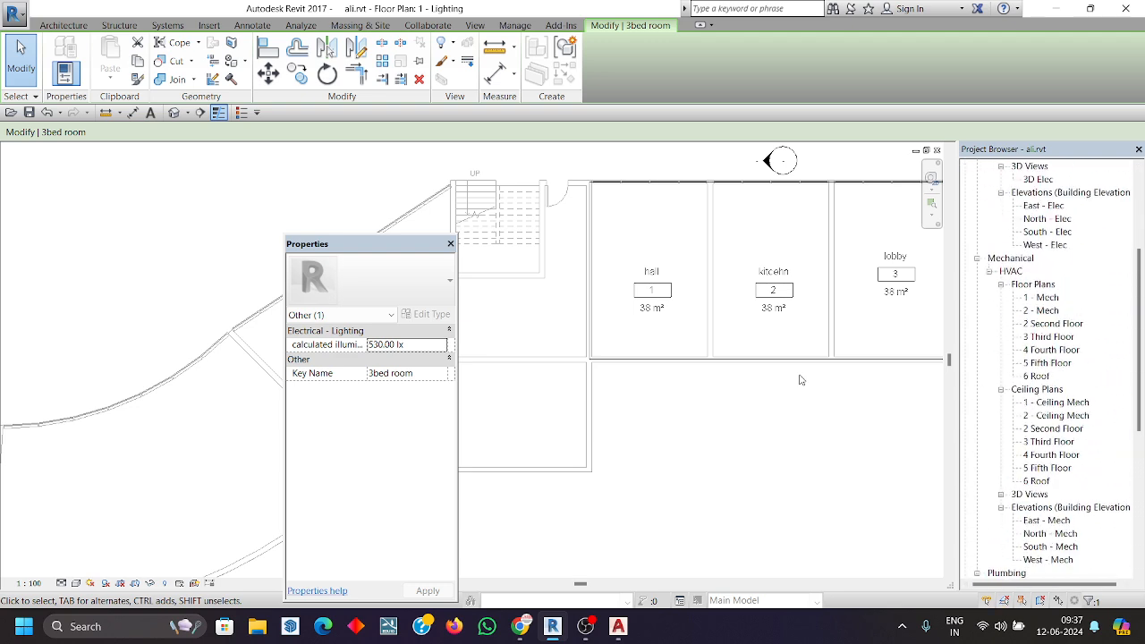
- Assign the 1hall key to the hall space's room of lux property and check its calculated illuminance
left_click(677, 271)
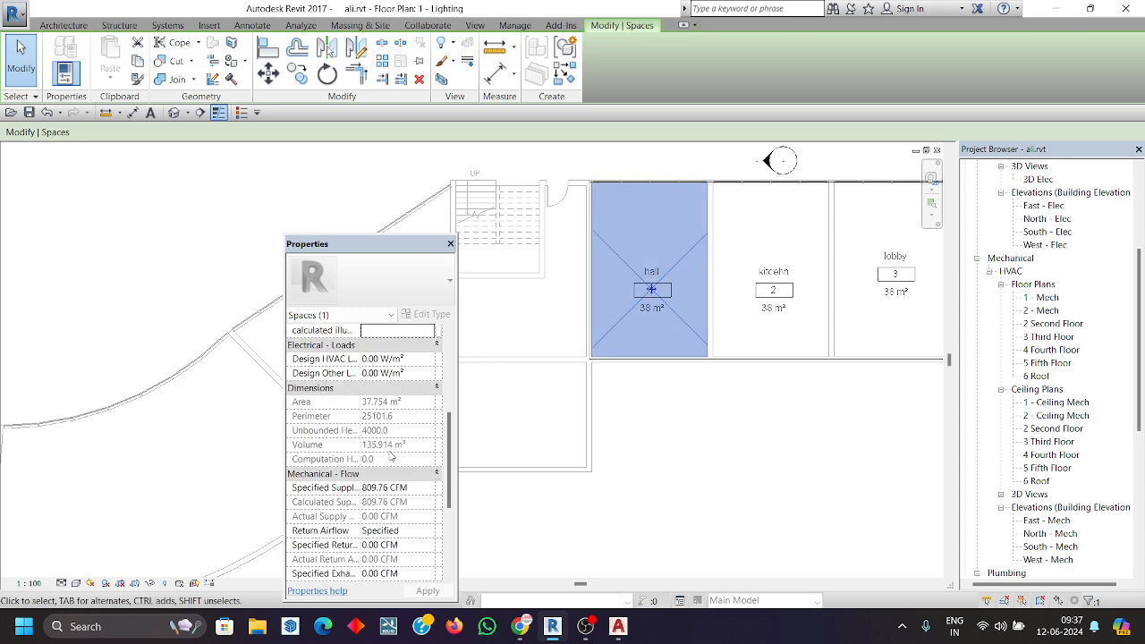
scroll(376, 447, "down", 3)
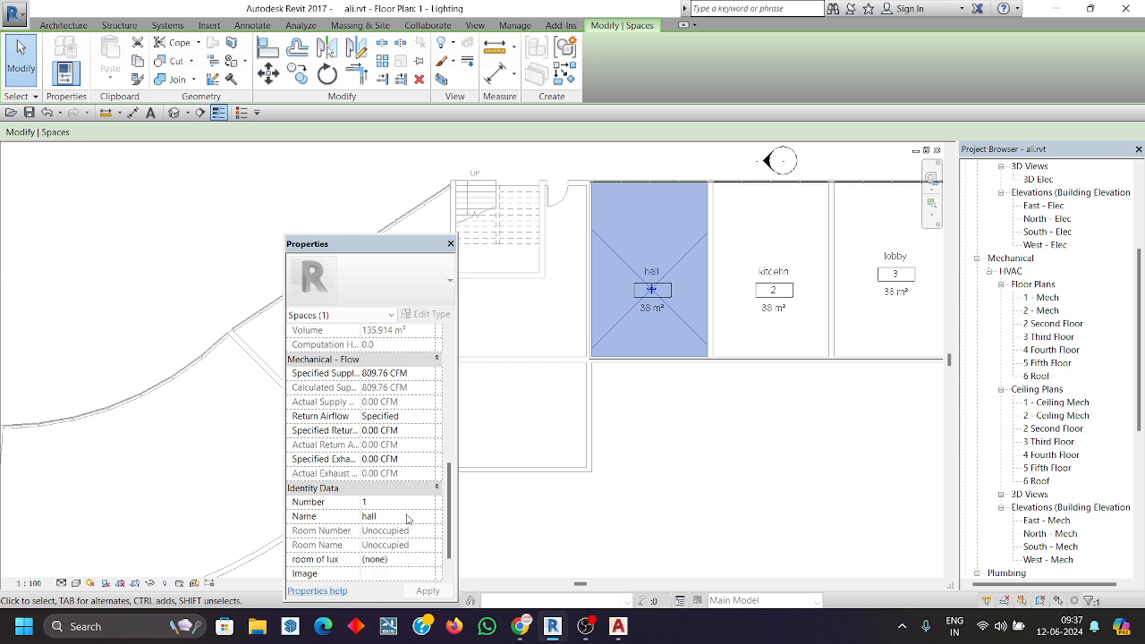
left_click(422, 561)
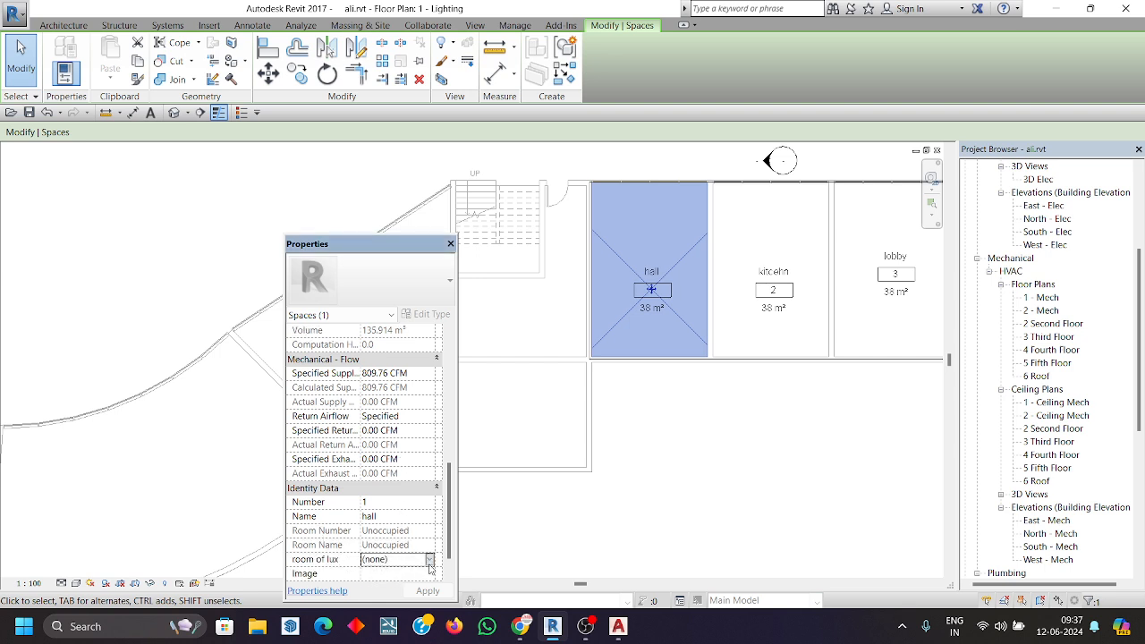
left_click(430, 561)
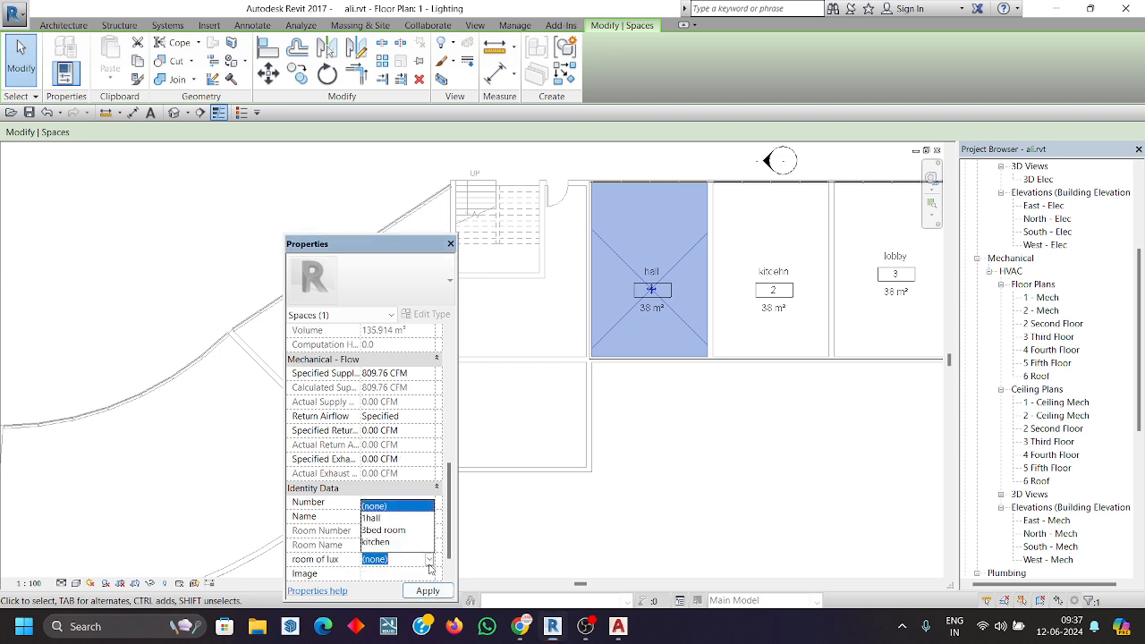
left_click(371, 519)
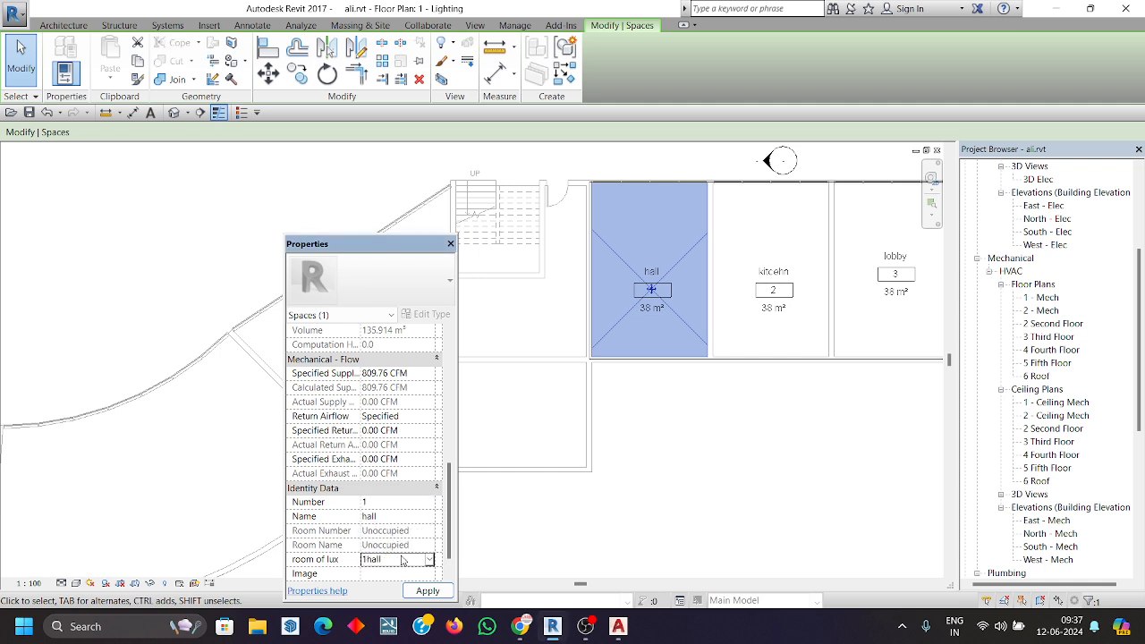
scroll(380, 505, "up", 5)
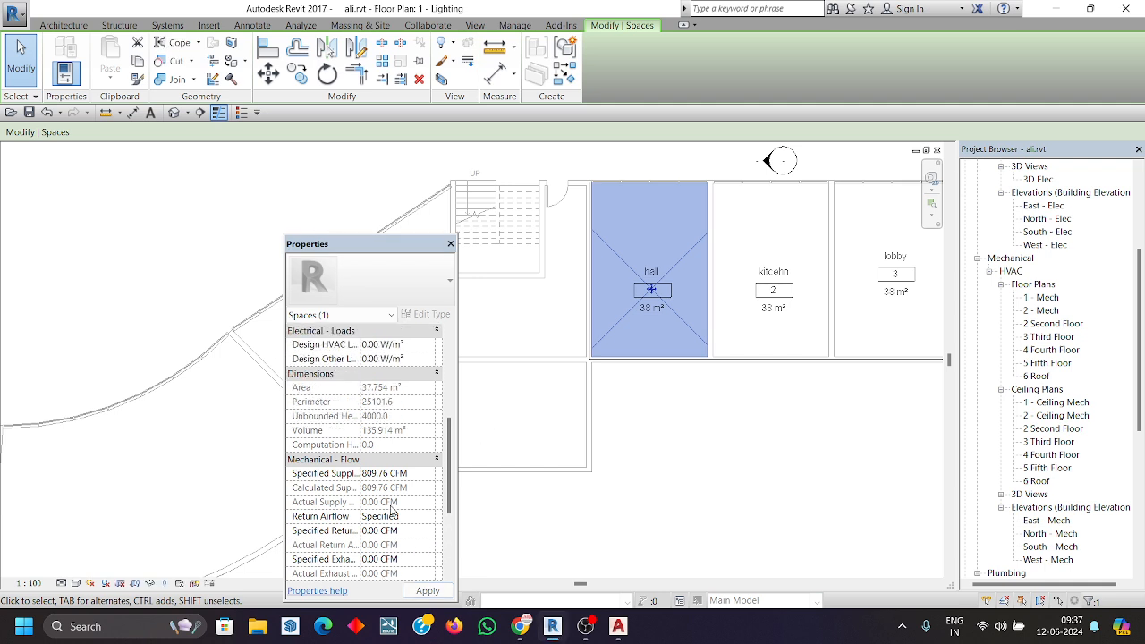
scroll(403, 550, "up", 2)
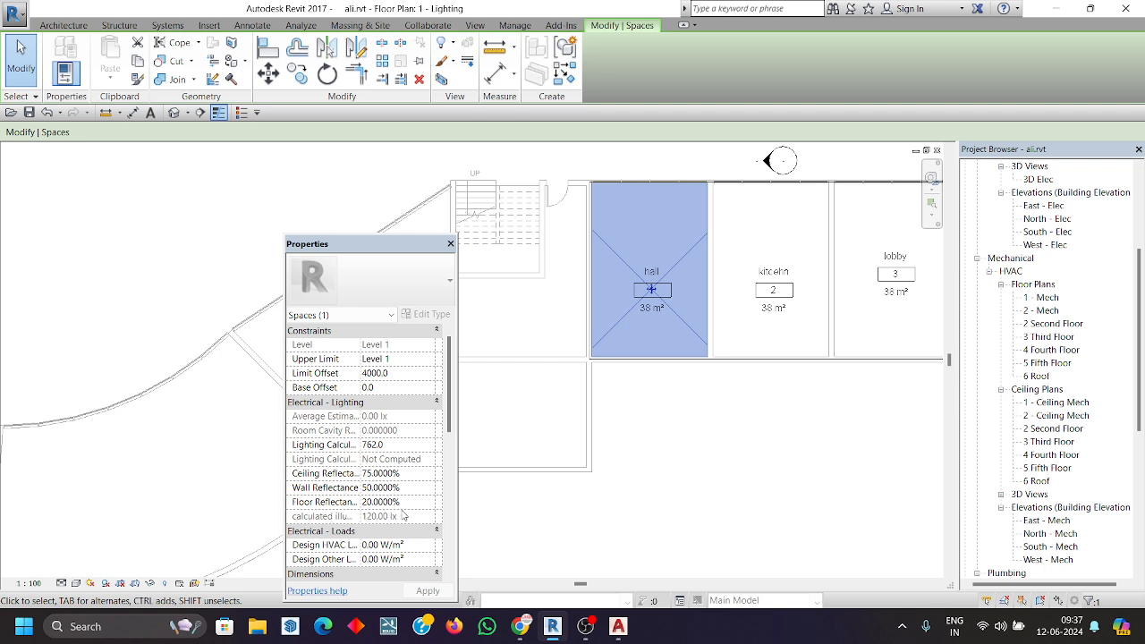
scroll(402, 517, "down", 10)
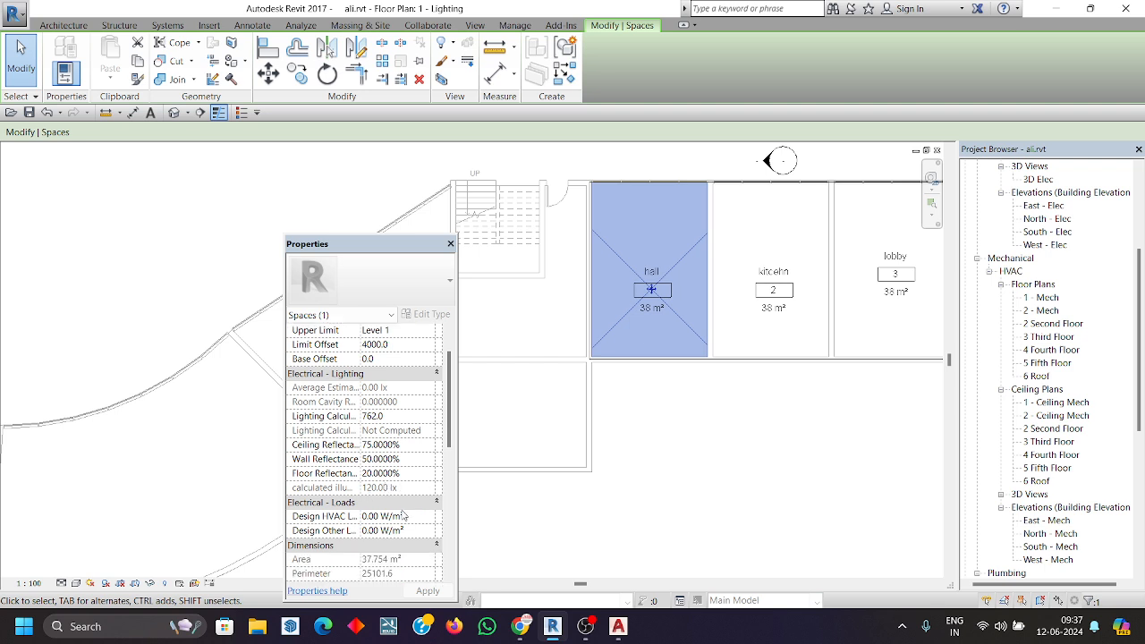
- Assign the kitchen key to the kitcehn space's room of lux property
left_click(695, 486)
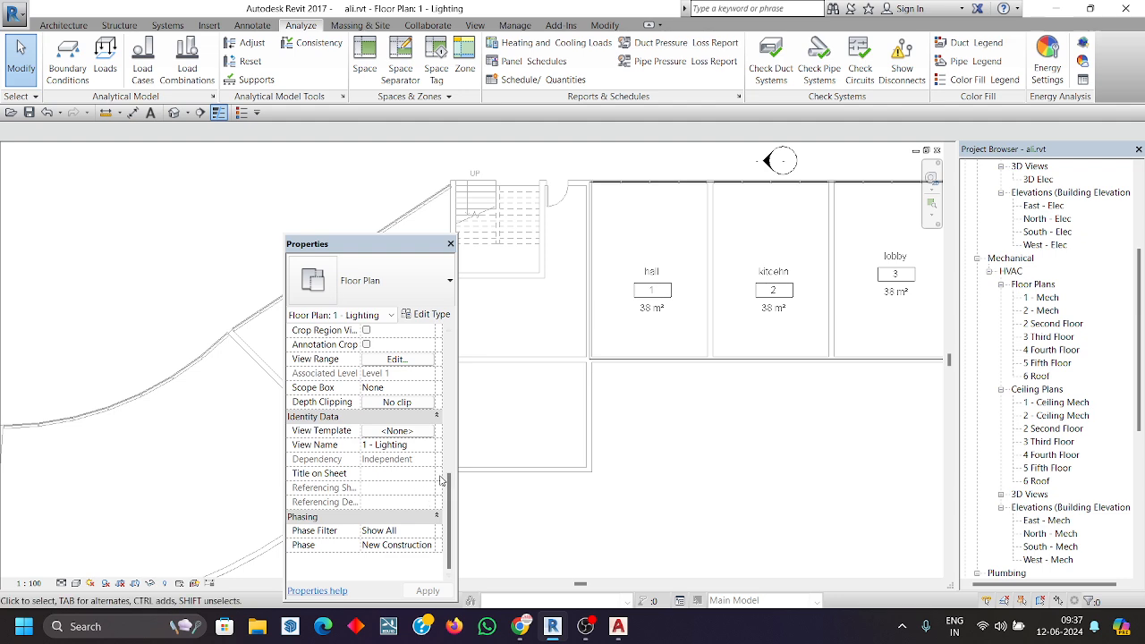
left_click(800, 313)
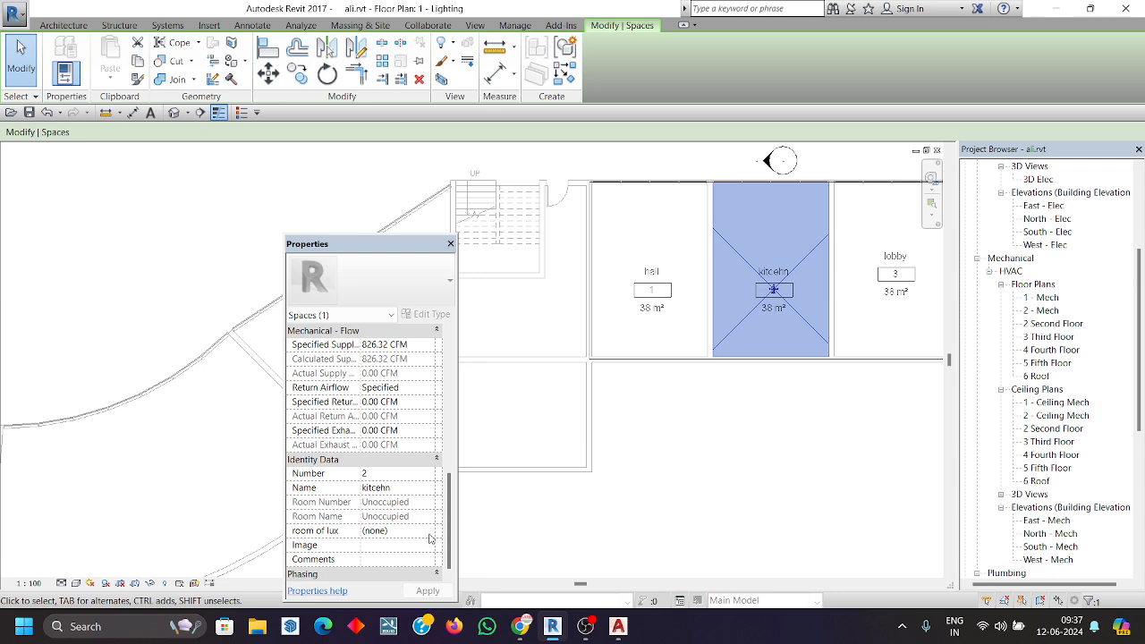
left_click(429, 535)
left_click(393, 561)
left_click(740, 504)
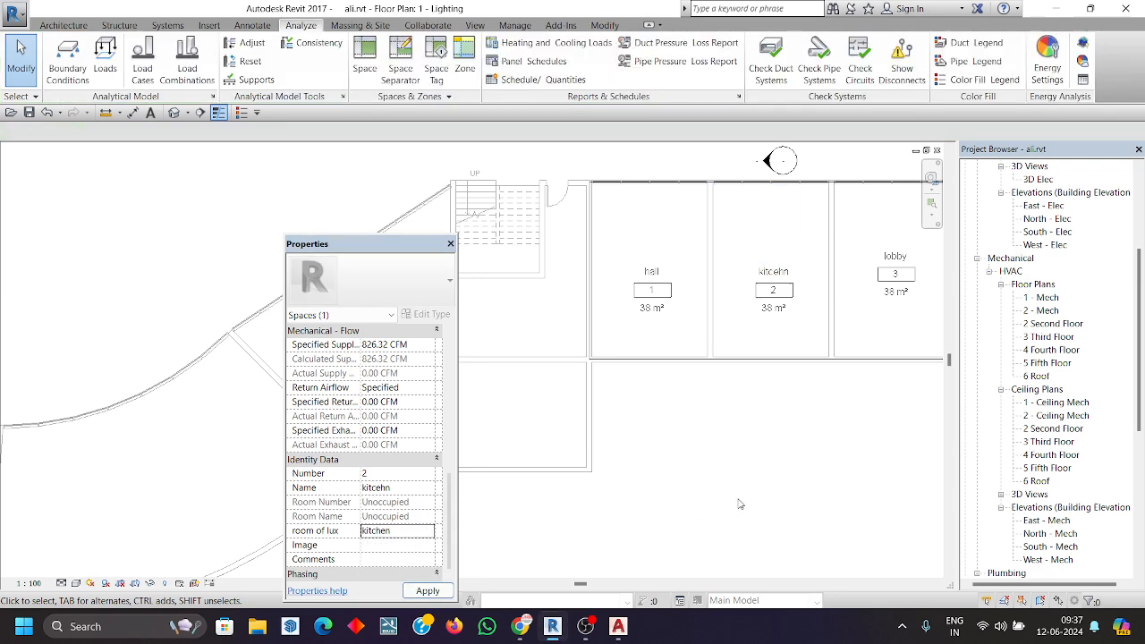
- Assign the 3bed room key to the lobby space's room of lux property and check its calculated illuminance
left_click(932, 316)
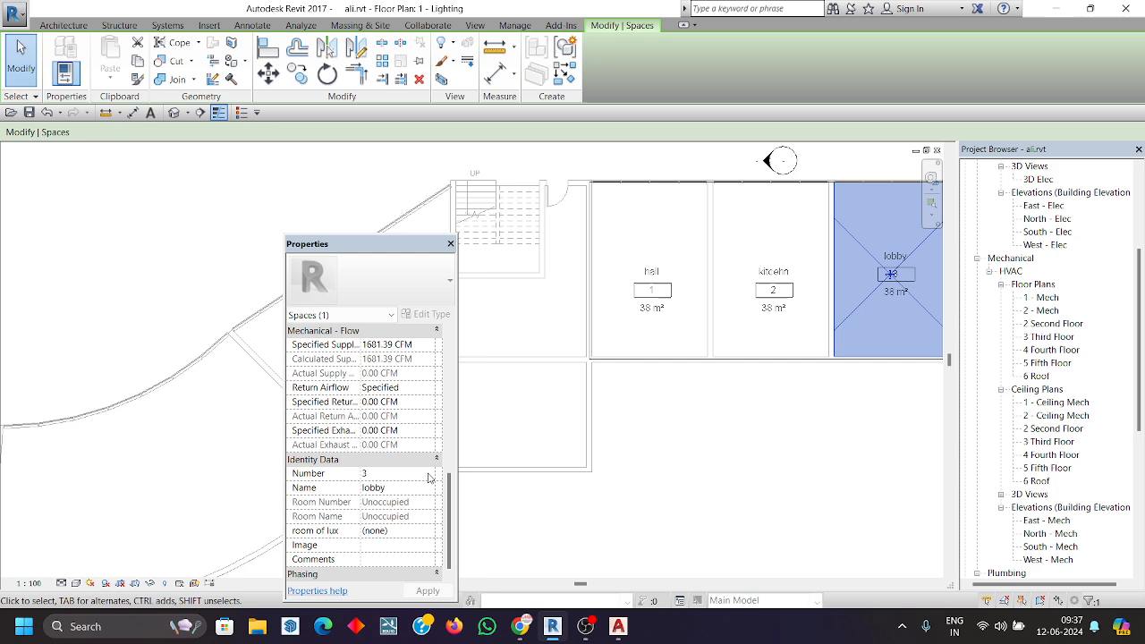
left_click(433, 533)
left_click(392, 570)
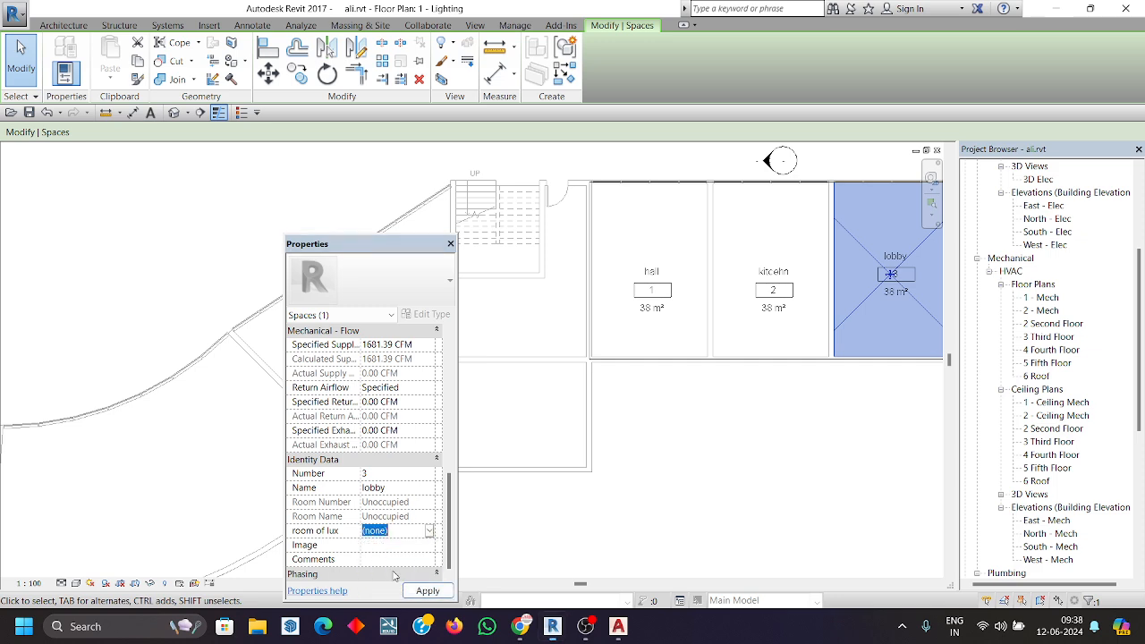
scroll(361, 502, "up", 10)
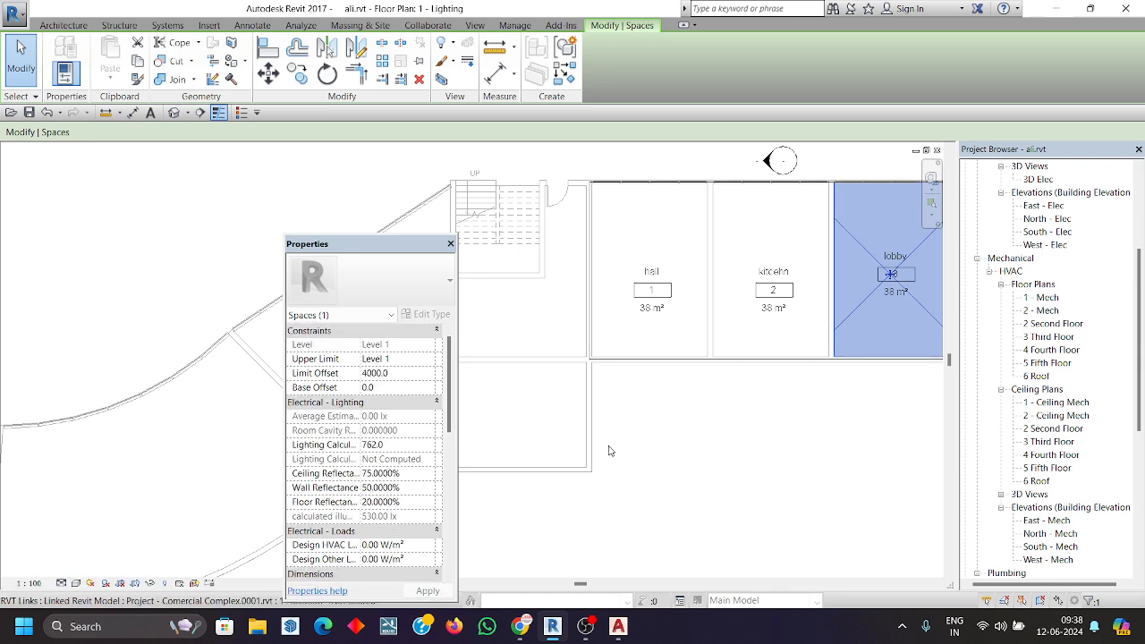
left_click(703, 440)
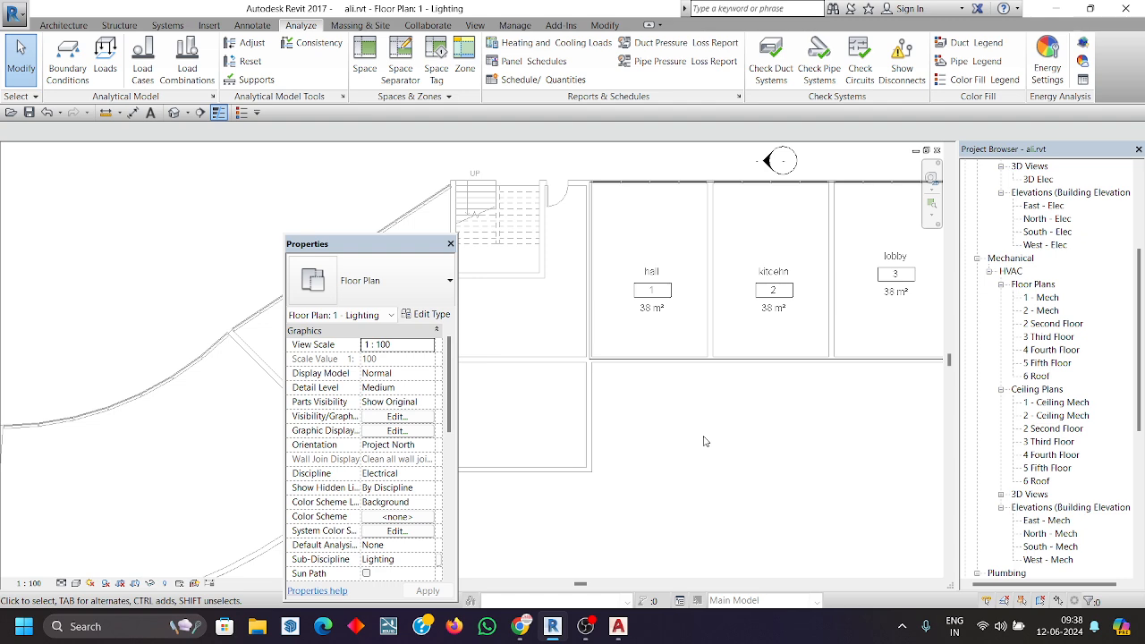
- Create a building components schedule for the Spaces category, named iiluminace Schedule
left_click(584, 82)
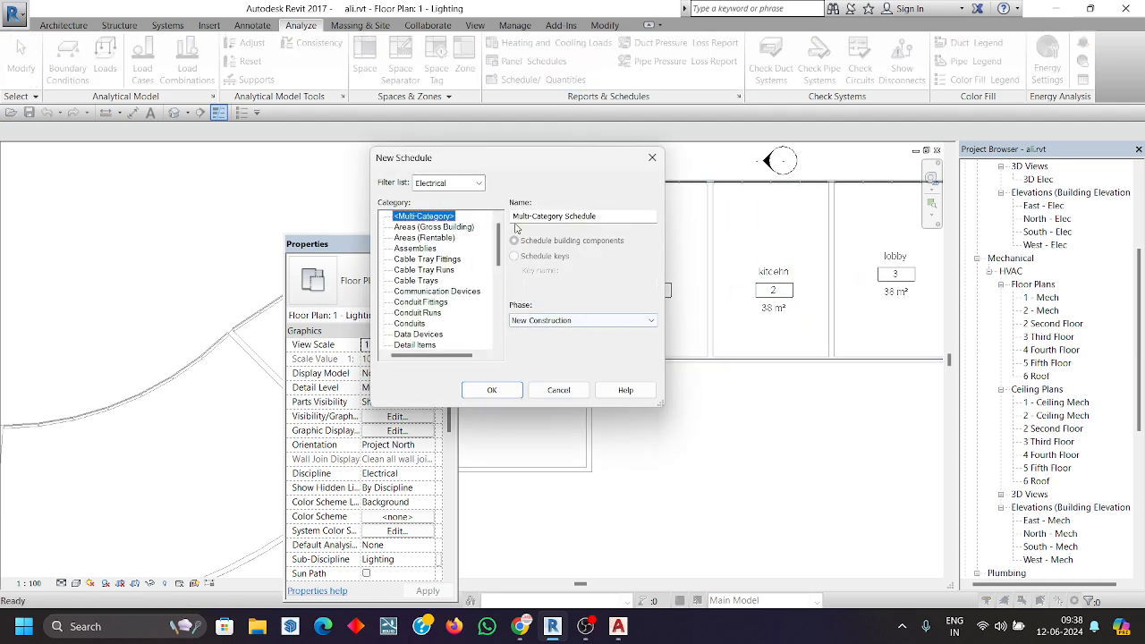
left_click_drag(498, 231, 504, 326)
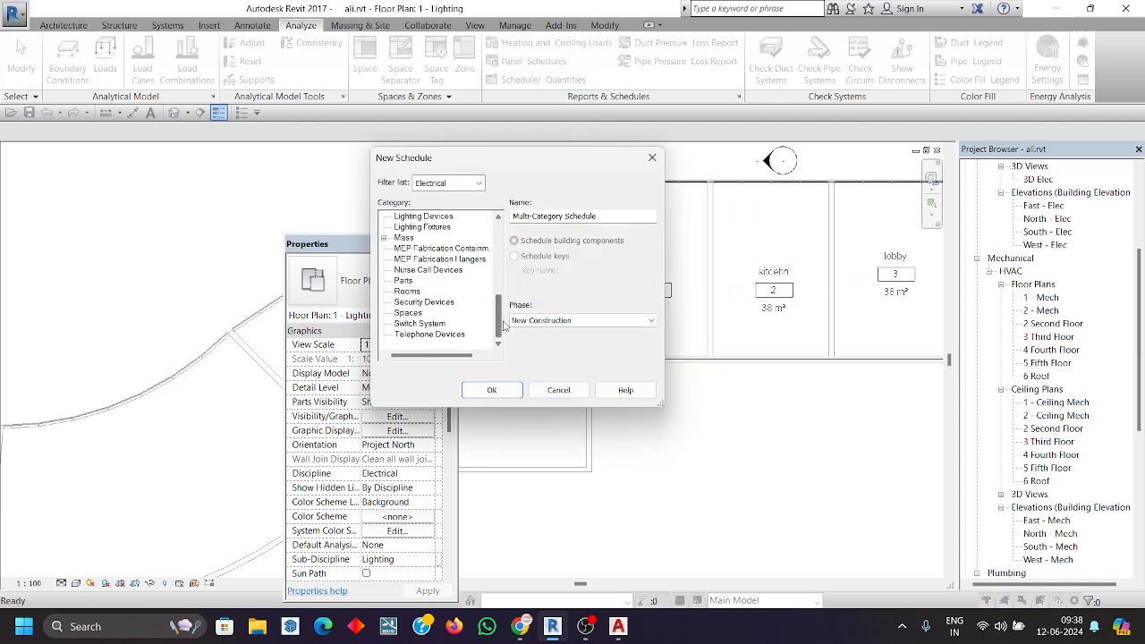
left_click(408, 312)
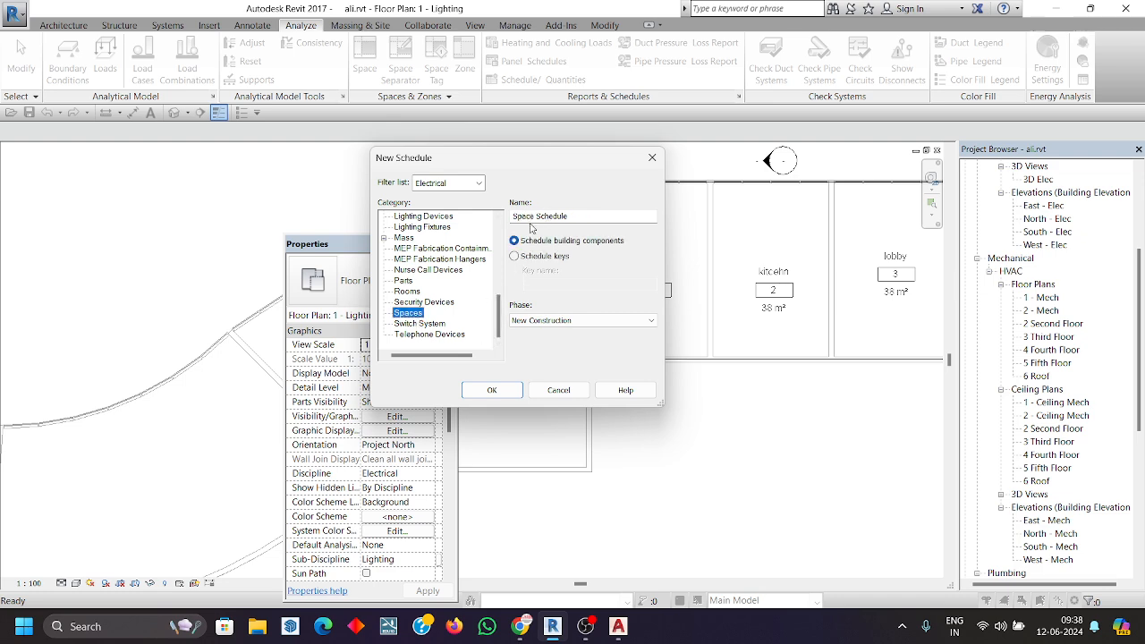
key("Tab")
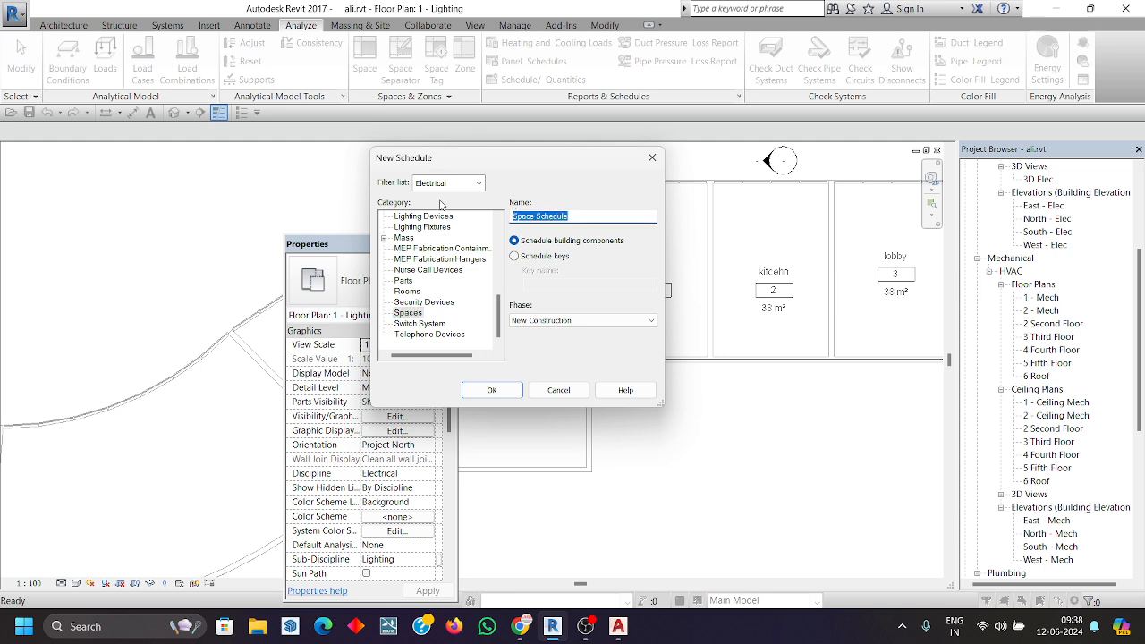
left_click(537, 216)
left_click_drag(535, 215, 506, 219)
key("BackSpace")
type("il")
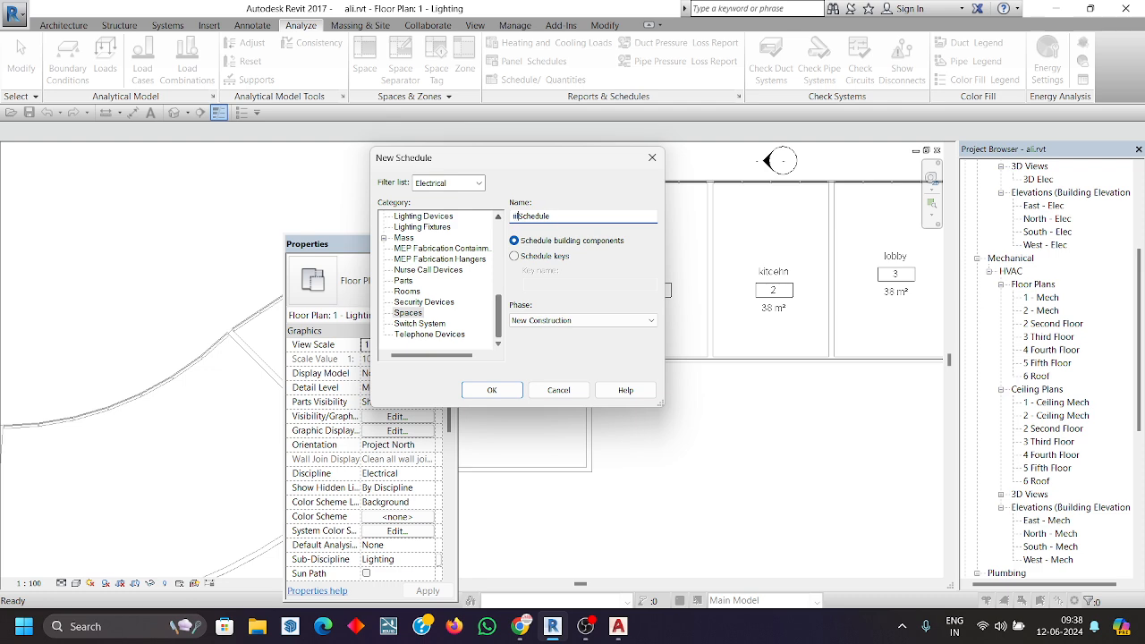
type("luminace")
left_click(492, 392)
- Add the Number and Name fields to the space schedule
left_click(495, 337)
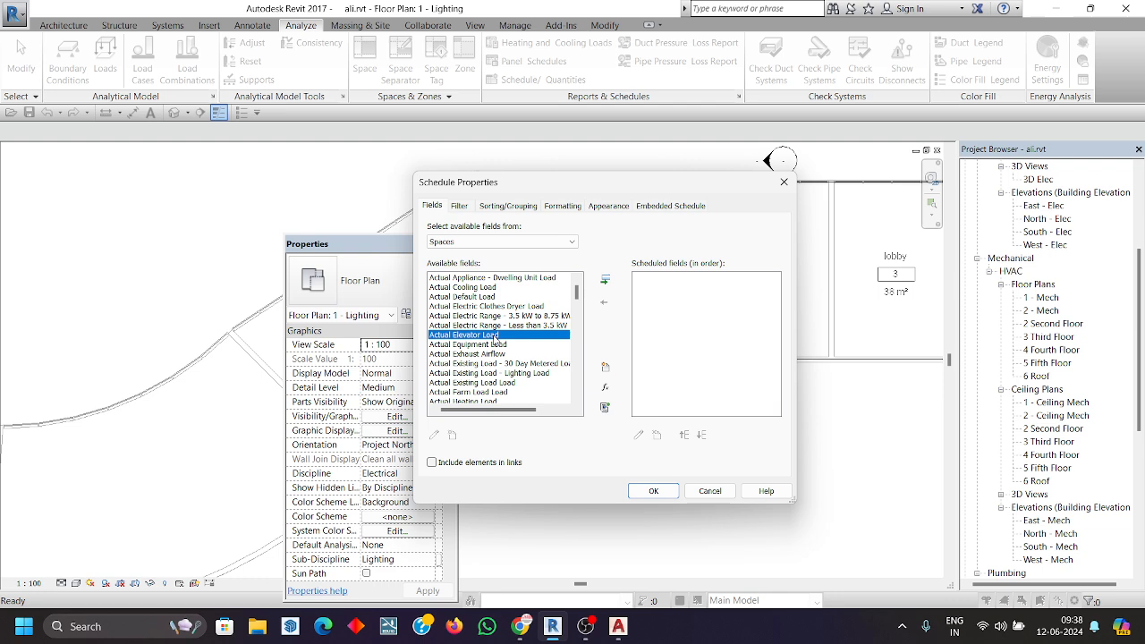
key("n")
key("u")
left_click(605, 280)
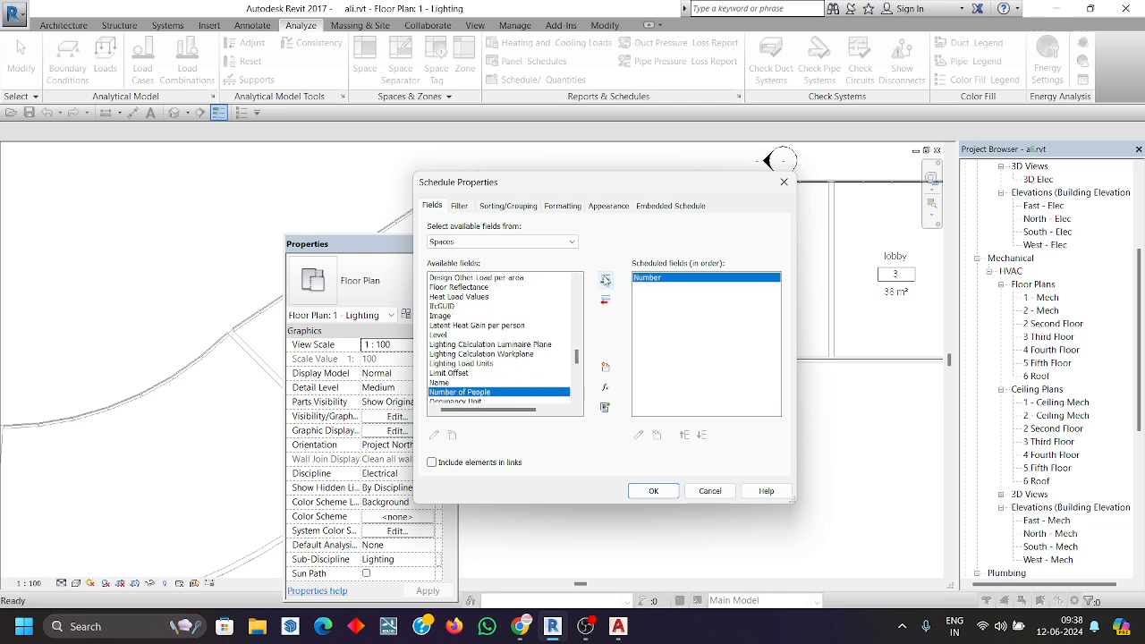
left_click(454, 383)
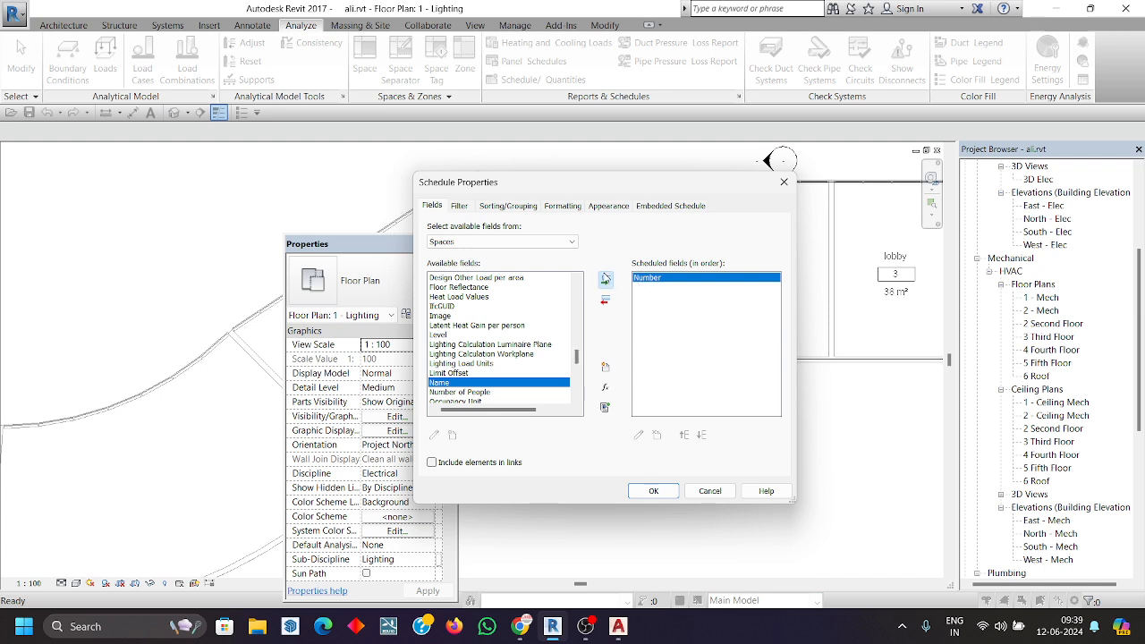
left_click(605, 280)
- Add the calculated illuminace and Average Estimated Illumination fields to the space schedule
left_click(462, 345)
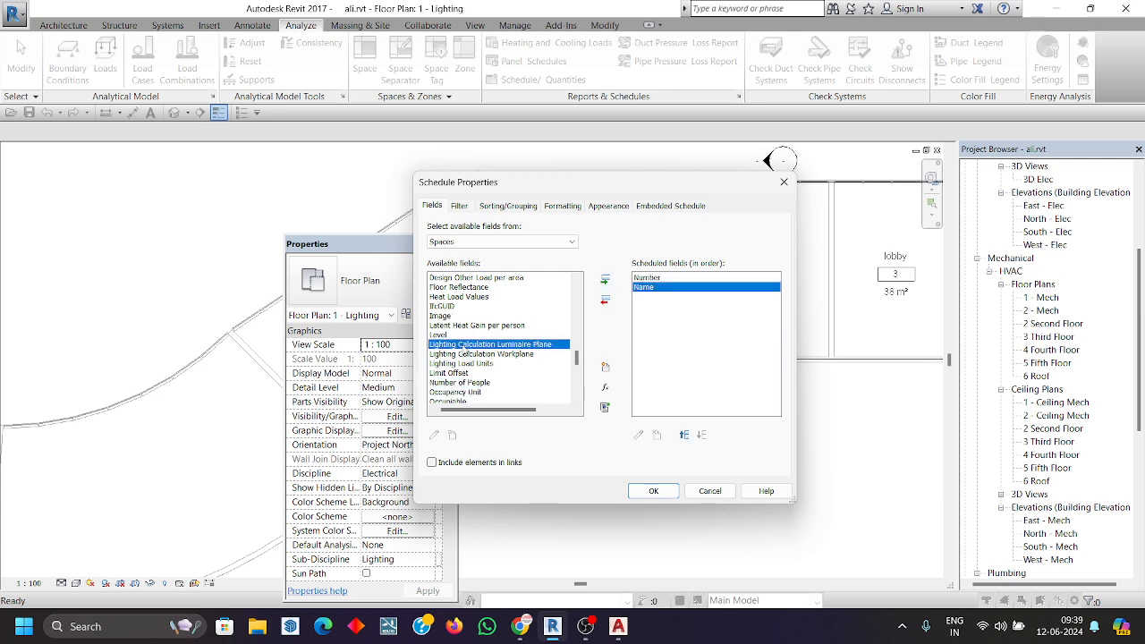
key("c")
left_click(487, 317)
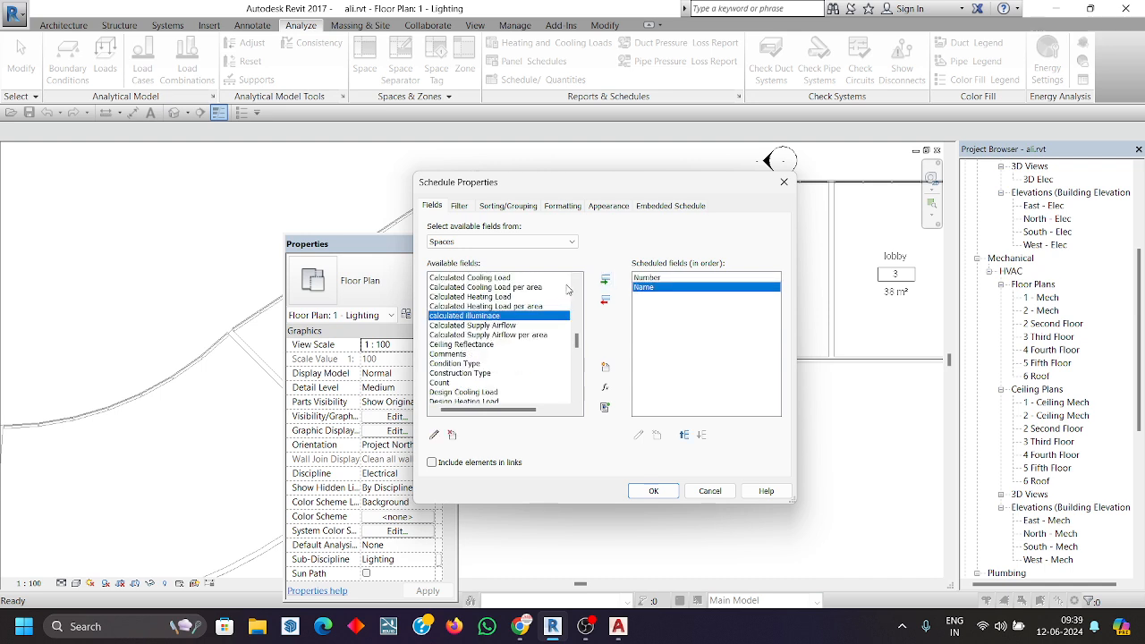
left_click(605, 280)
left_click(459, 354)
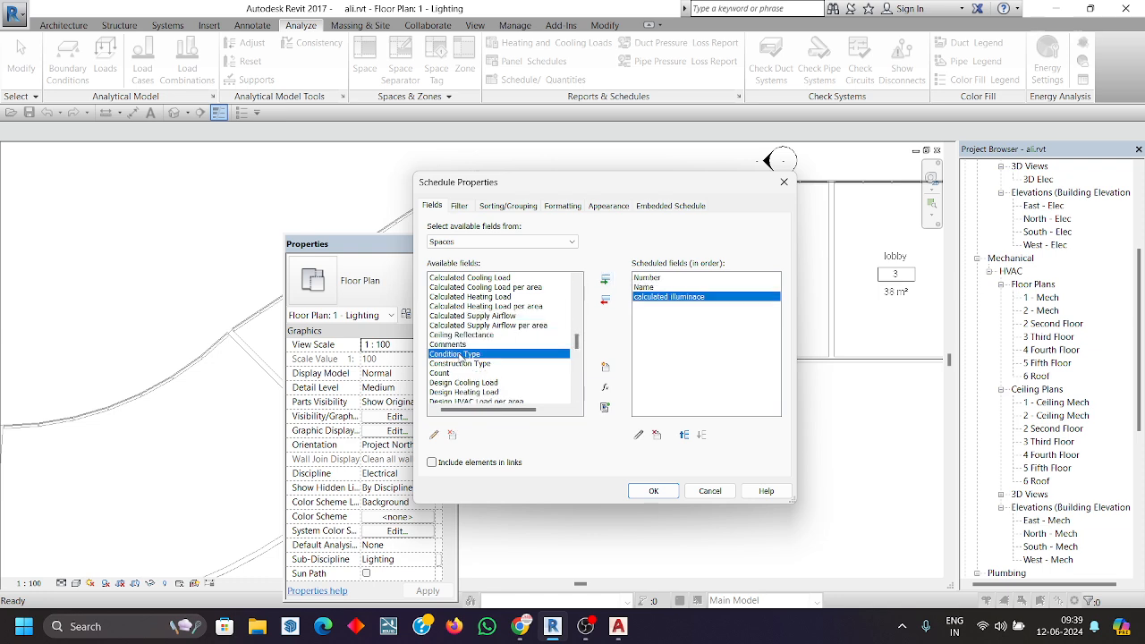
key("a")
key("v")
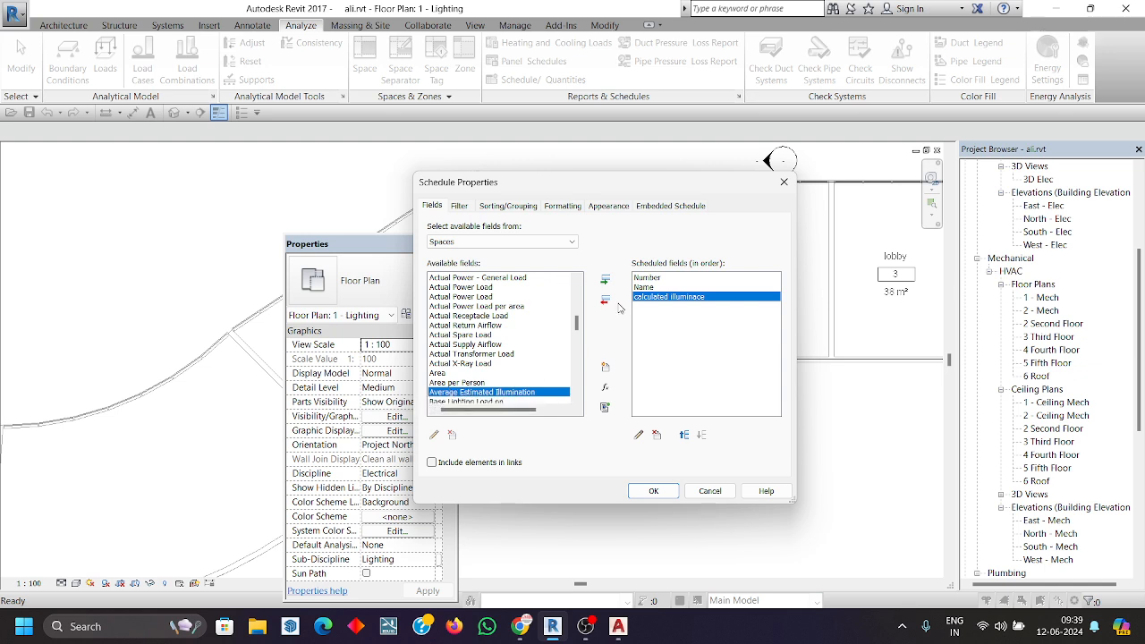
left_click(605, 280)
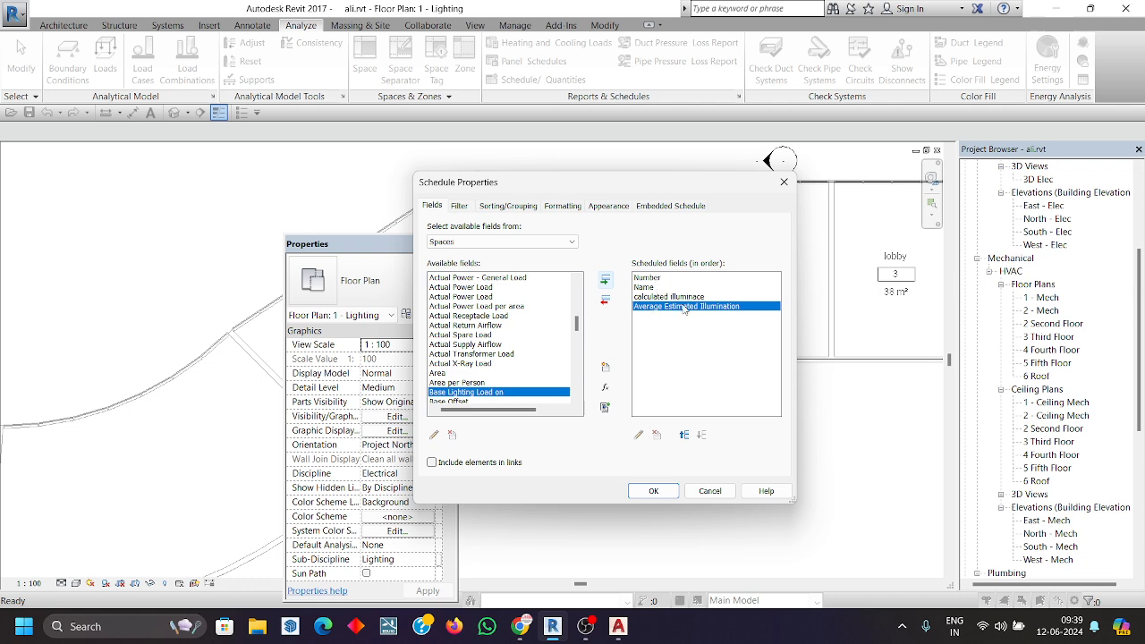
- Start a calculated value named deiifrence with the Electrical discipline and the Illuminance type
left_click(606, 390)
type("del")
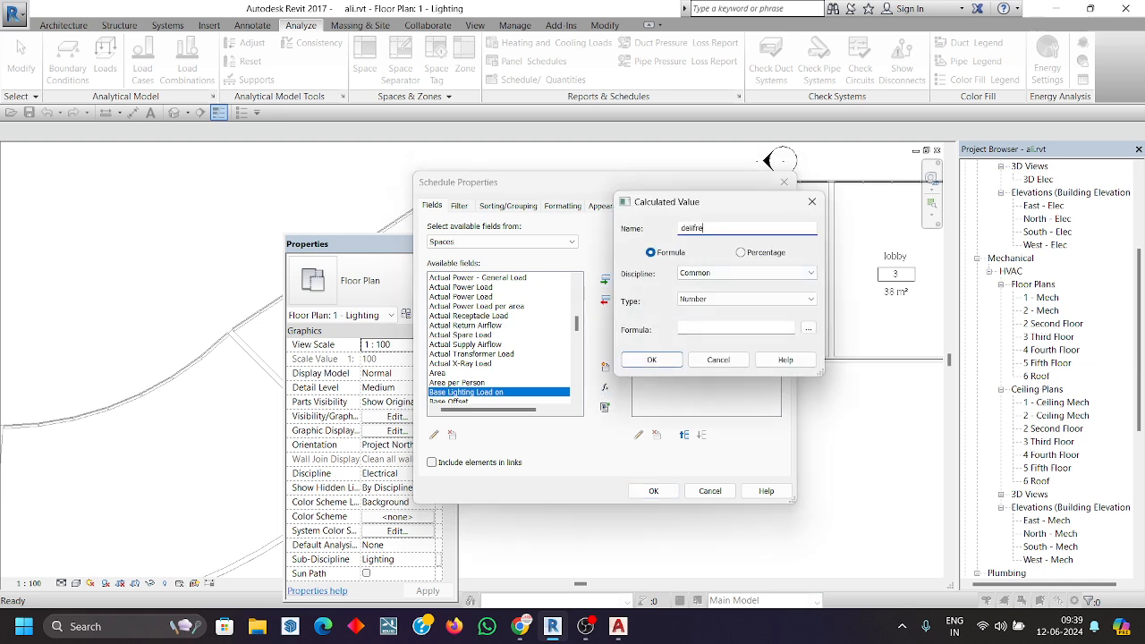
type("frence")
left_click(743, 273)
left_click(734, 315)
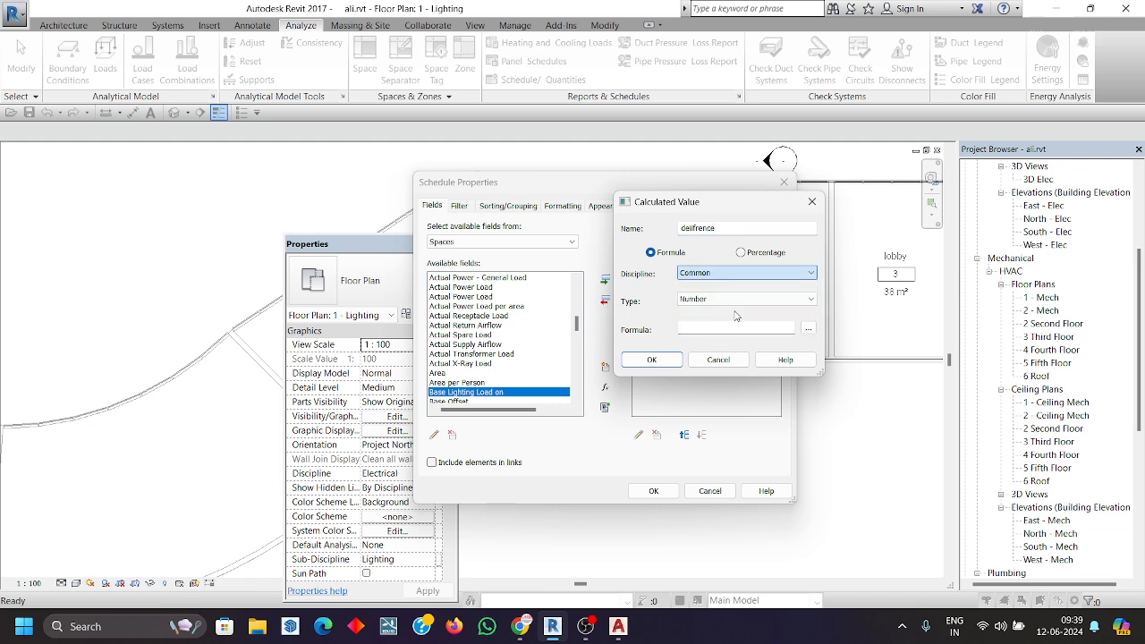
left_click(750, 300)
left_click(699, 340)
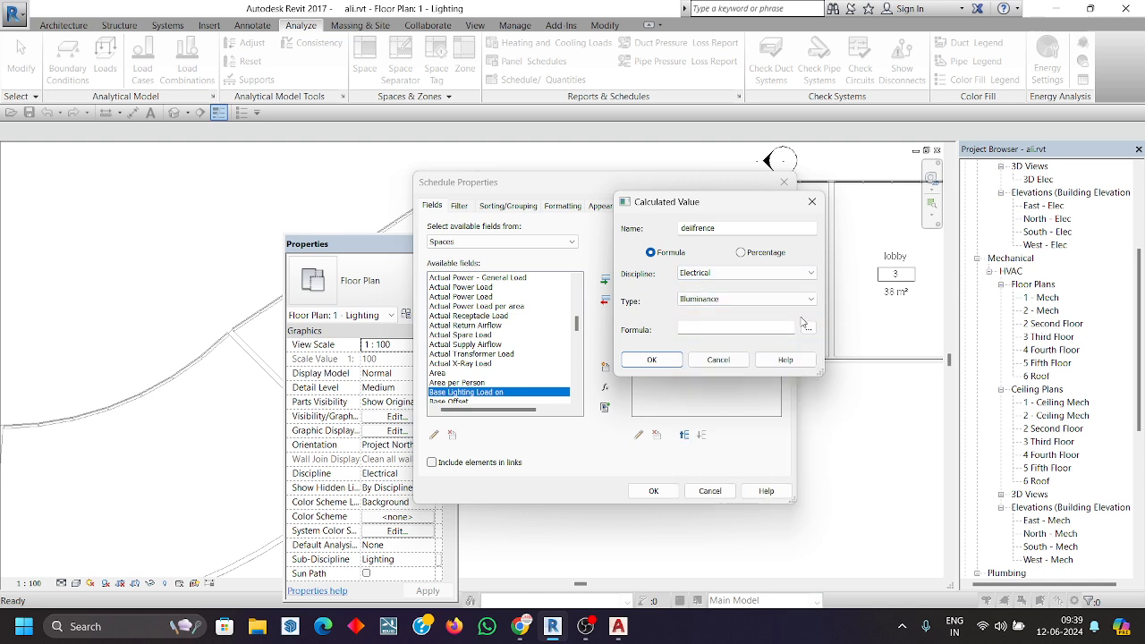
- Set the calculated value's formula to calculated illuminace minus Average Estimated Illumination and add it to the schedule
left_click(809, 329)
left_click(691, 247)
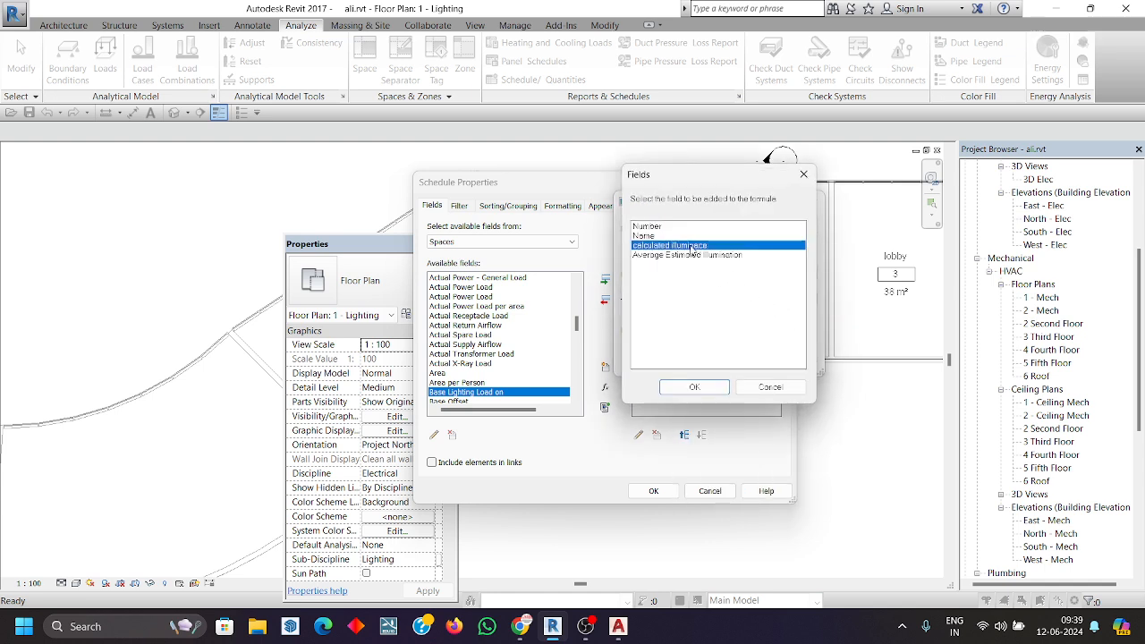
left_click(694, 387)
type("-")
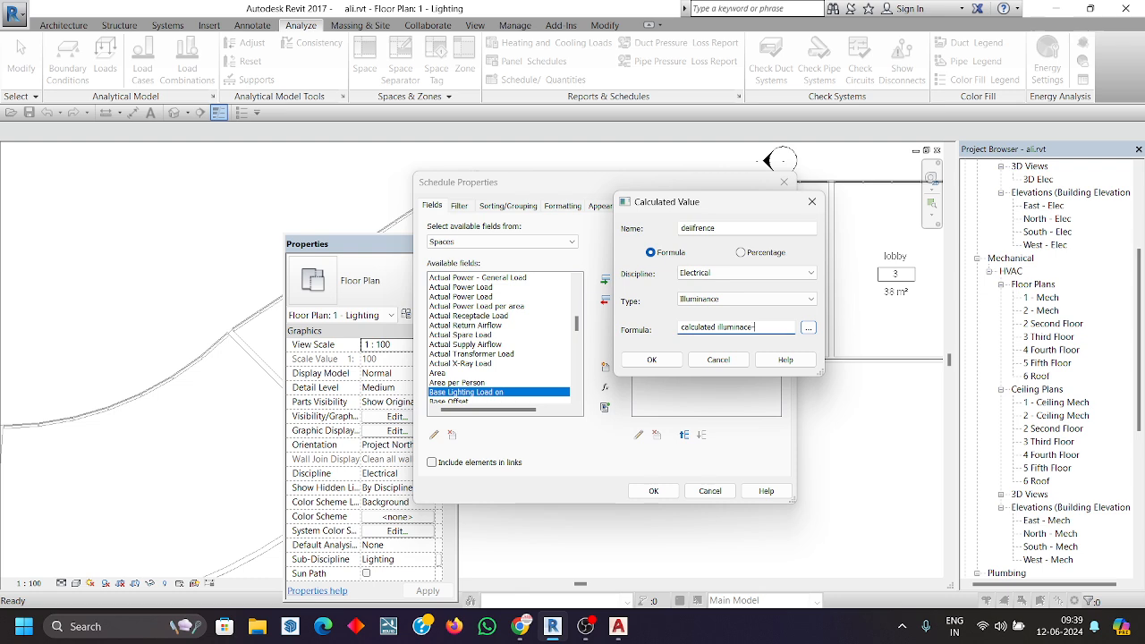
left_click(809, 329)
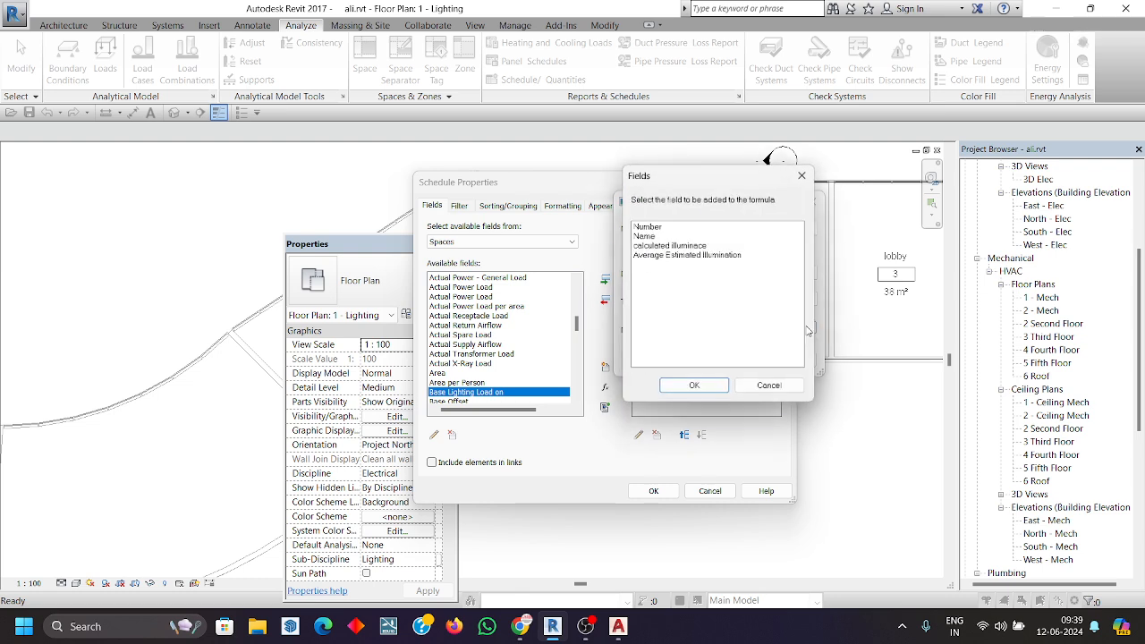
left_click(724, 256)
left_click(704, 388)
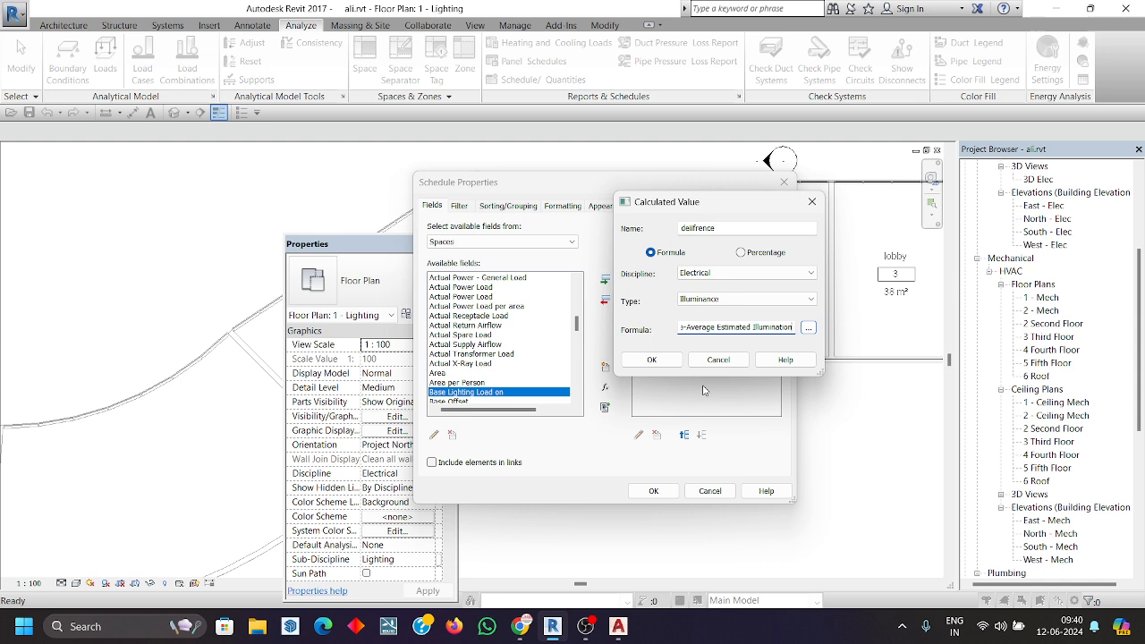
left_click(651, 359)
- Give the deiifrence field a Between condition with 5 as the first limit and a negative second limit
left_click(563, 205)
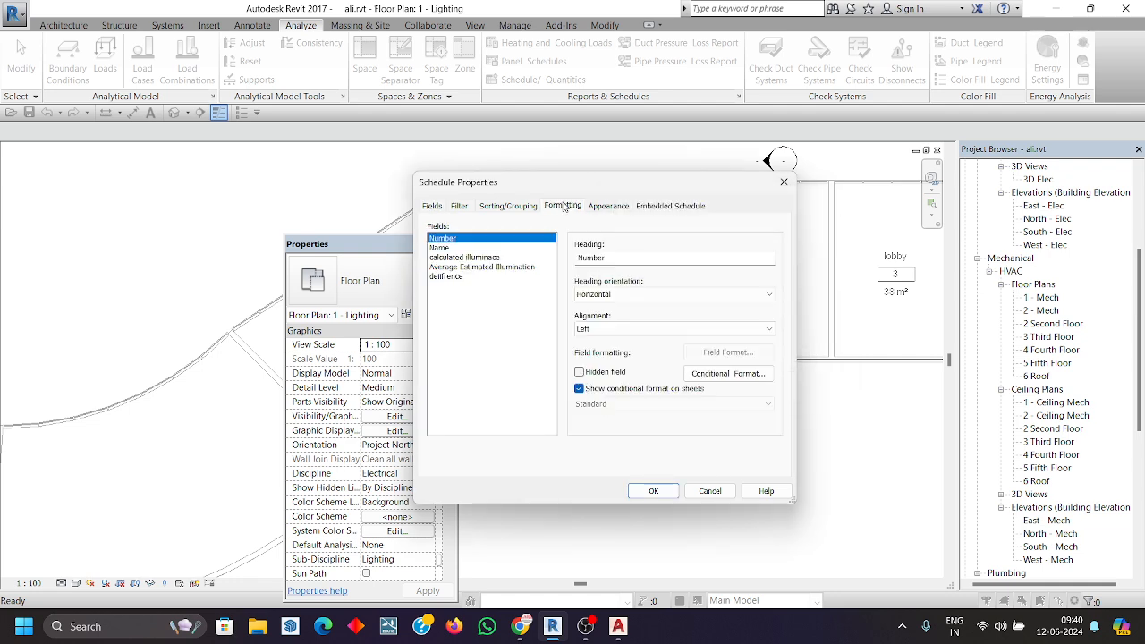
left_click(448, 277)
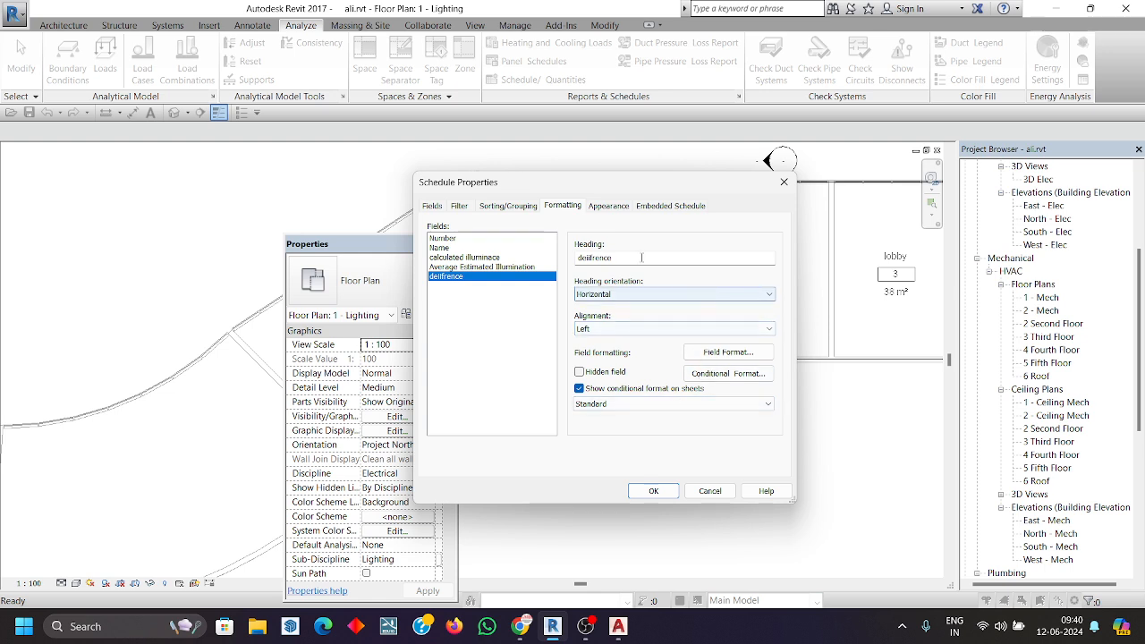
left_click(729, 373)
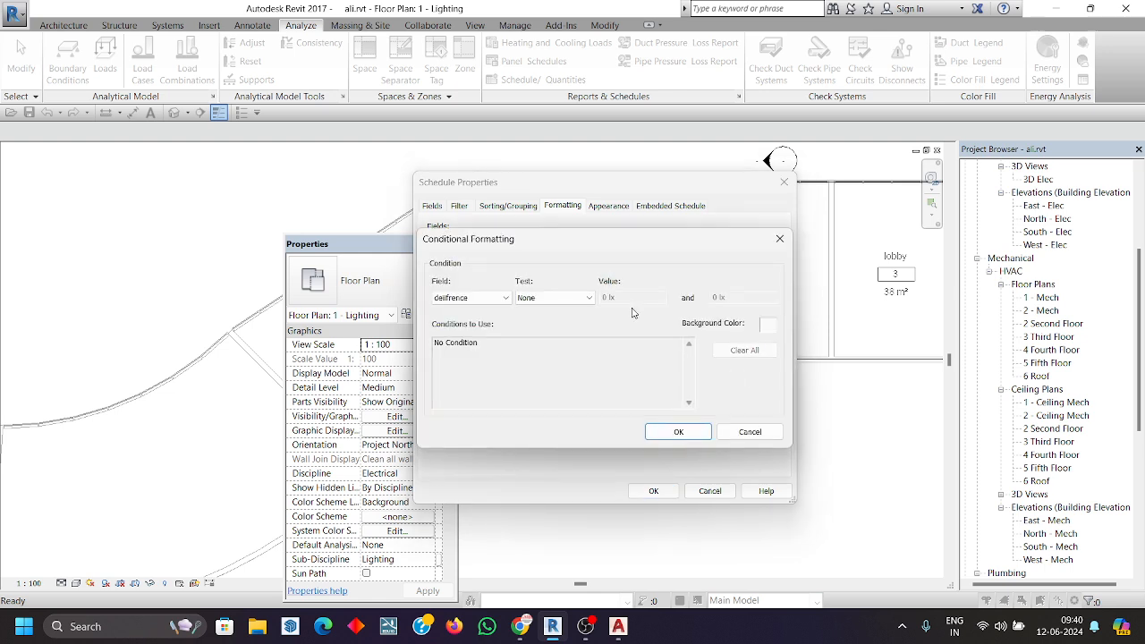
left_click(580, 298)
left_click(578, 318)
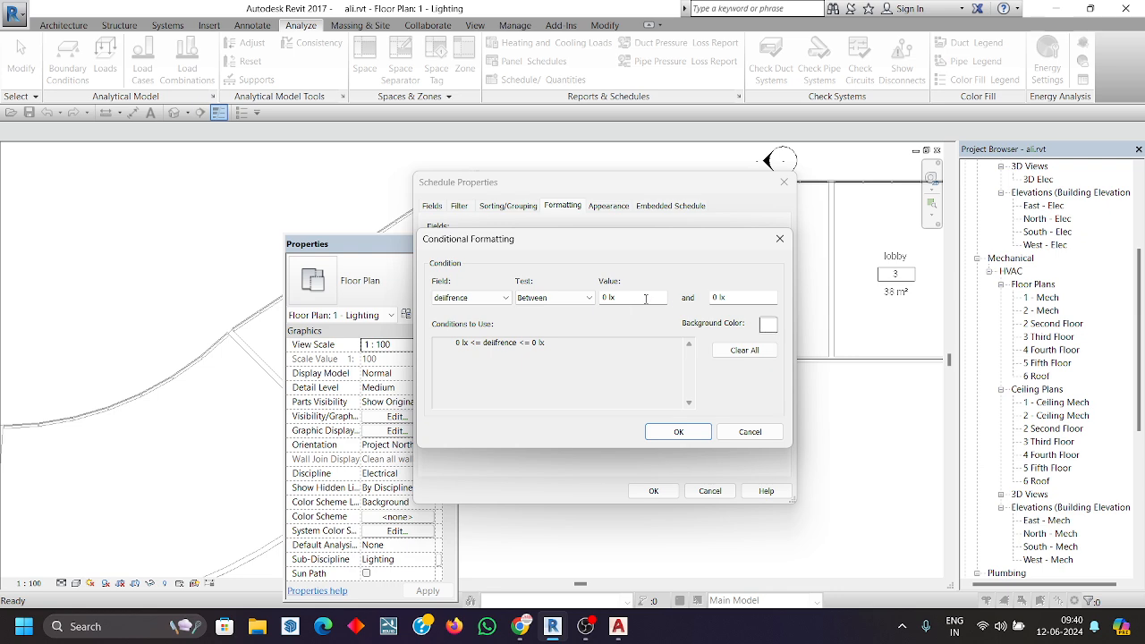
key("Tab")
type("5")
key("Tab")
type("-")
- Set the condition's background color to red and generate the space schedule
left_click(768, 325)
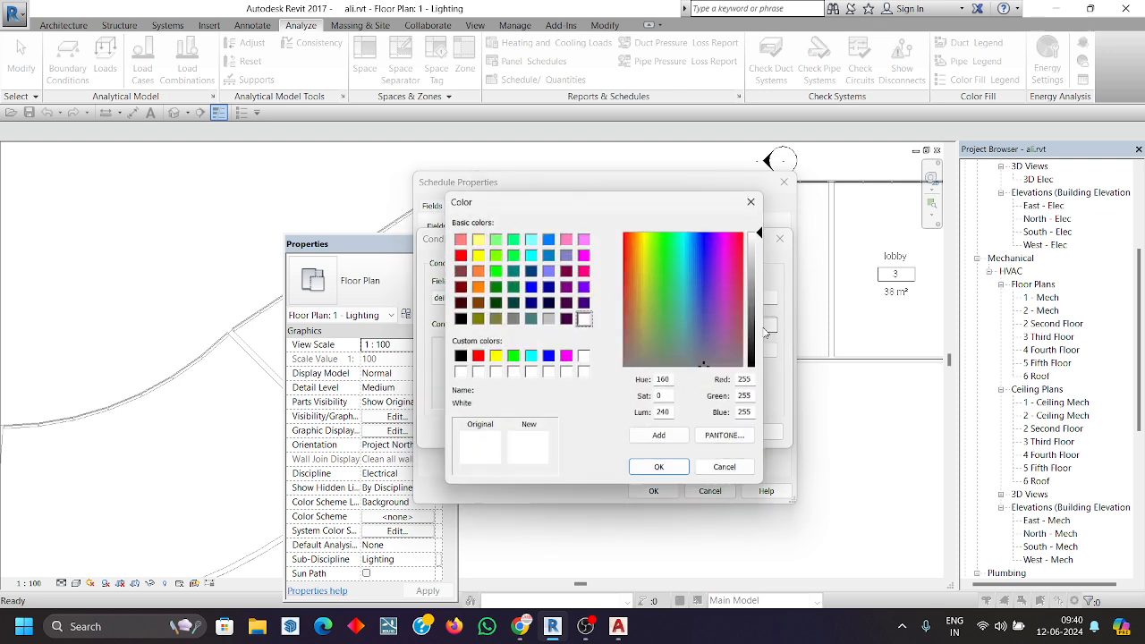
left_click(478, 358)
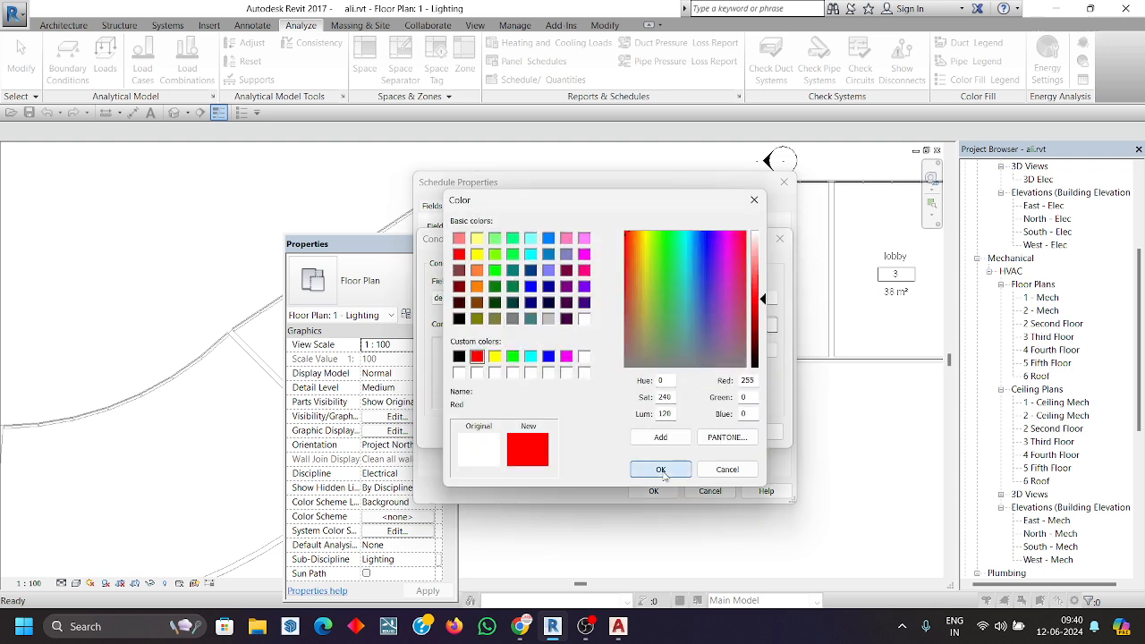
left_click(660, 469)
left_click(678, 431)
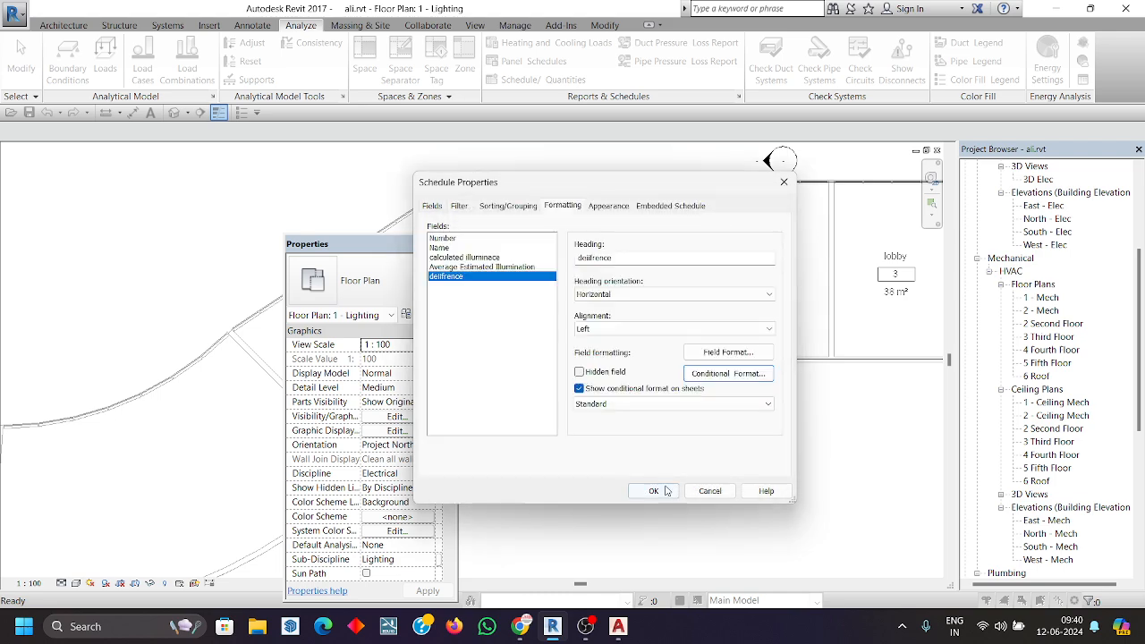
left_click(654, 491)
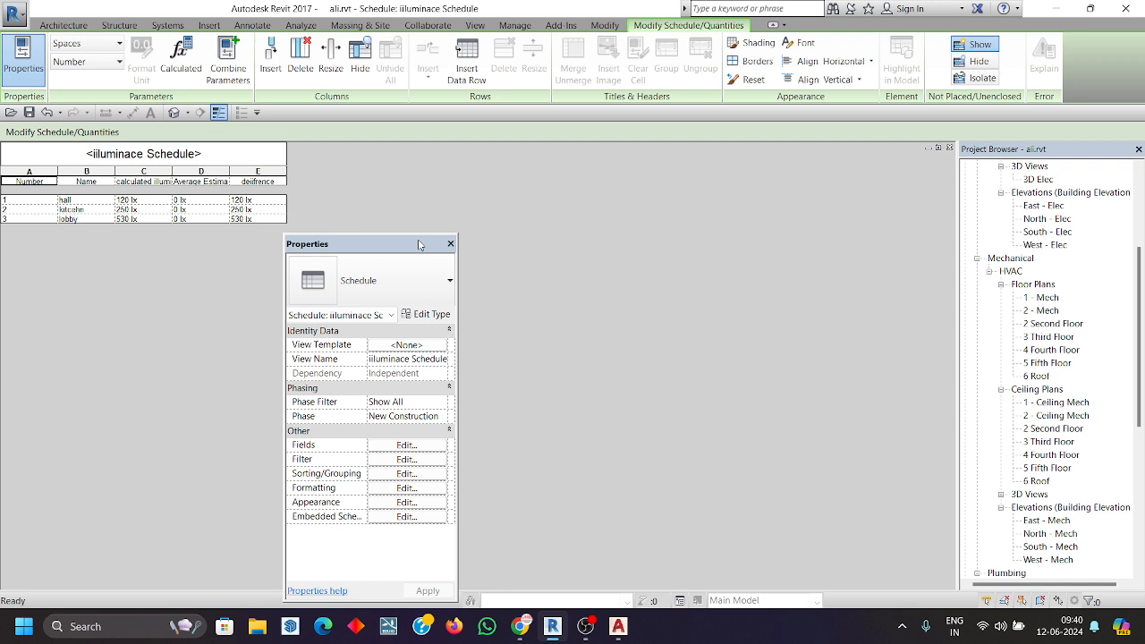
- Tile the open view windows and close the 1 - Lighting floor plan
left_click_drag(416, 245, 643, 349)
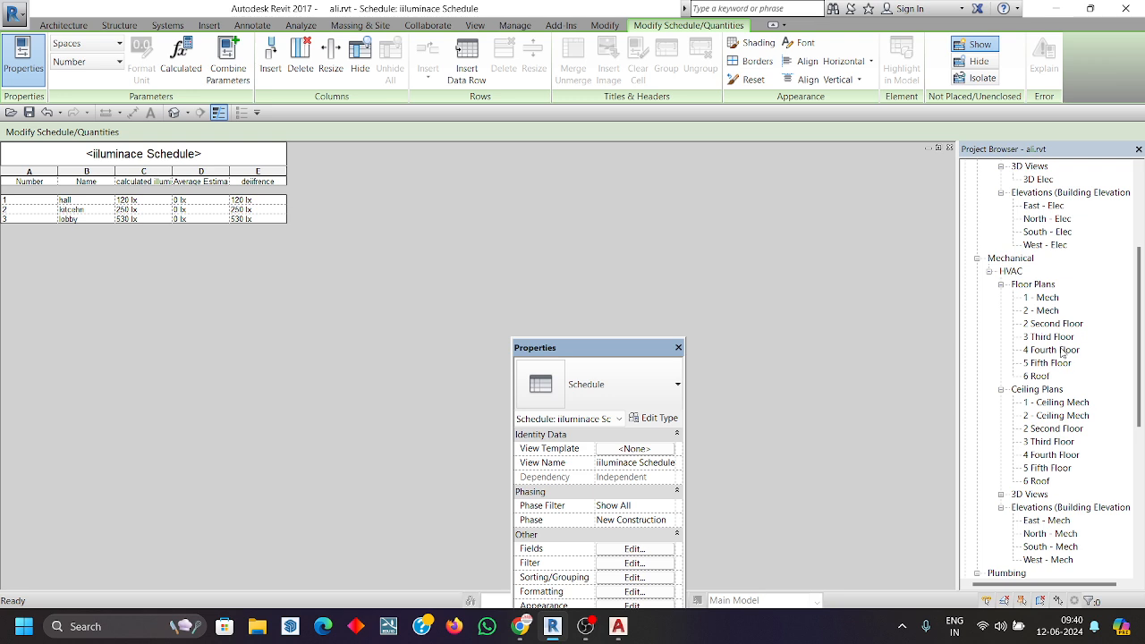
left_click(475, 25)
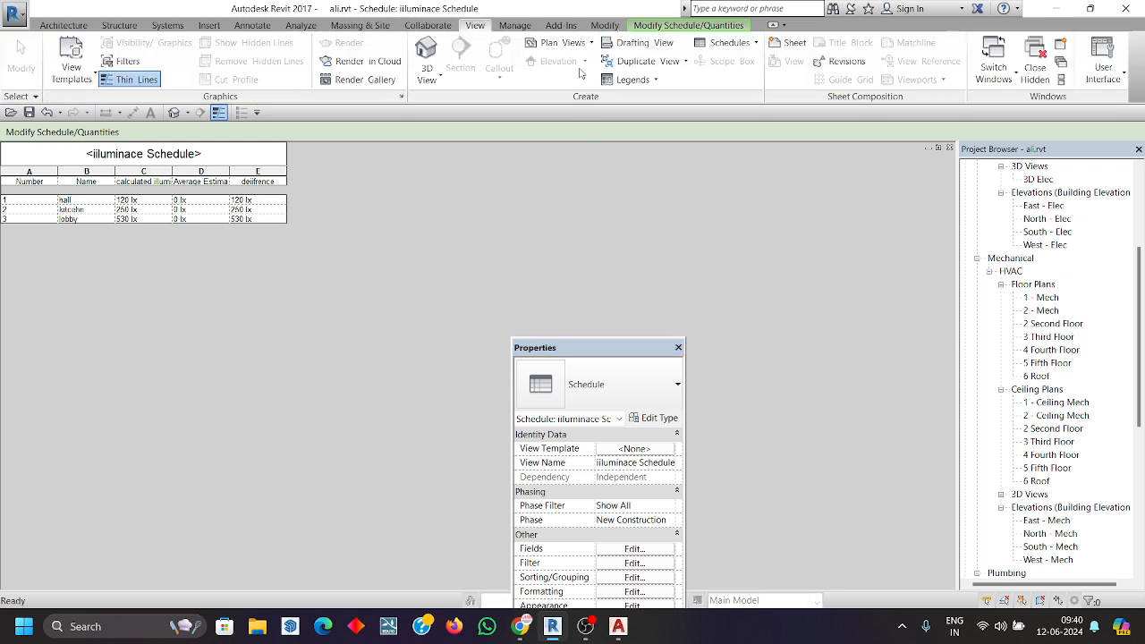
left_click(1062, 79)
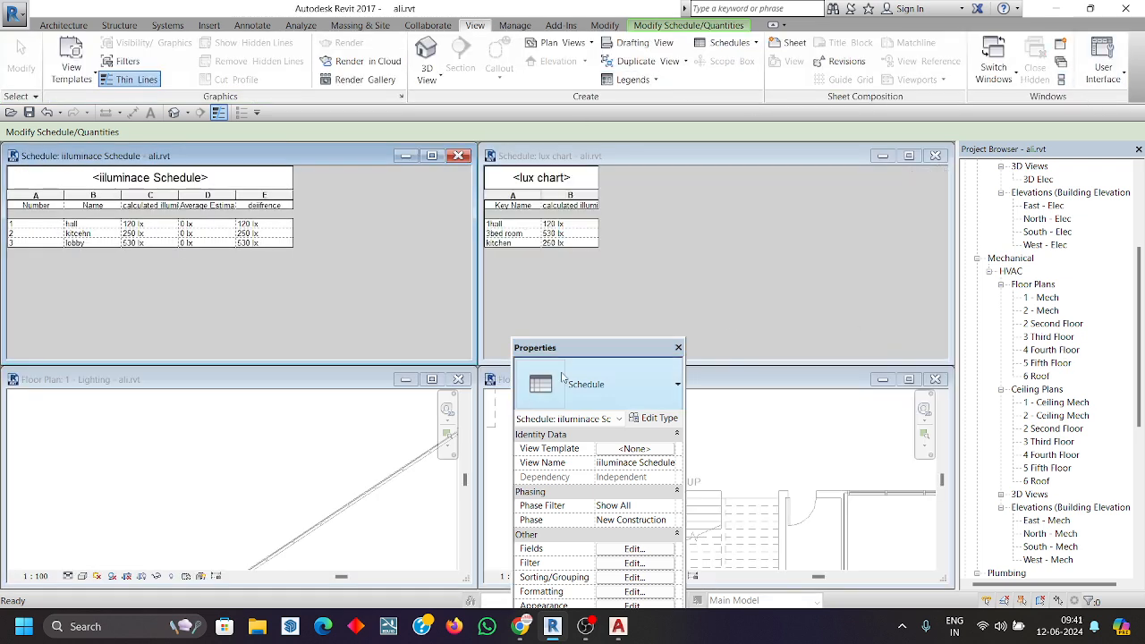
left_click_drag(573, 347, 575, 387)
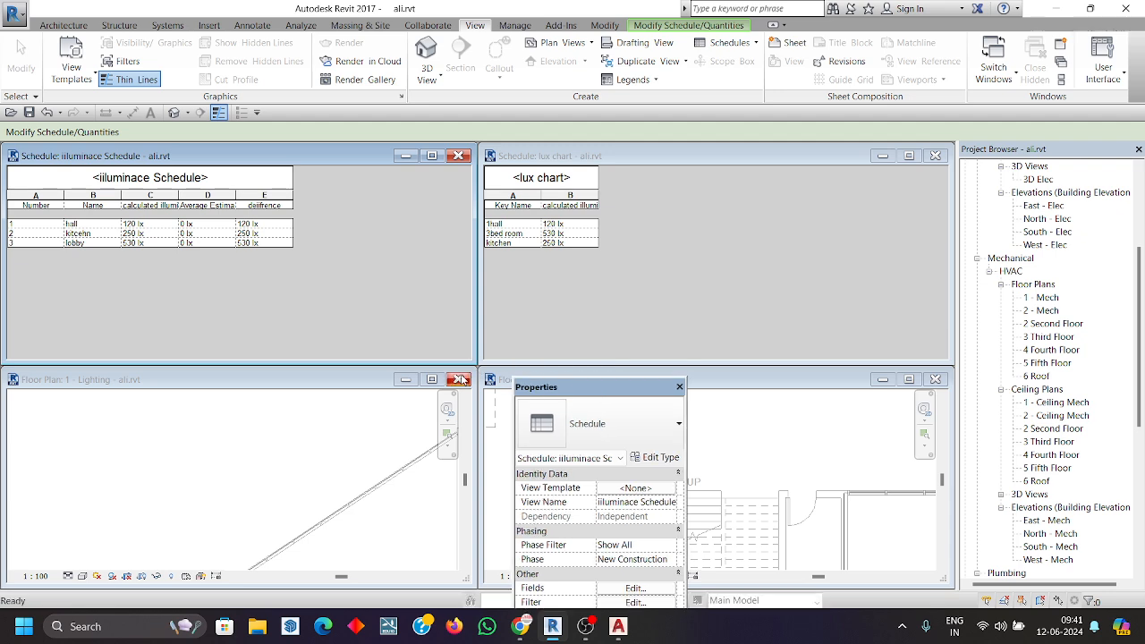
left_click(458, 380)
- Open the 1 - Ceiling Elec reflected ceiling plan, close the iiluminace Schedule window and tile the remaining views
scroll(1066, 335, "up", 4)
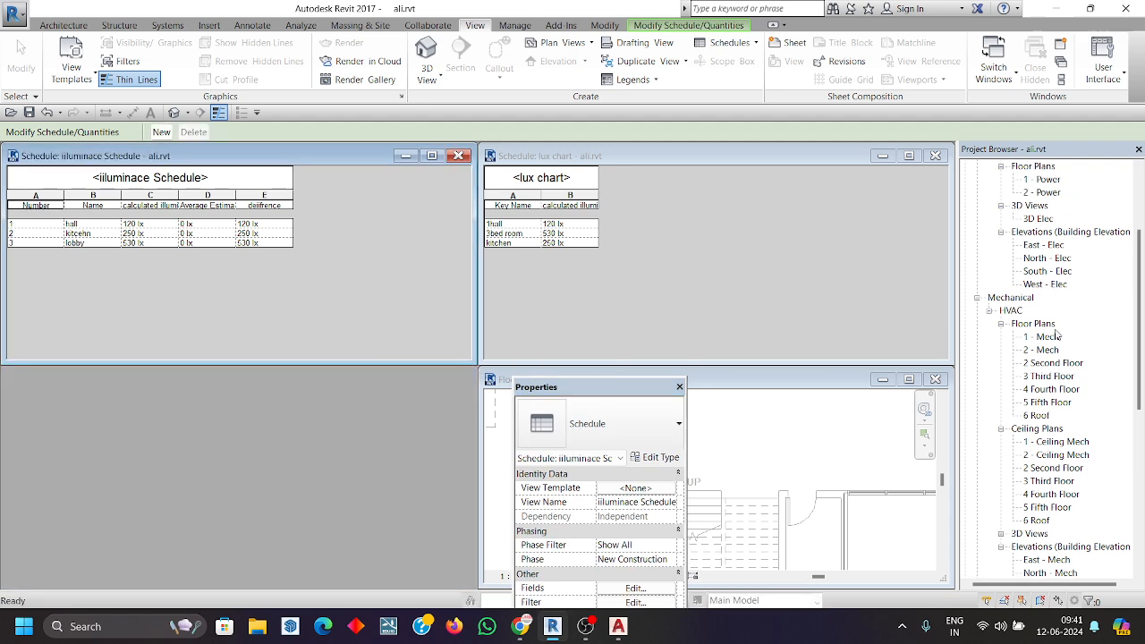
double_click(1068, 233)
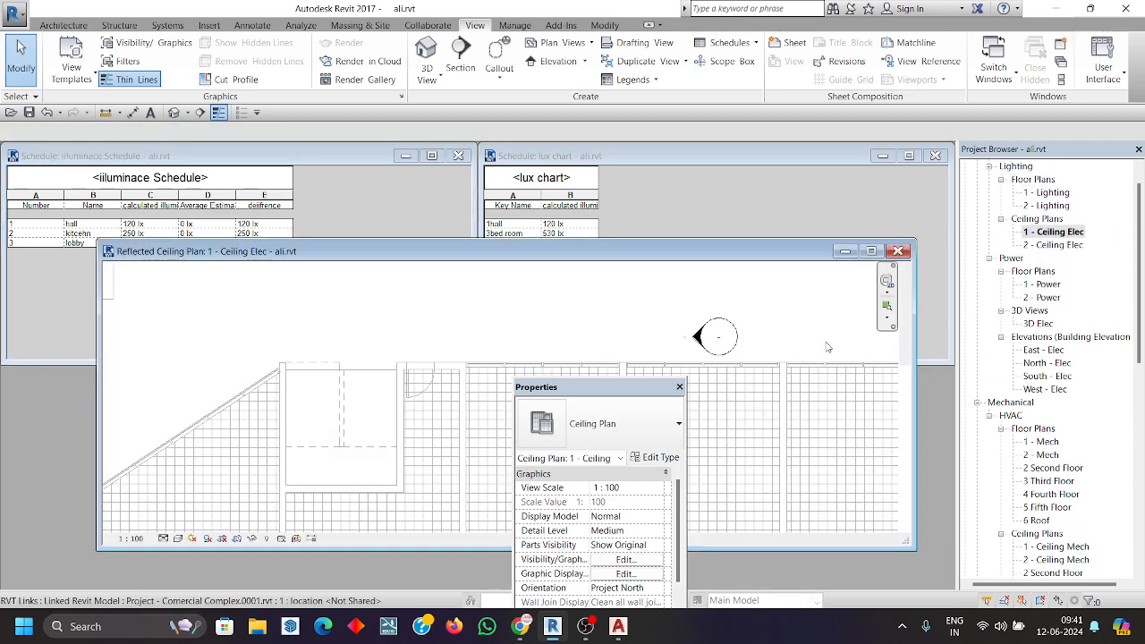
left_click(460, 155)
left_click(461, 156)
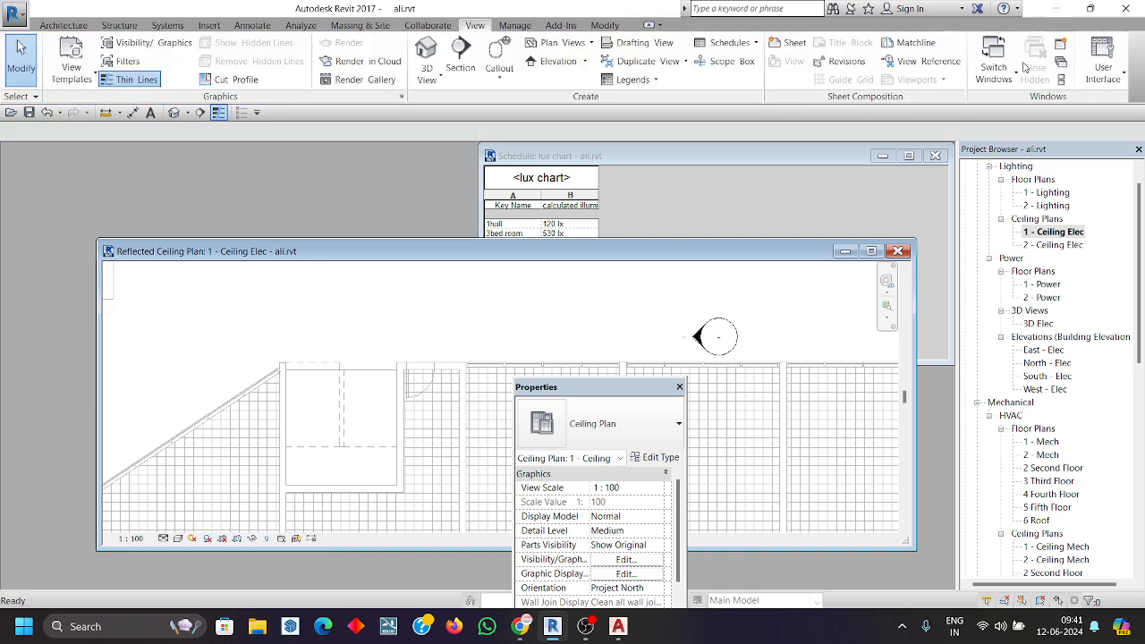
left_click(1061, 81)
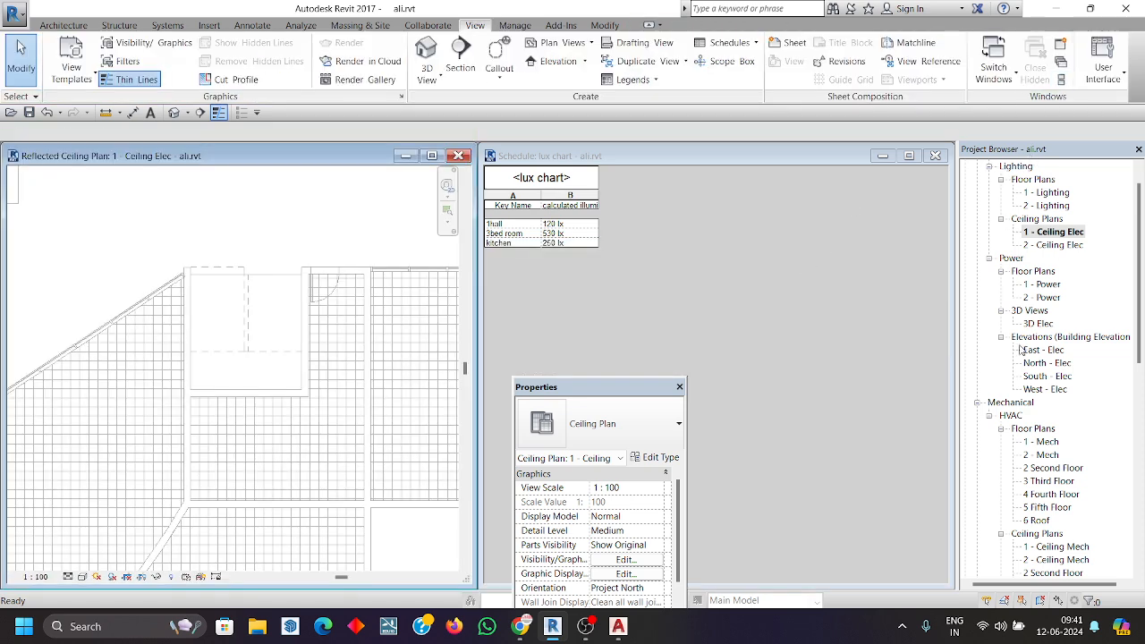
- Reopen the iiluminace Schedule, close the lux chart and tile the schedule beside the ceiling plan
scroll(1053, 461, "down", 4)
scroll(1053, 460, "down", 5)
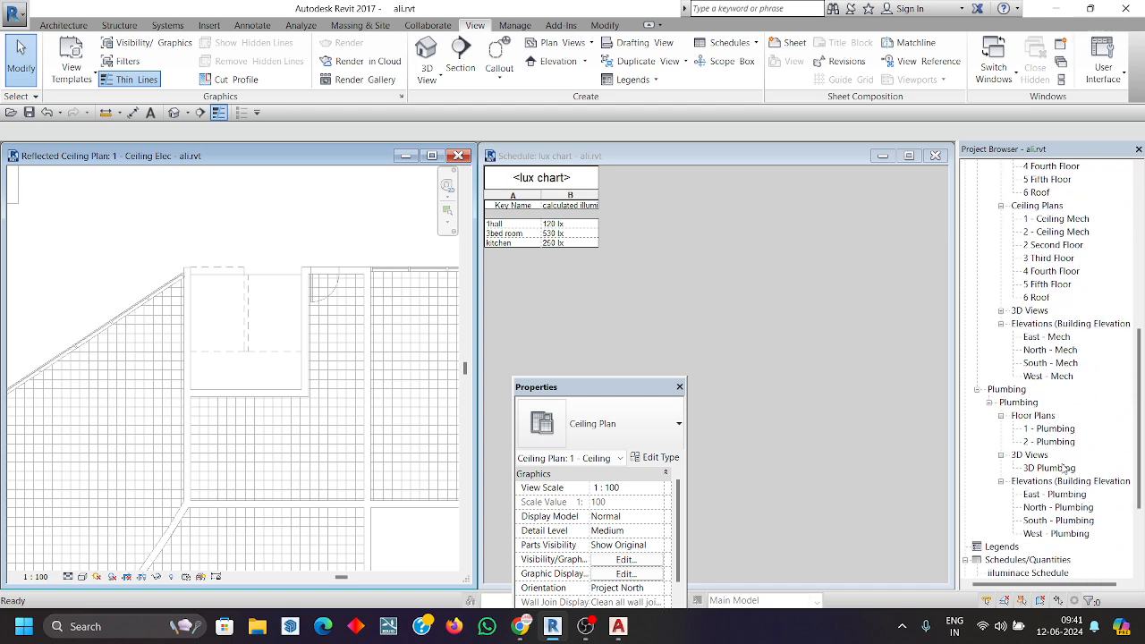
double_click(1036, 558)
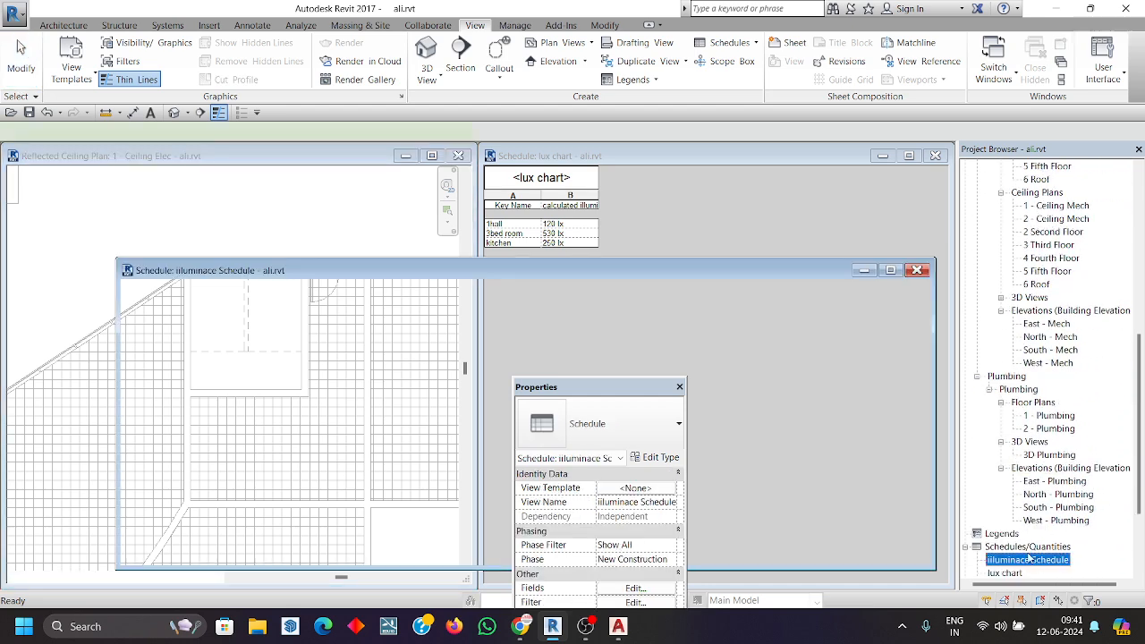
left_click(935, 155)
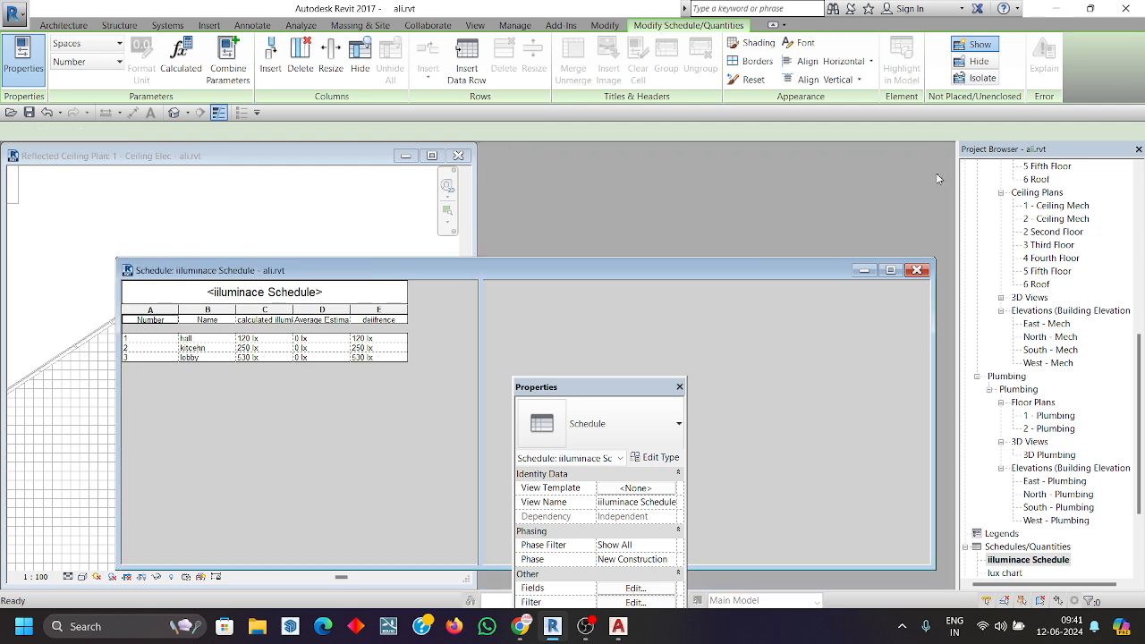
left_click(475, 25)
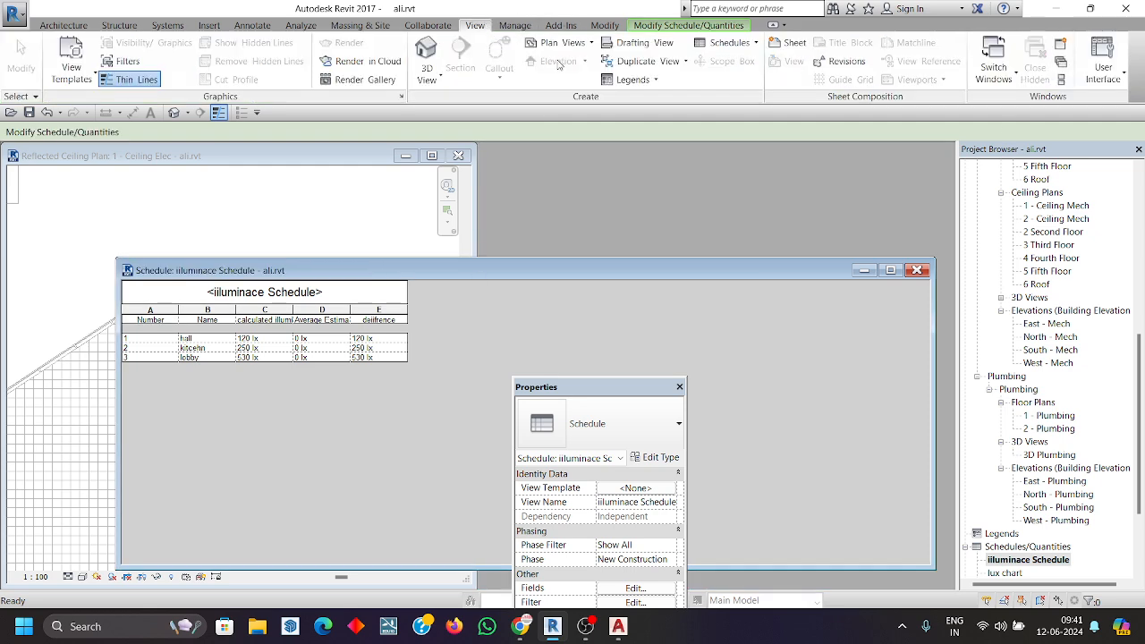
left_click(1058, 80)
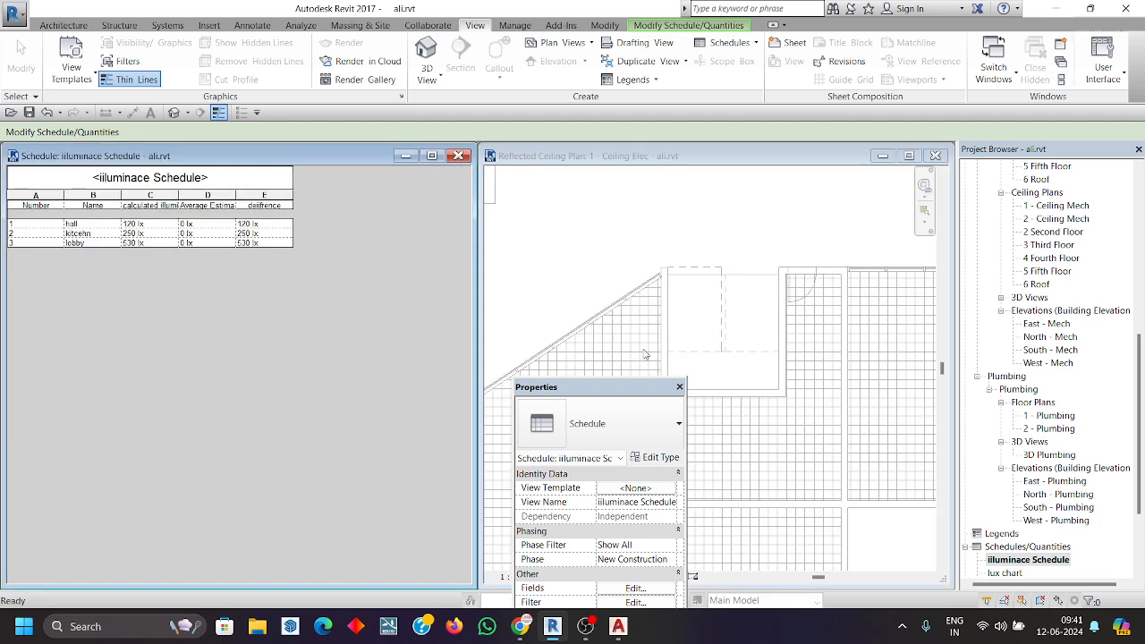
- Locate the hall, kitchen and lobby spaces in the ceiling plan by selecting their names in the schedule
scroll(780, 319, "down", 2)
left_click(677, 248)
middle_click_drag(803, 355, 698, 267)
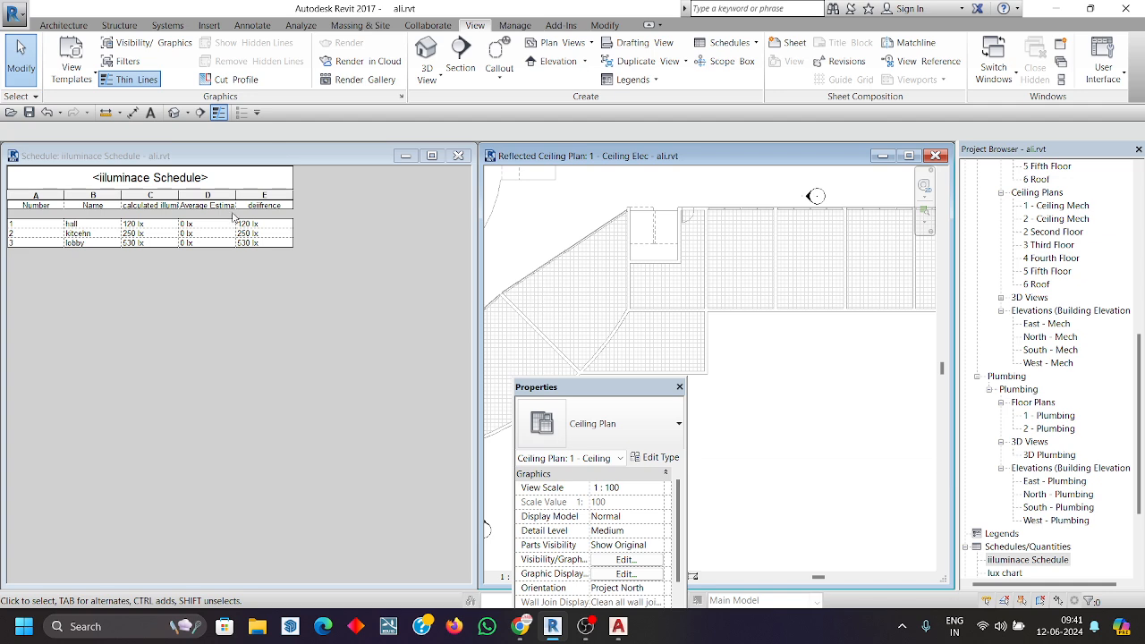
left_click(107, 223)
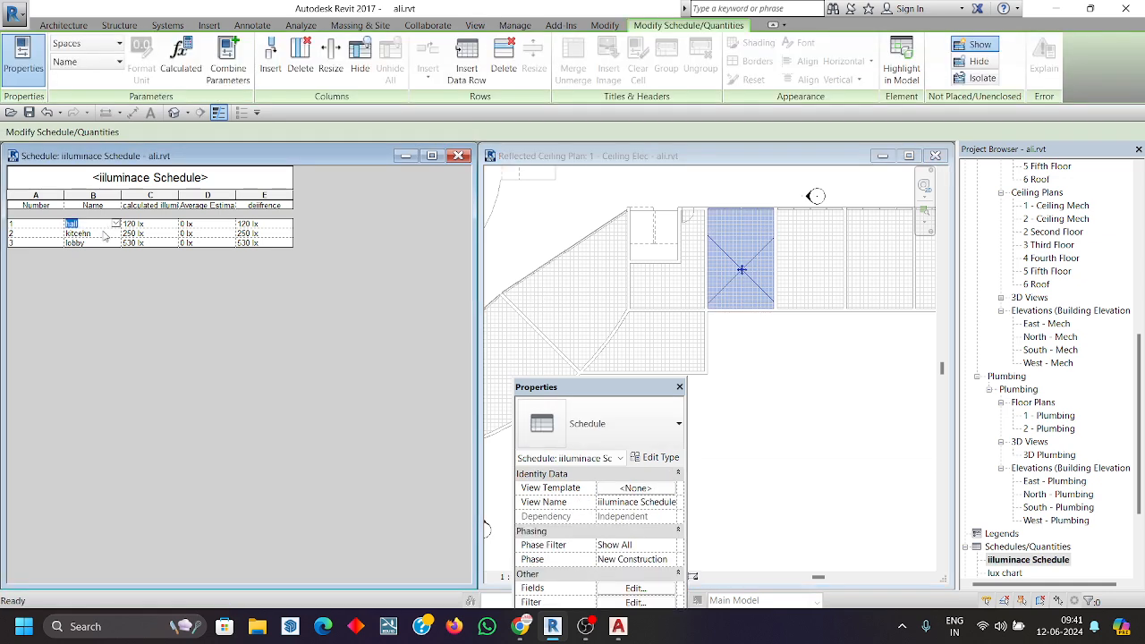
left_click(105, 234)
left_click(104, 242)
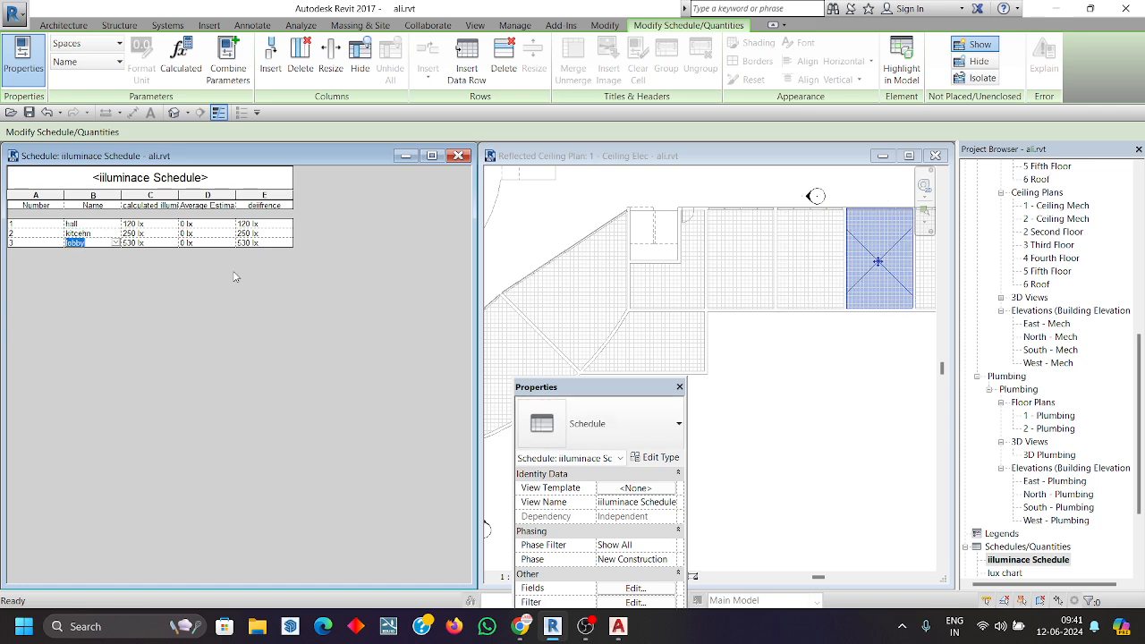
left_click(766, 351)
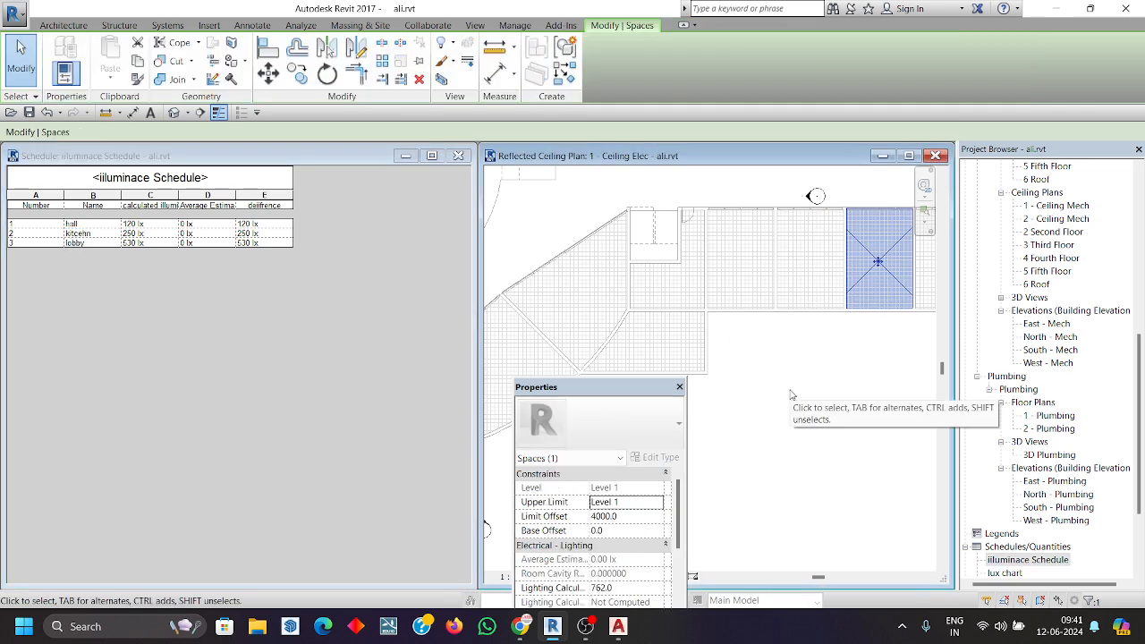
left_click(775, 375)
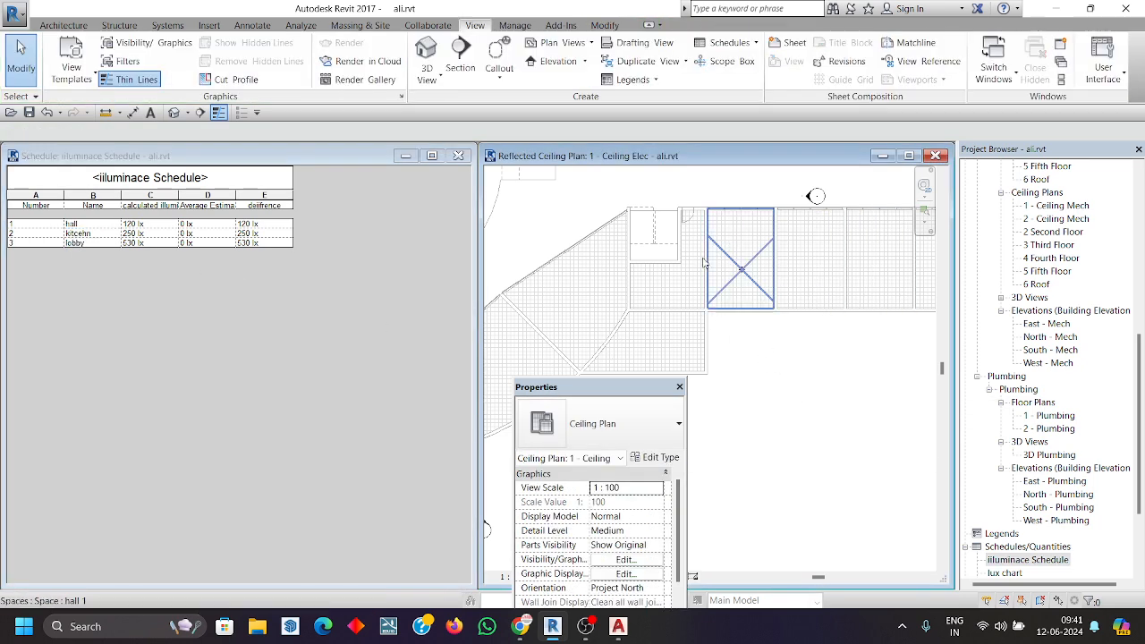
left_click(98, 224)
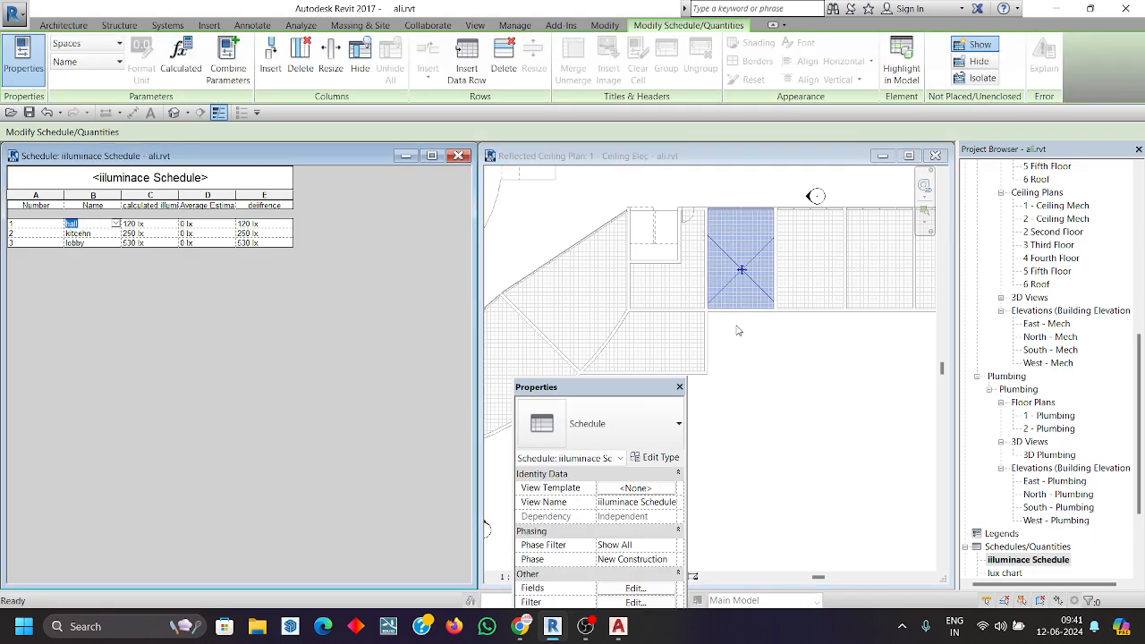
left_click(751, 351)
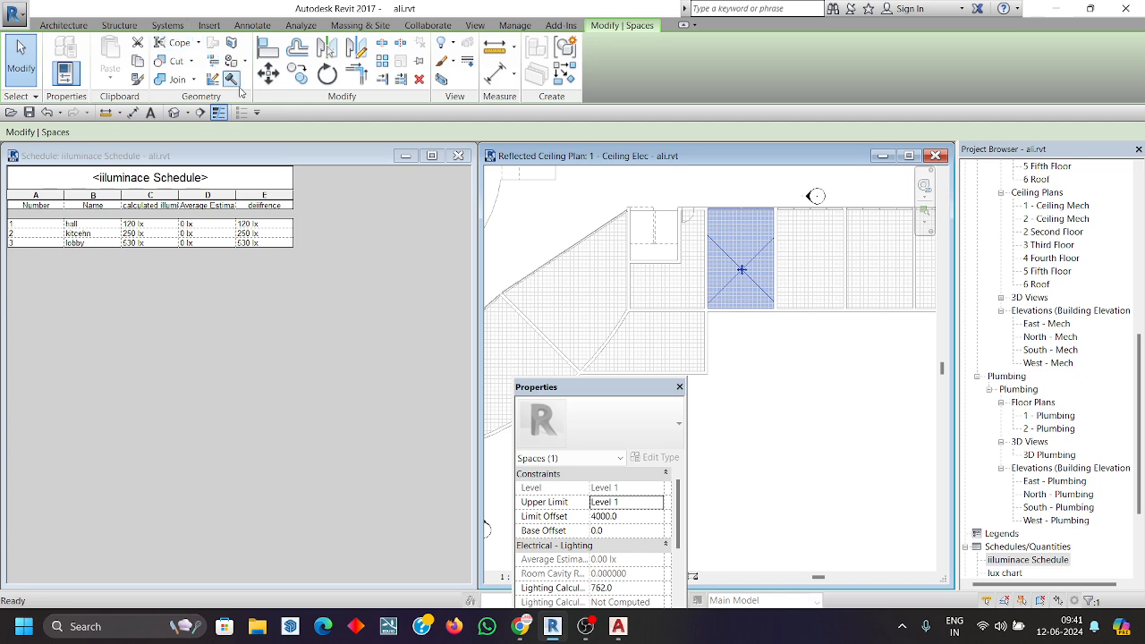
left_click(874, 379)
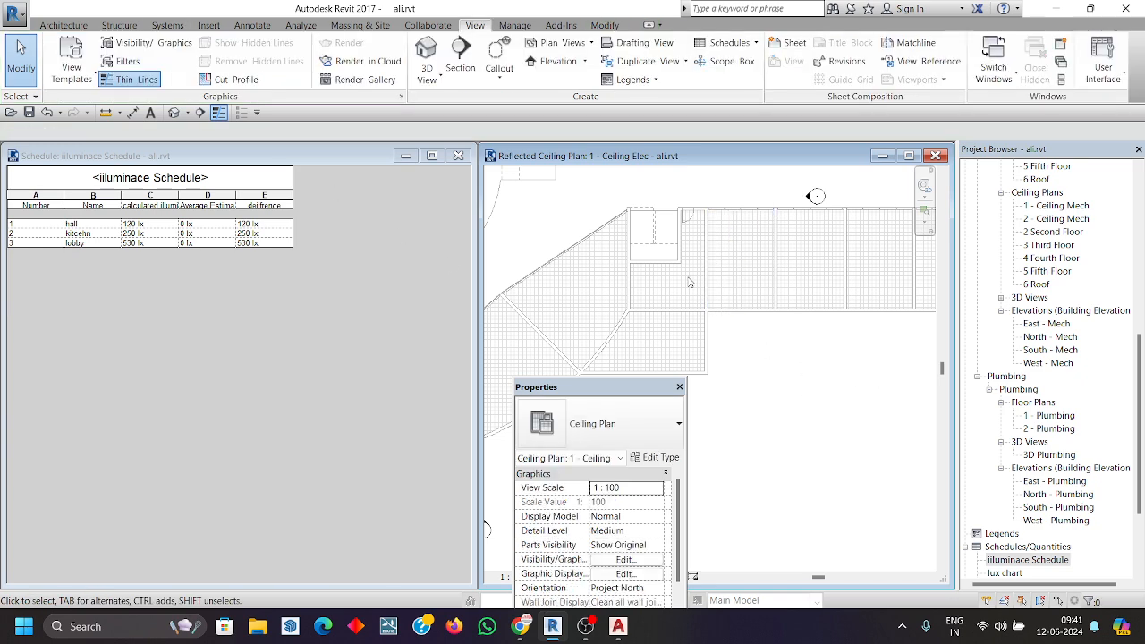
- Start placing a lighting fixture and duplicate the 300x1200 - 120 plain recessed type as "230v tube light"
left_click(168, 25)
left_click(1001, 63)
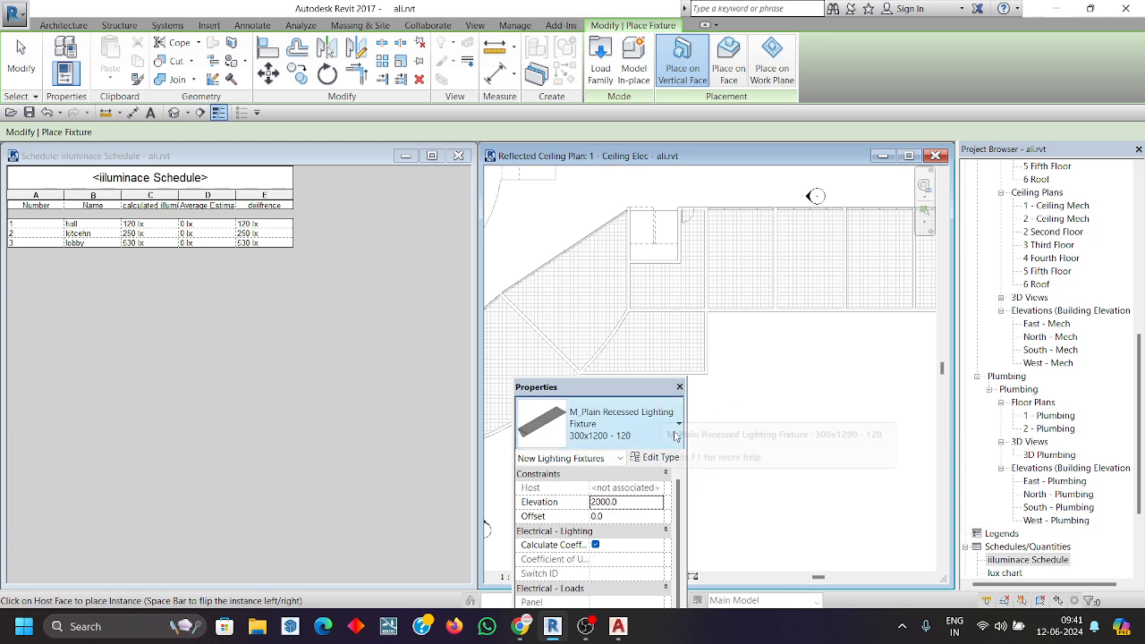
left_click(659, 457)
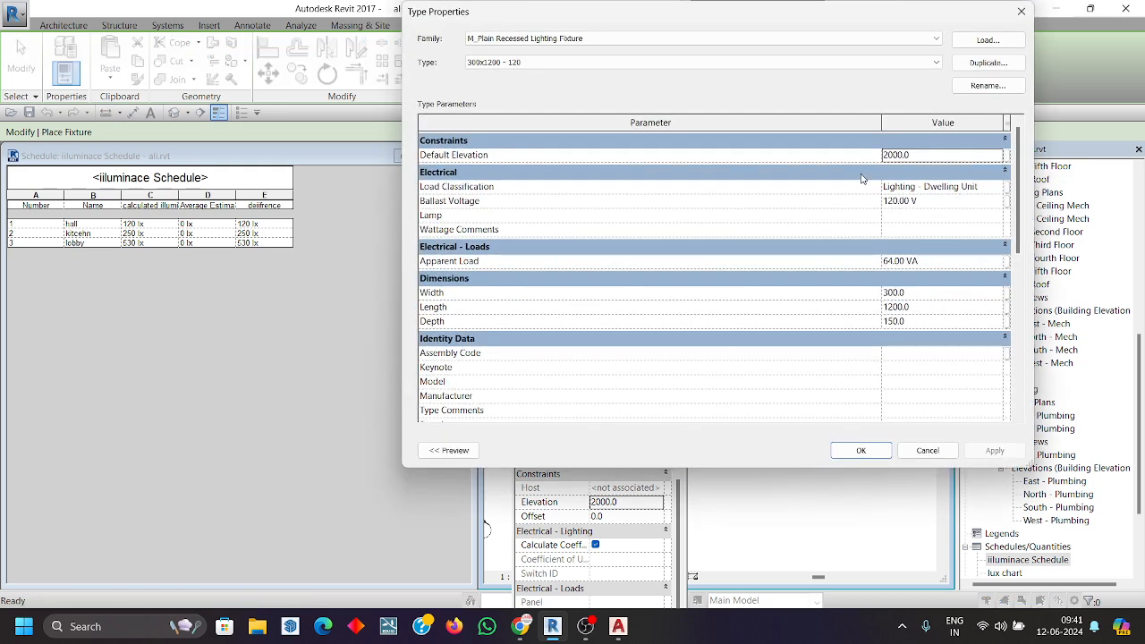
left_click(990, 65)
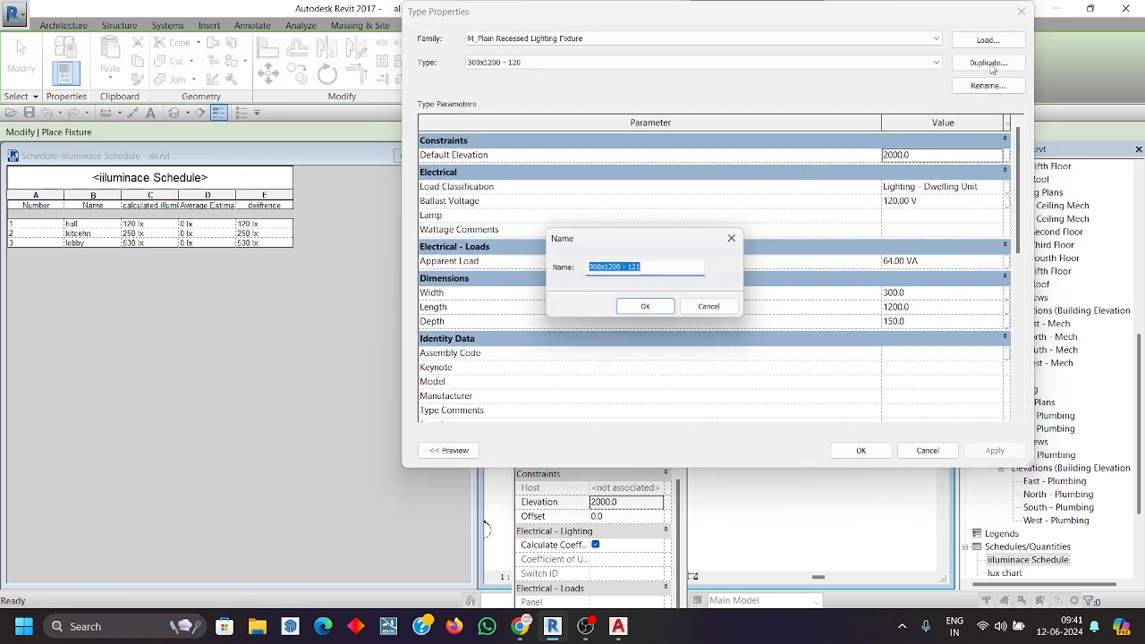
left_click_drag(655, 264, 585, 261)
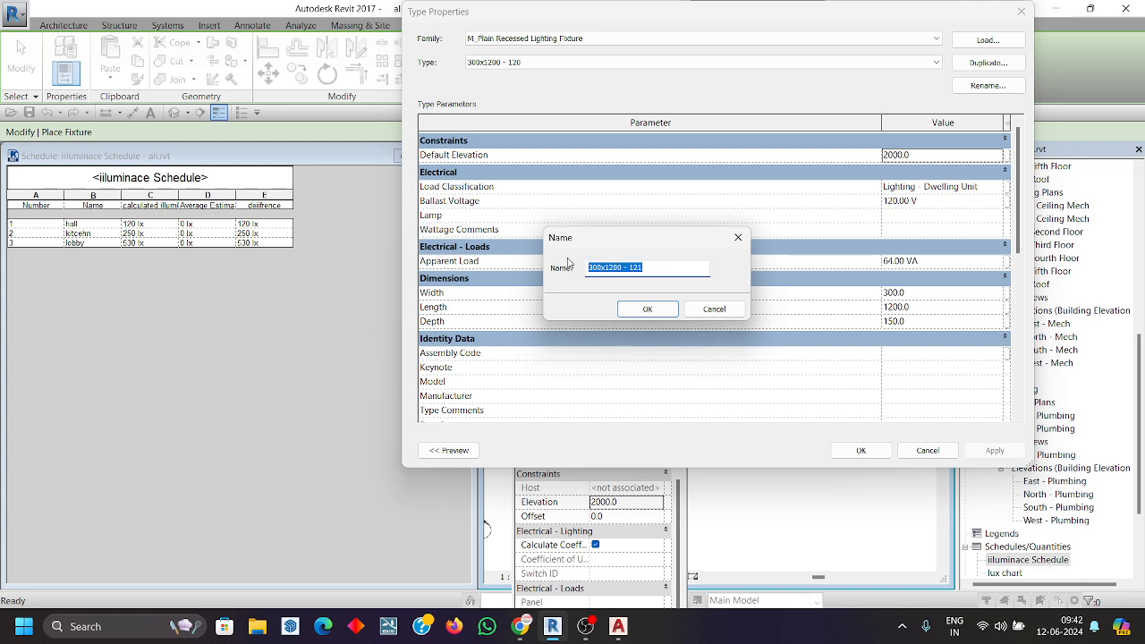
type("230v tube l")
key("shift+Left")
key("shift+Left")
key("shift+Left")
key("shift+Left")
key("shift+Left")
key("shift+Left")
key("shift+Left")
key("shift+Left")
left_click(656, 268)
type("ght")
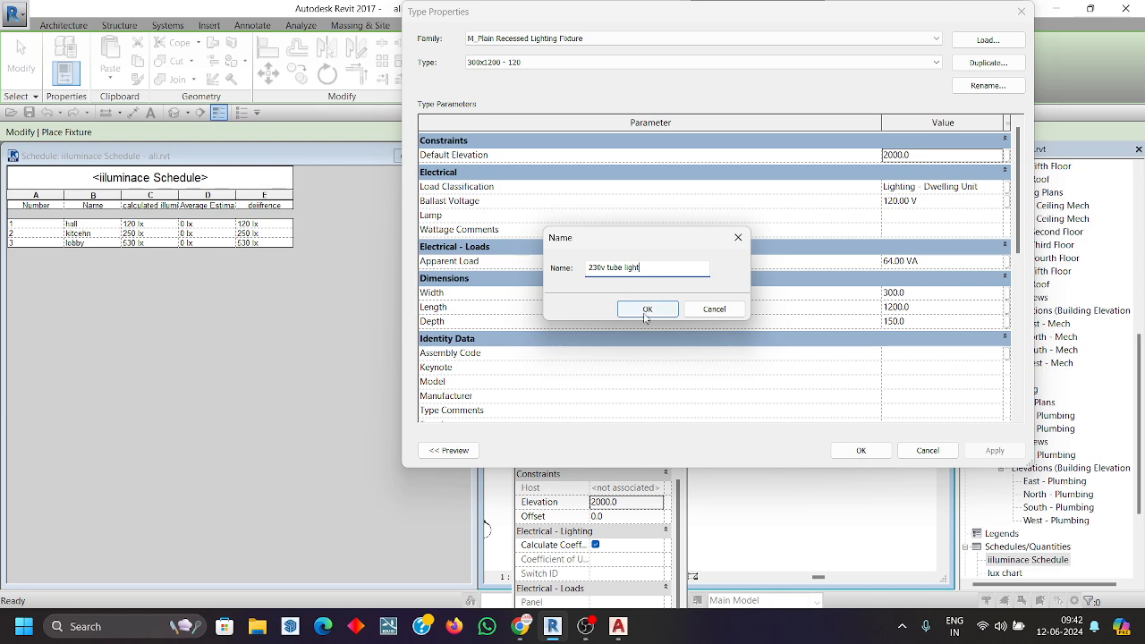
left_click(647, 309)
- Set the new fixture type's ballast voltage to 230 V and apply the type properties
left_click(940, 201)
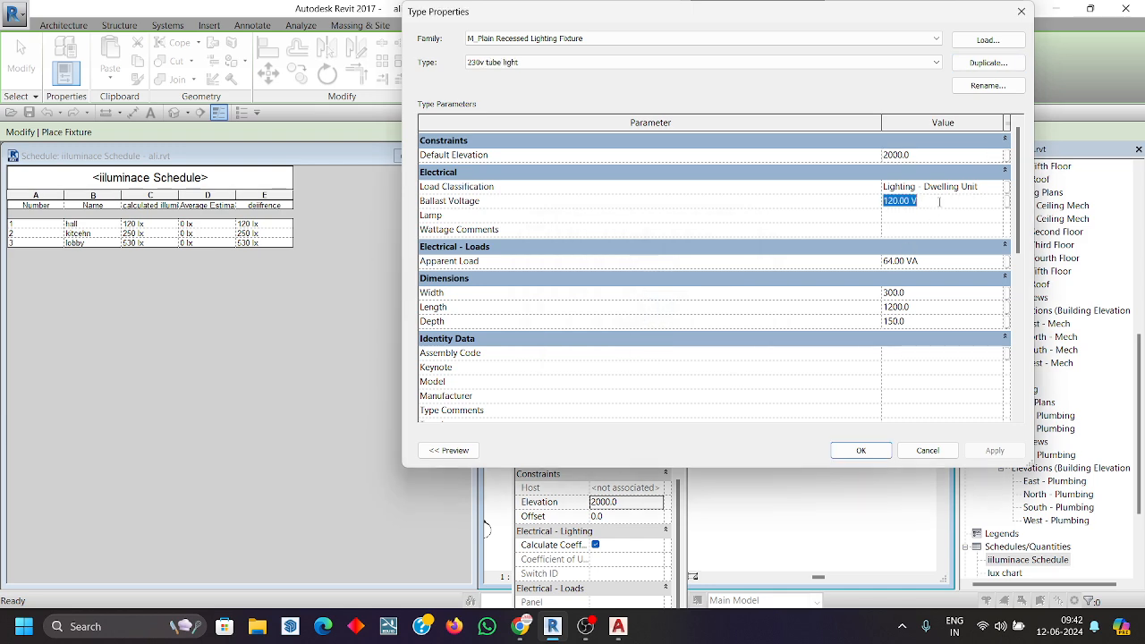
type("230")
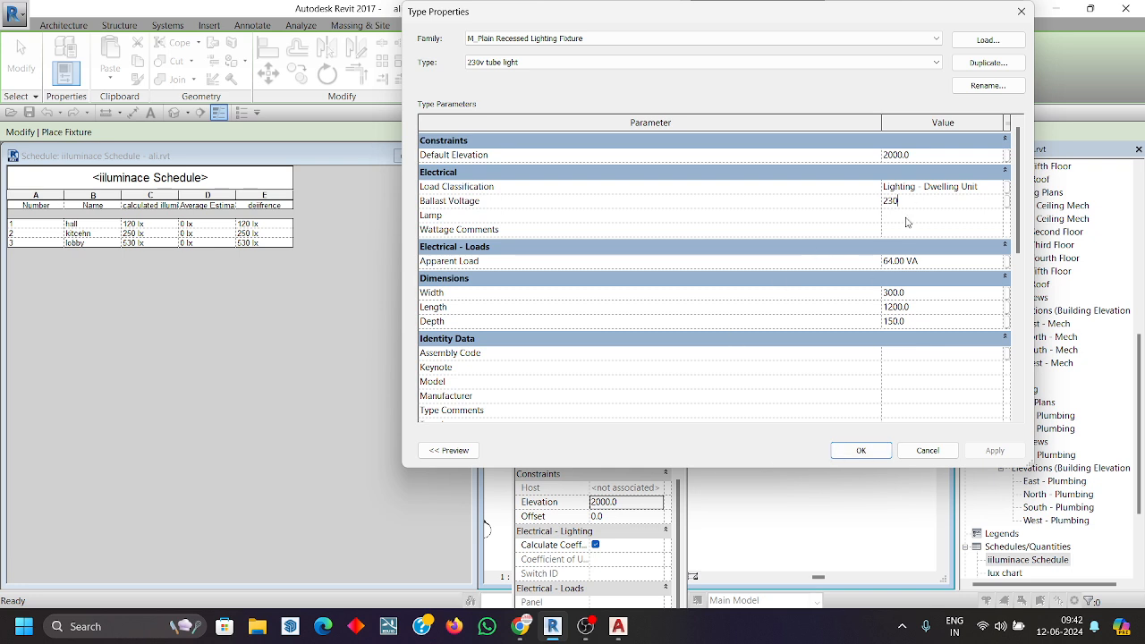
left_click(862, 451)
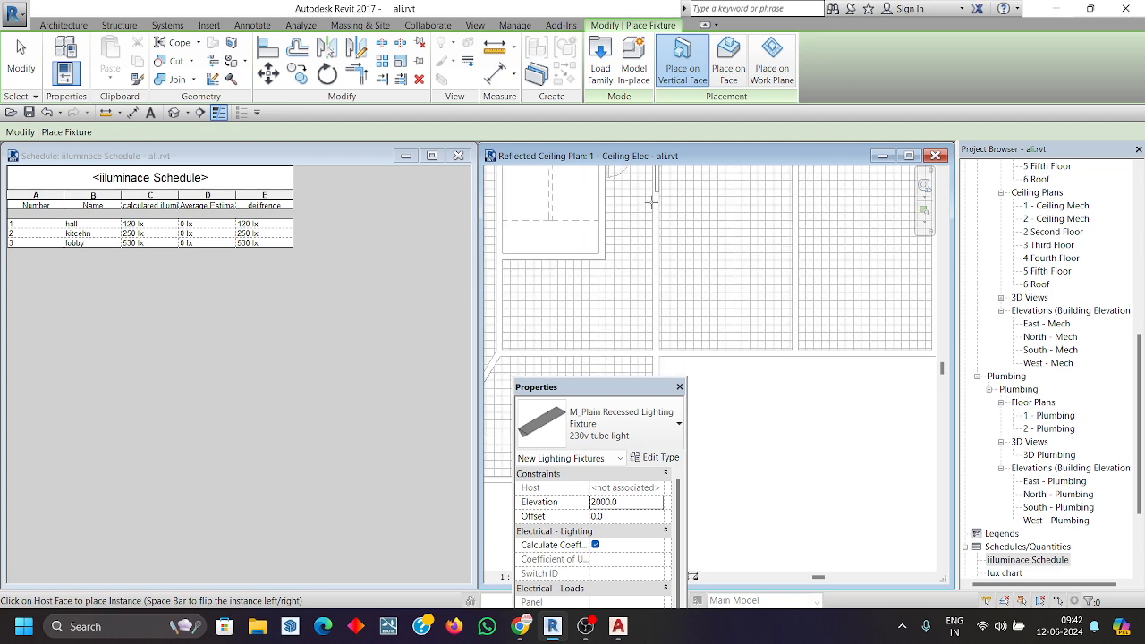
- Place four 230v tube light fixtures on the ceiling face of the hall, one near each corner
left_click(725, 61)
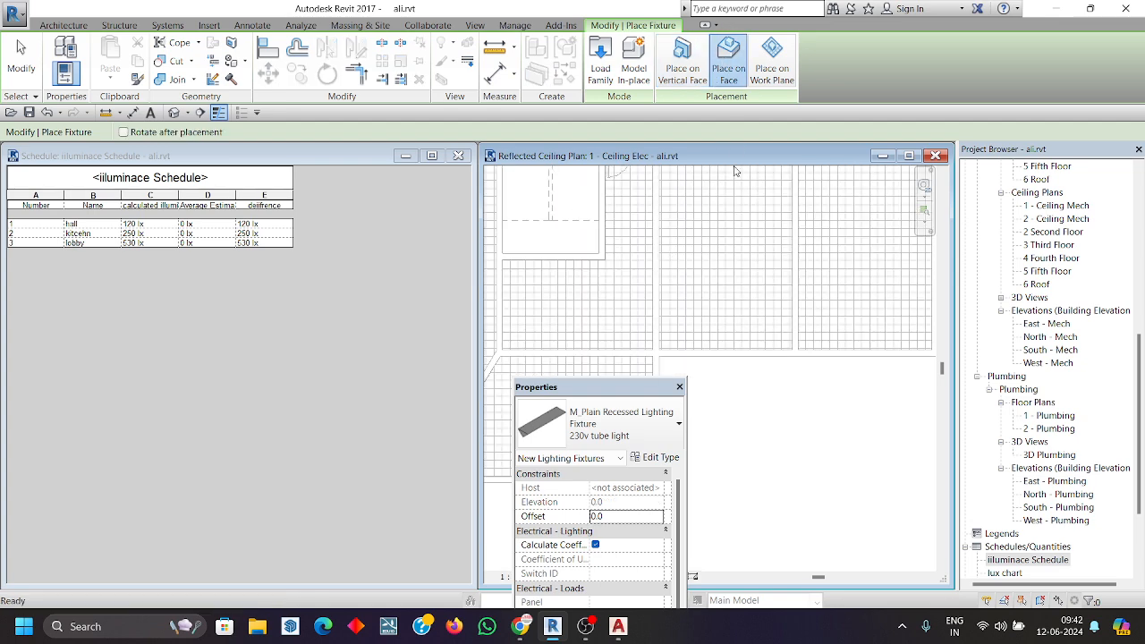
middle_click_drag(718, 260, 695, 318)
left_click(690, 254)
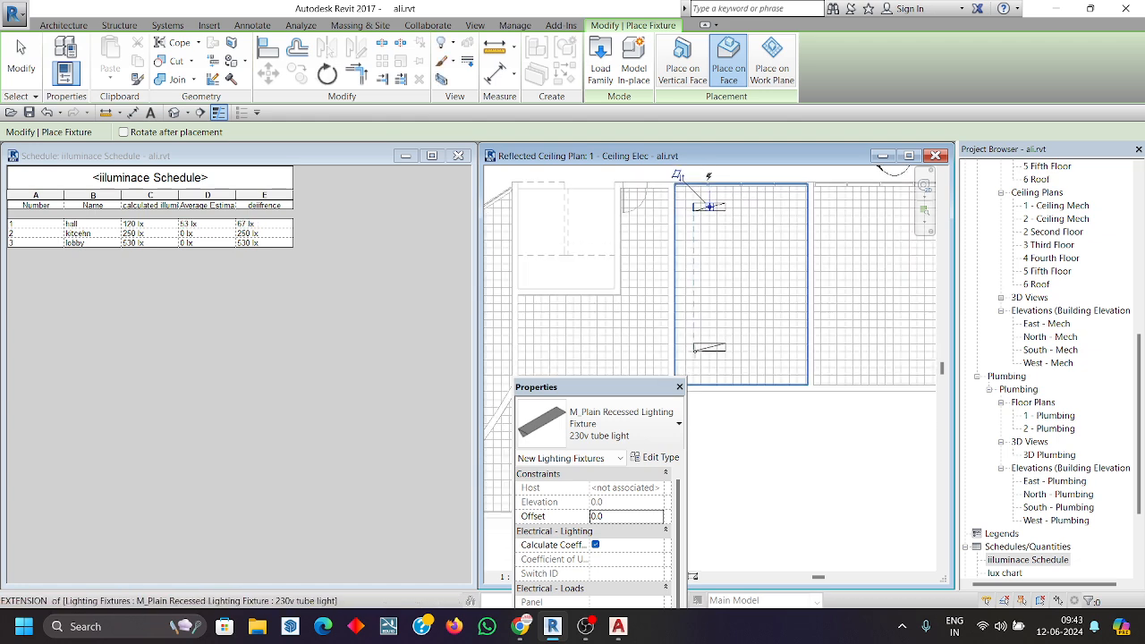
left_click(695, 354)
left_click(775, 208)
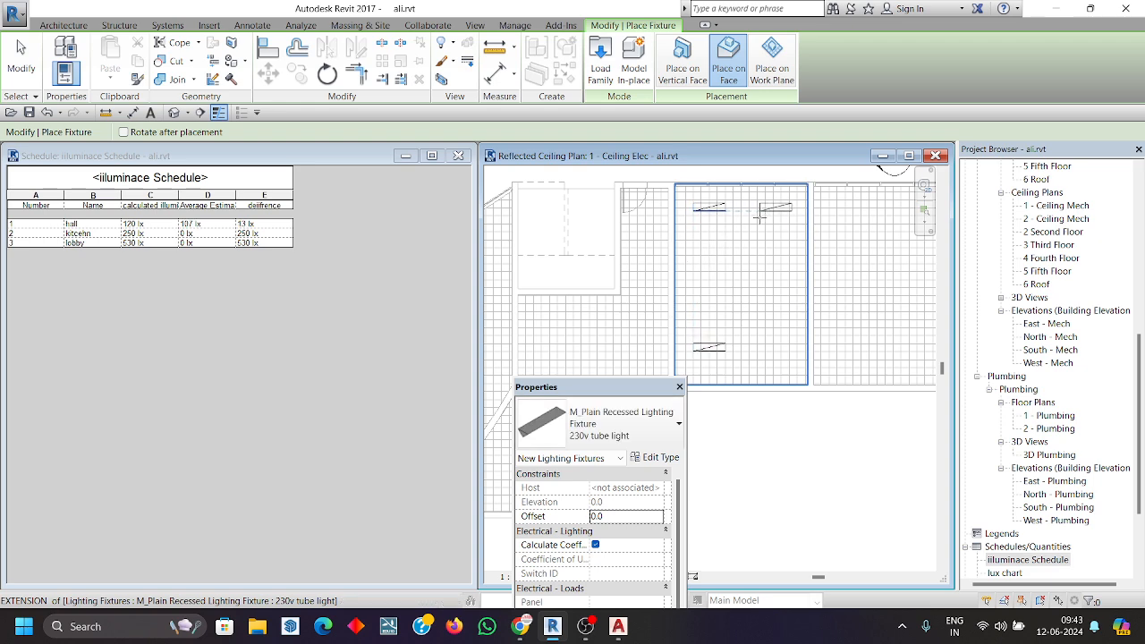
left_click(777, 347)
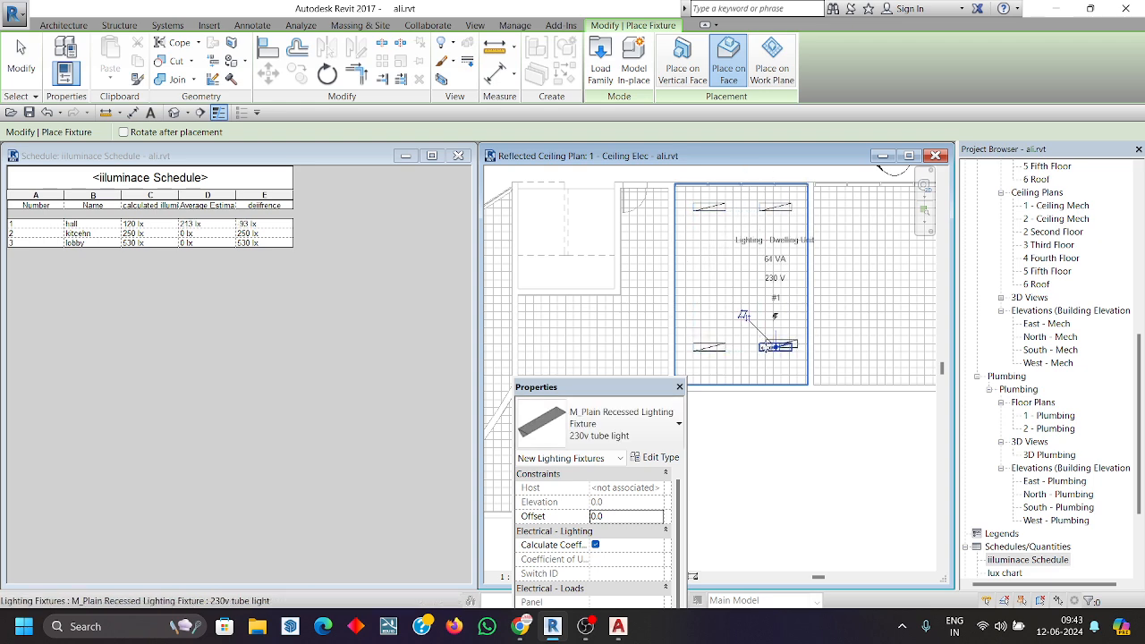
key("Escape")
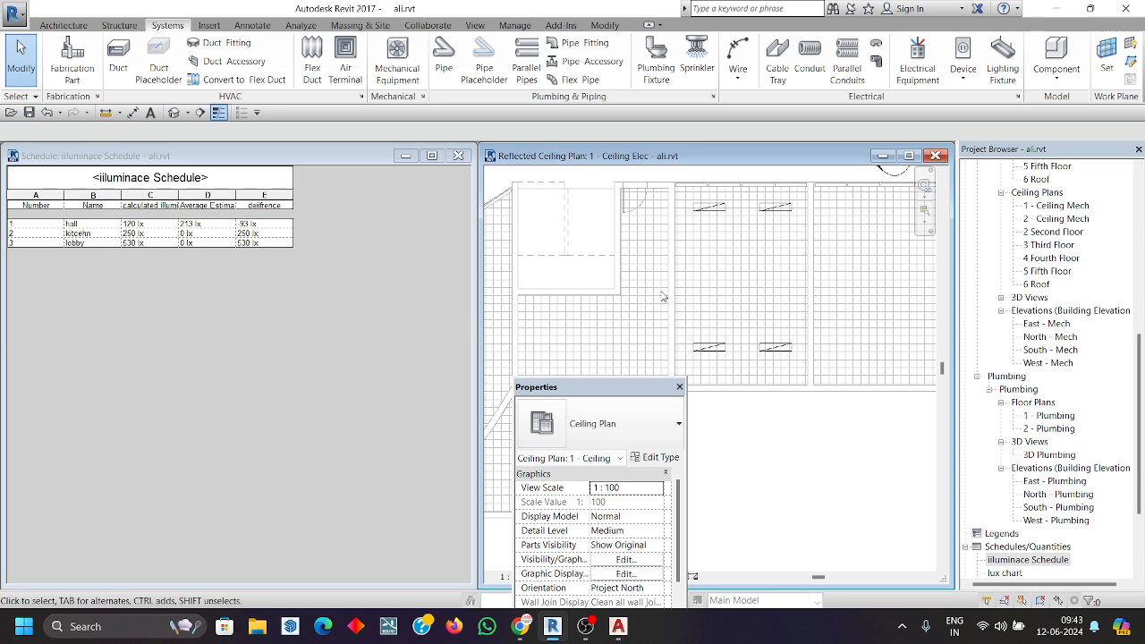
- Open the type properties of the hall's lower-left 230v tube light and review its parameters through to the photometrics
left_click(714, 347)
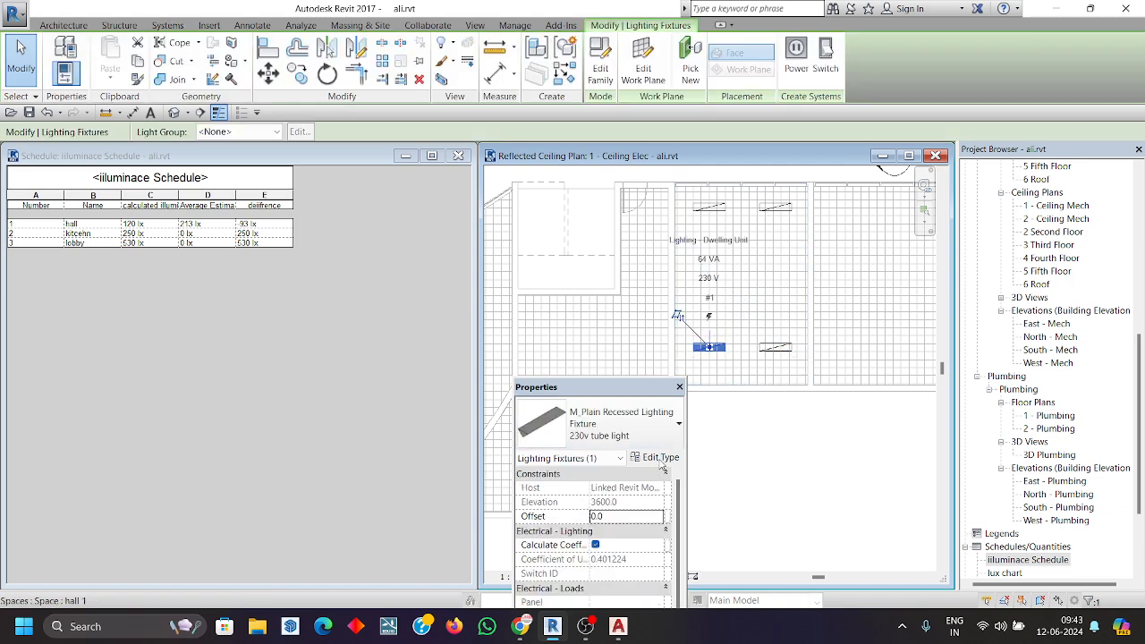
left_click(658, 458)
scroll(890, 291, "down", 3)
scroll(903, 289, "up", 2)
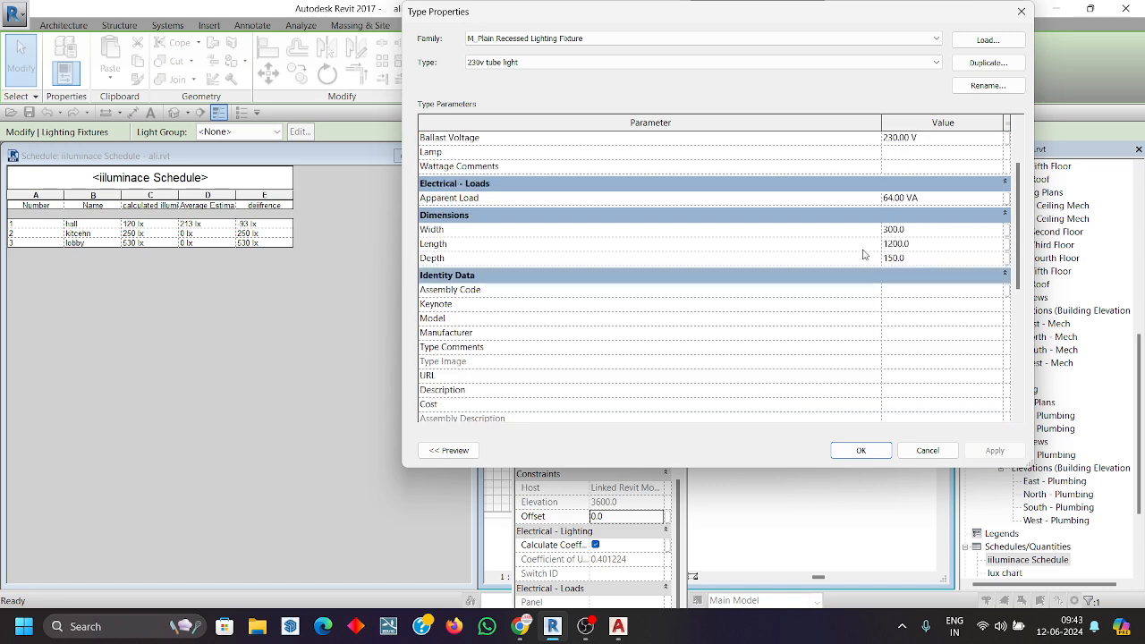
scroll(870, 286, "up", 2)
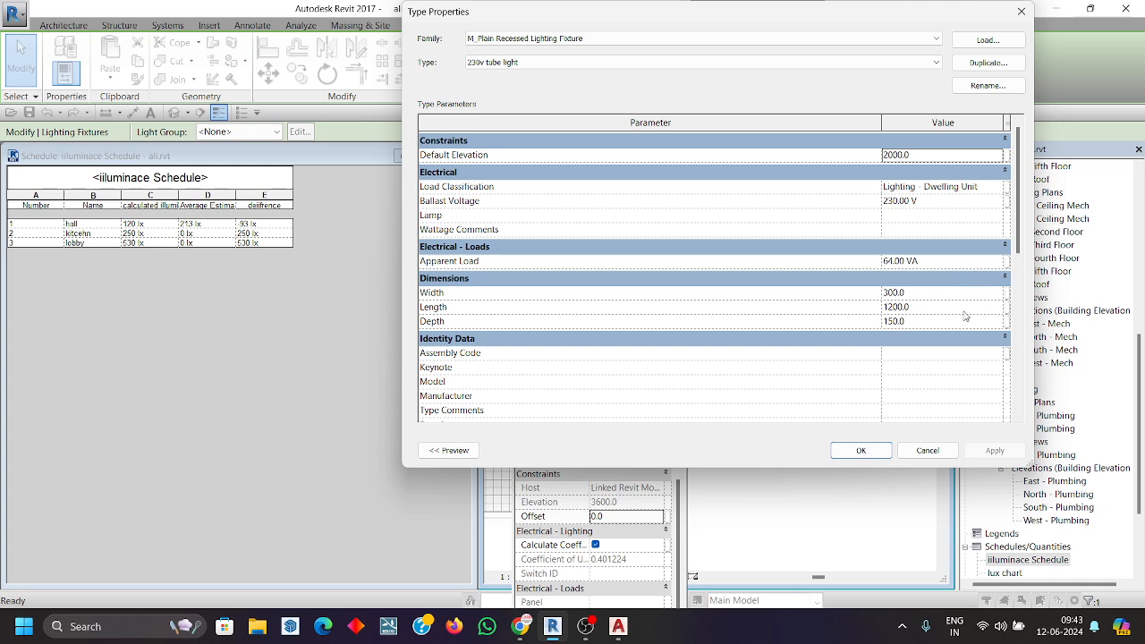
scroll(952, 325, "down", 1)
scroll(952, 325, "down", 9)
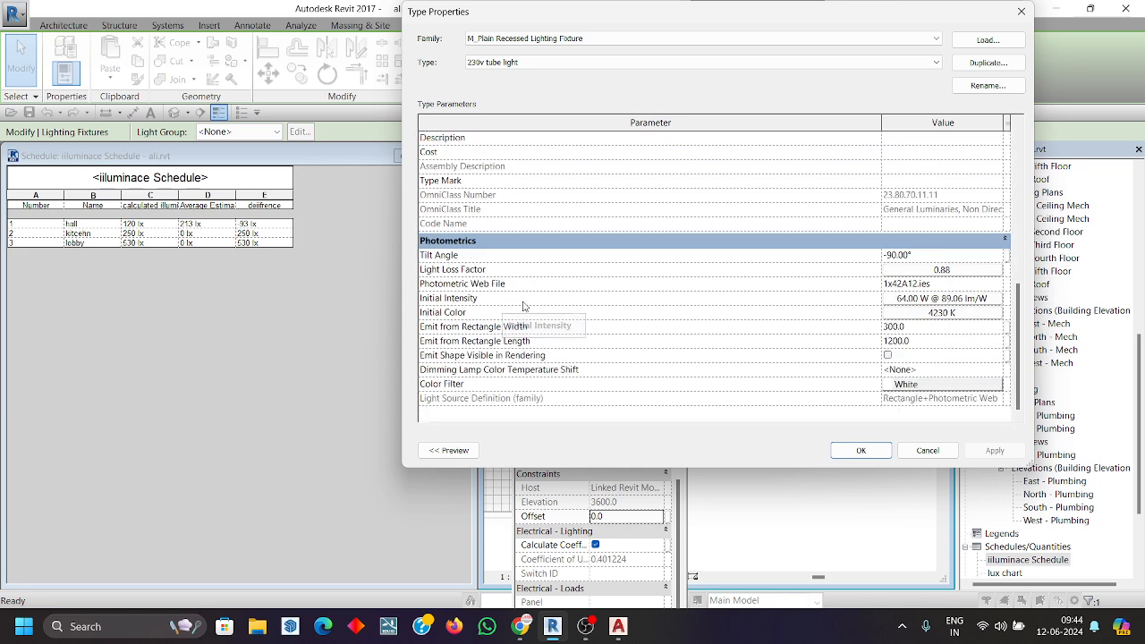
- Define the tube light type's initial intensity by illuminance and set it to 30 lx
left_click(973, 298)
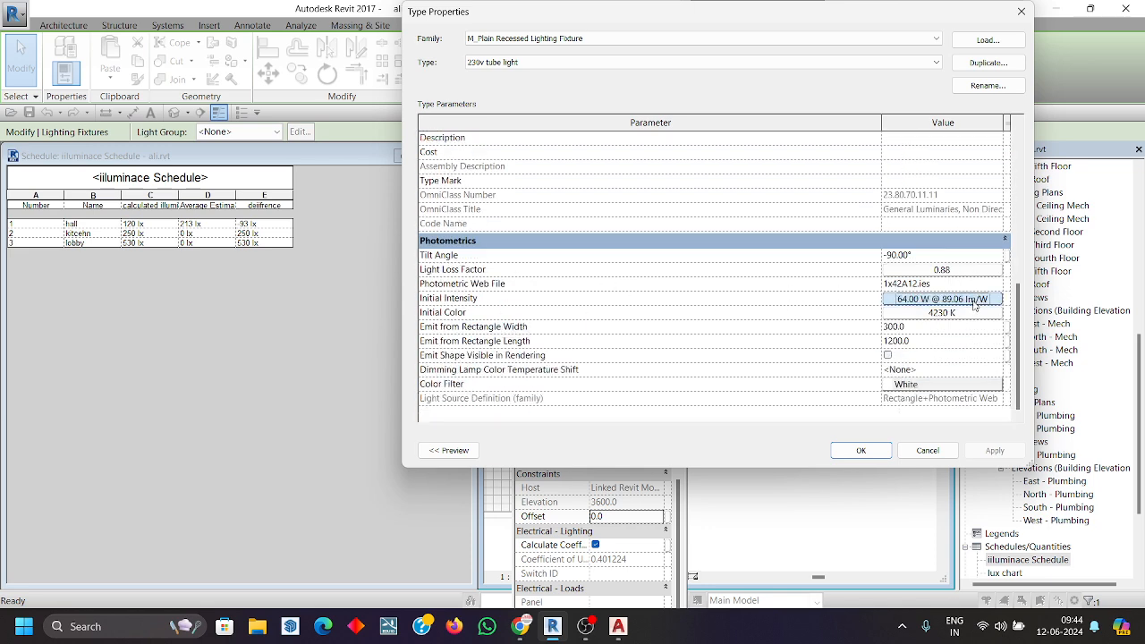
left_click(996, 298)
left_click(626, 266)
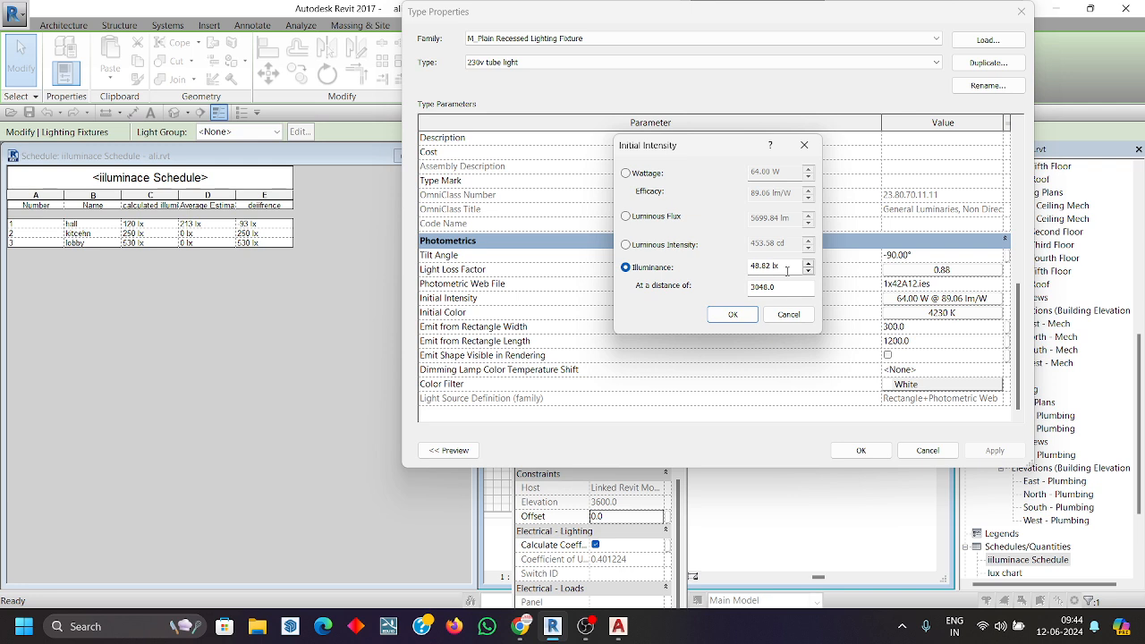
left_click_drag(790, 270, 751, 263)
type("30")
left_click(755, 315)
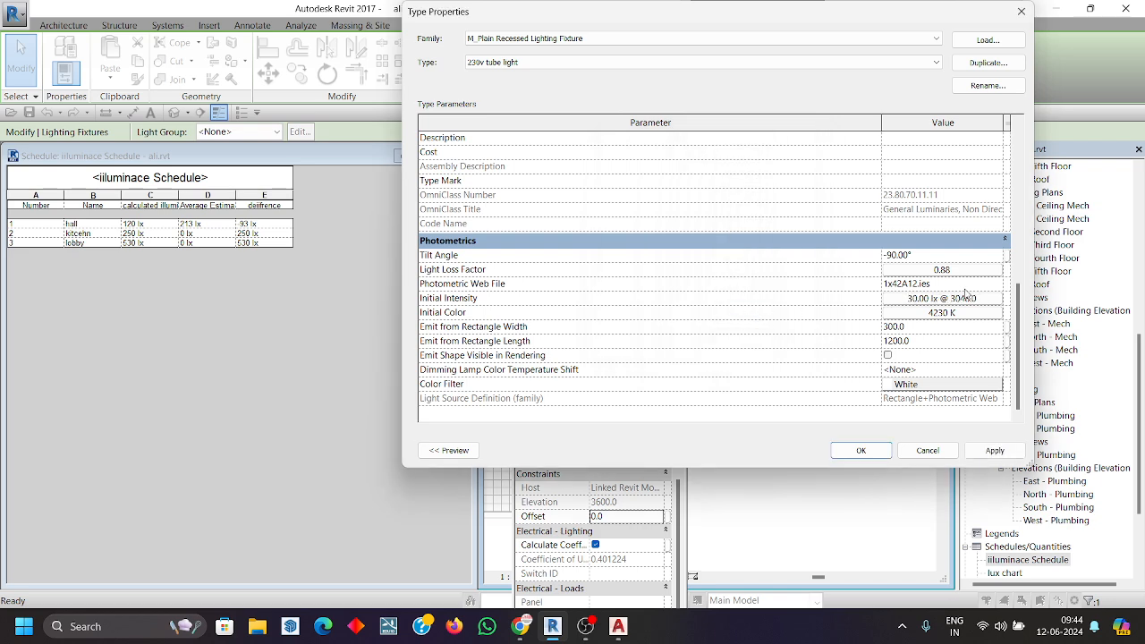
- Switch the initial intensity back to wattage and set it to 64 W
left_click(967, 298)
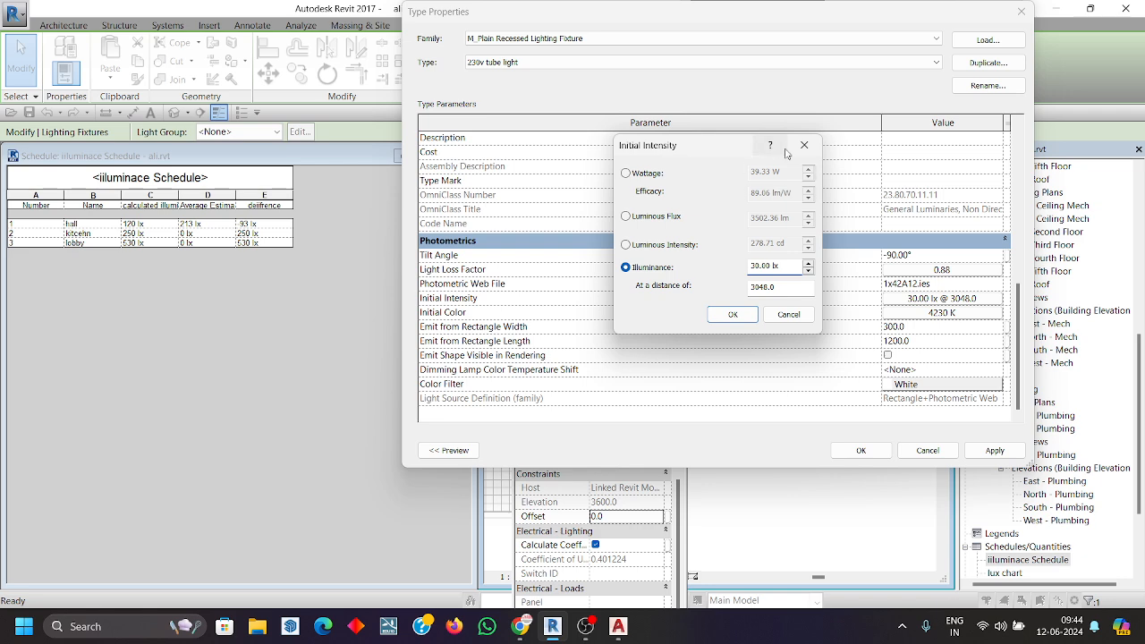
left_click_drag(793, 286, 751, 285)
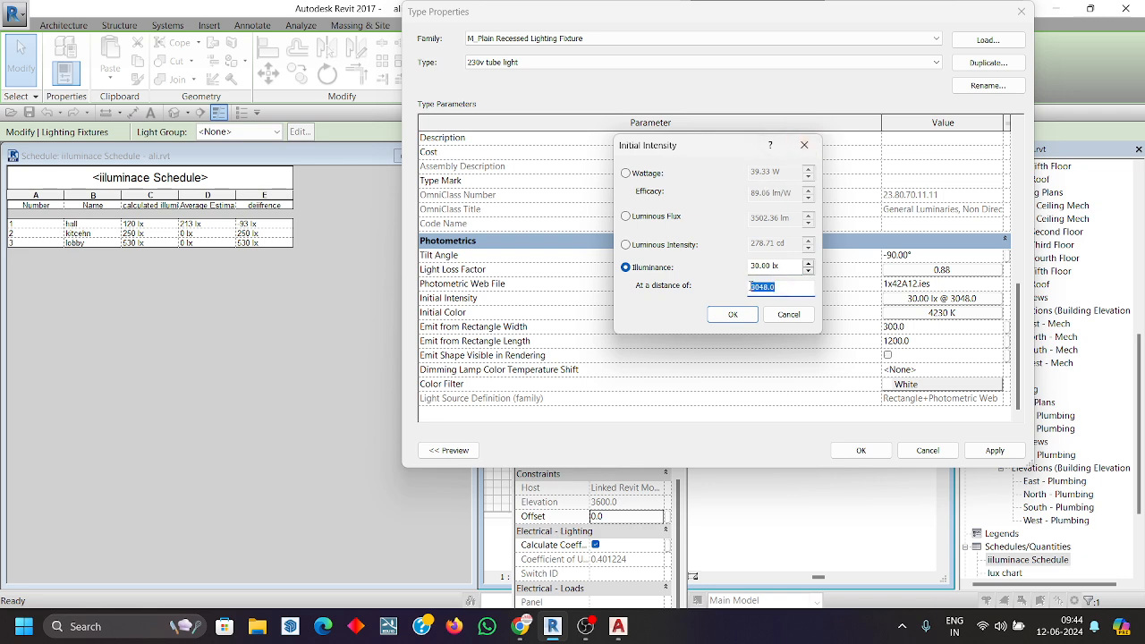
left_click(775, 268)
left_click(627, 173)
left_click_drag(786, 174, 731, 186)
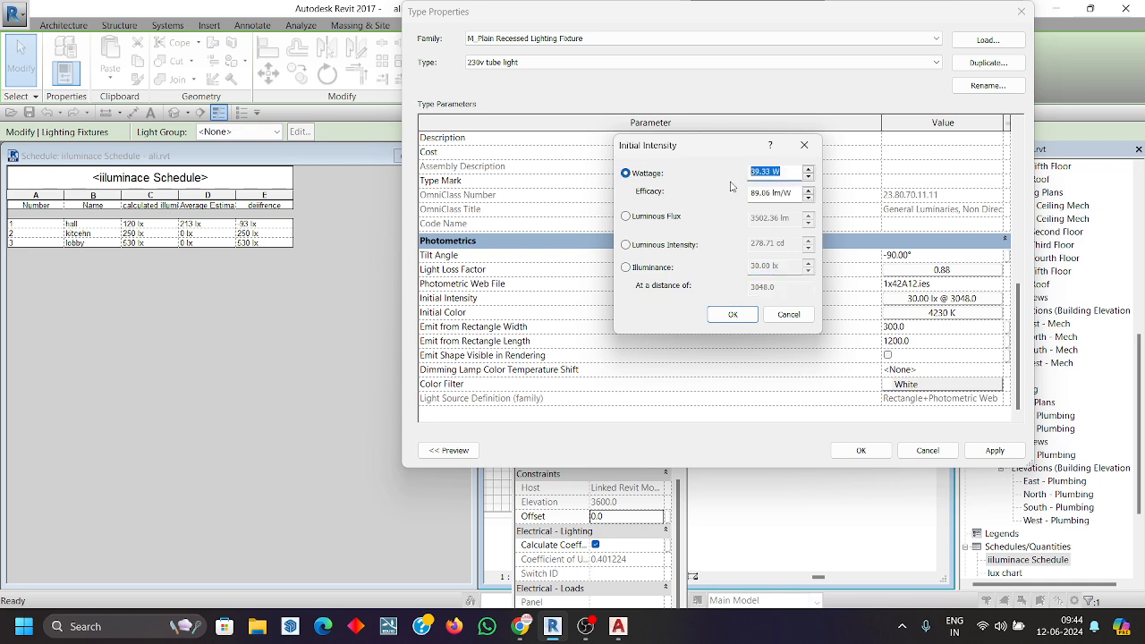
type("64")
left_click(733, 317)
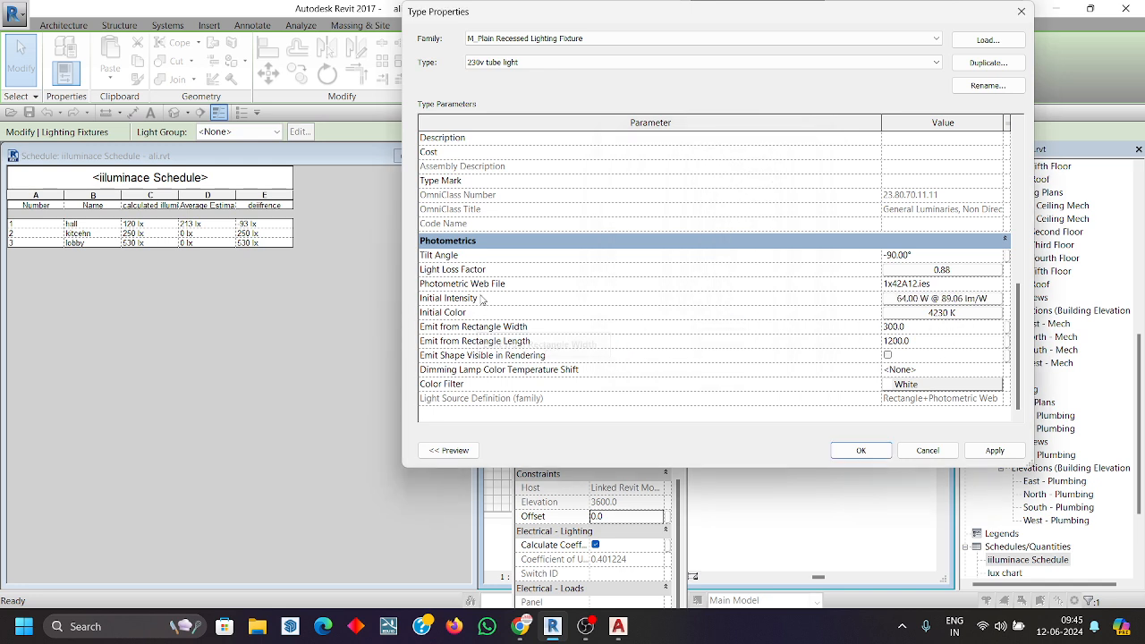
- Switch the light loss factor to the Simple method, set it to 0.64 and apply it to the type
left_click(945, 271)
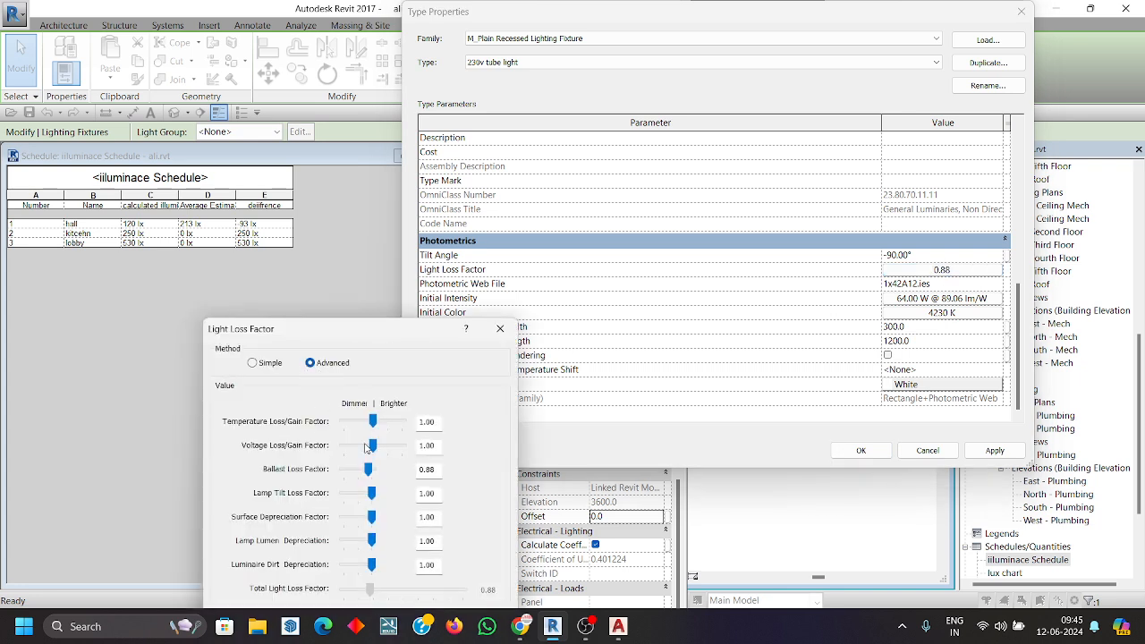
left_click(254, 364)
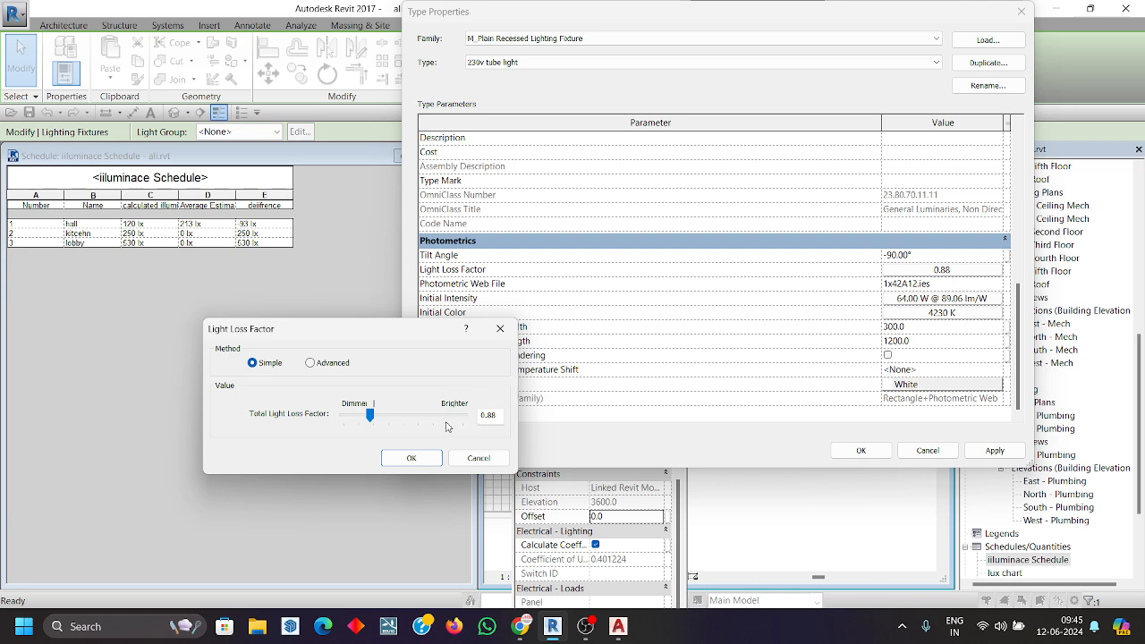
left_click_drag(375, 417, 359, 419)
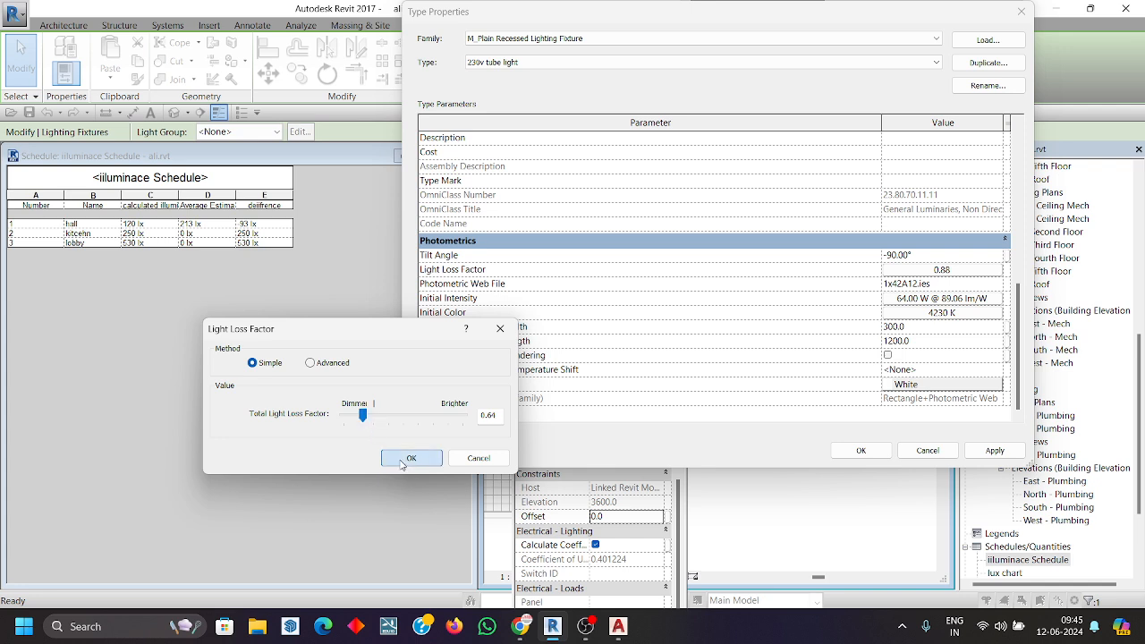
left_click(412, 458)
left_click(993, 450)
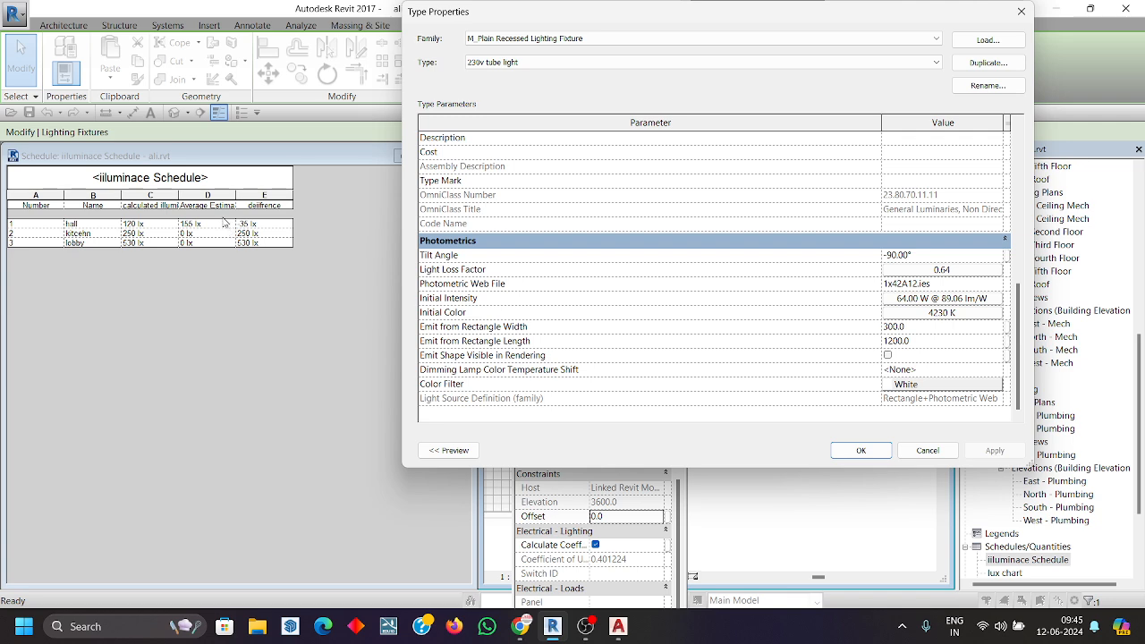
- Check the initial intensity settings, then lower the total light loss factor to 0.5 and apply it
left_click(960, 301)
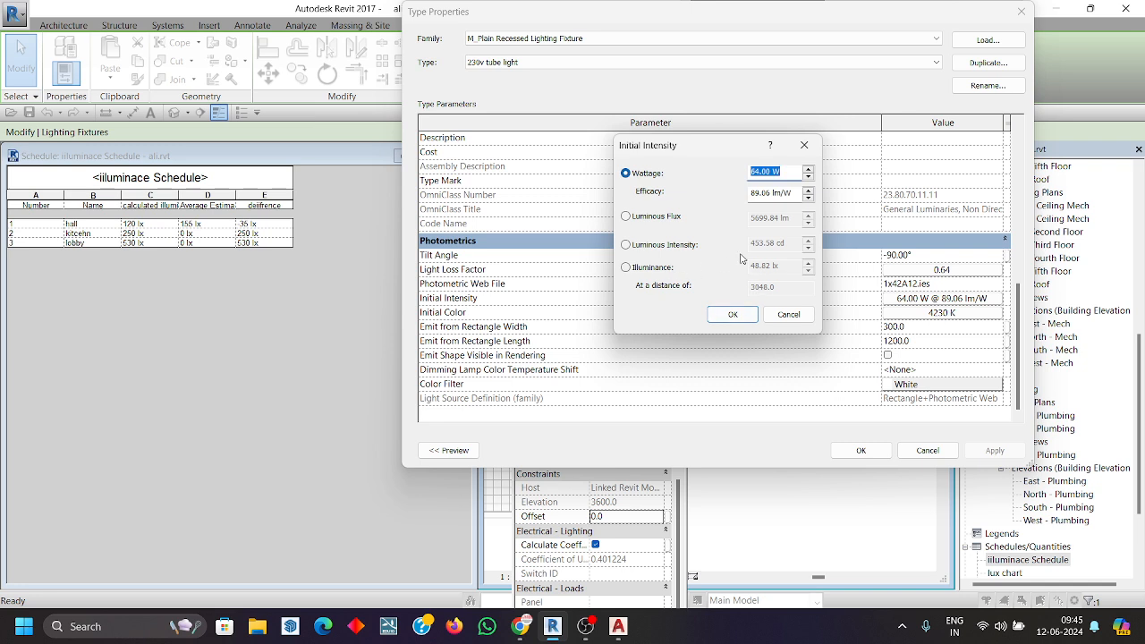
left_click(732, 313)
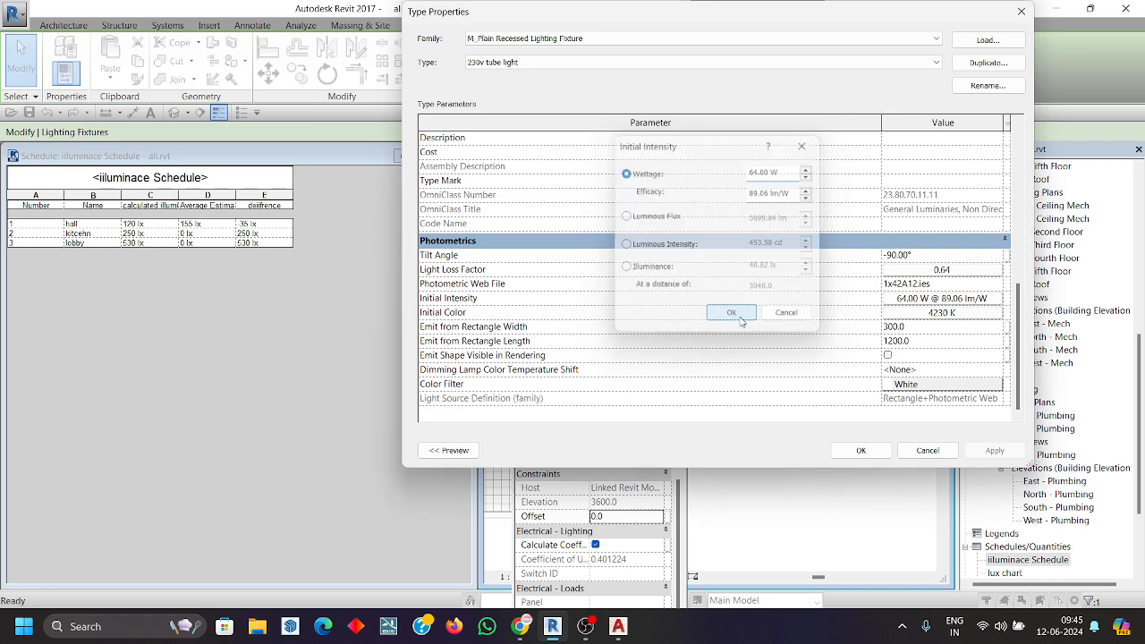
left_click(966, 271)
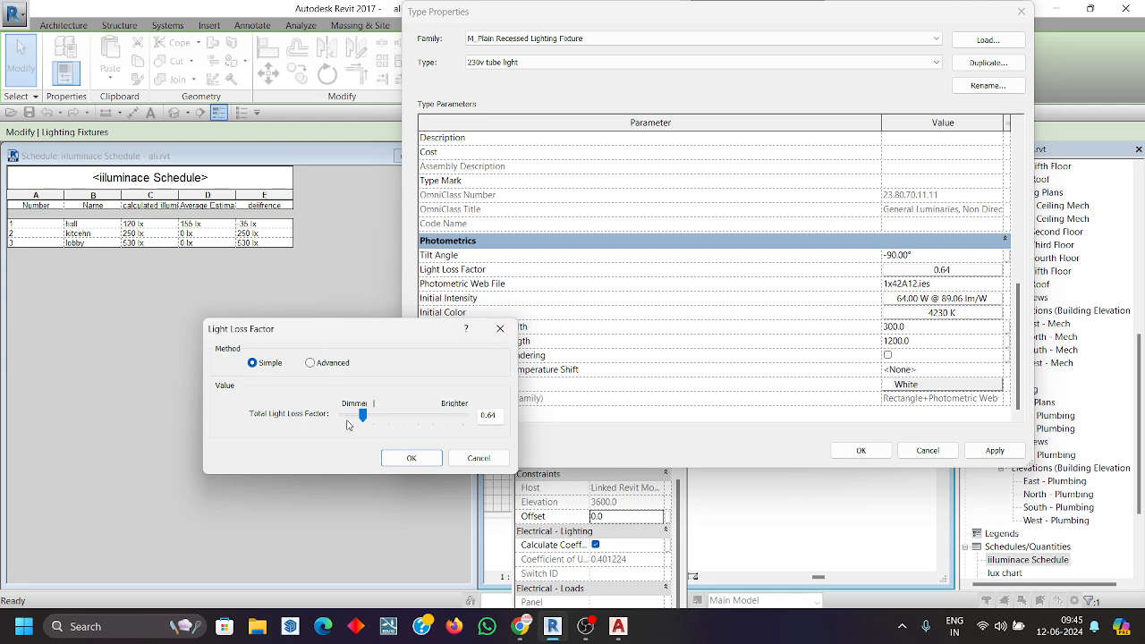
left_click(411, 458)
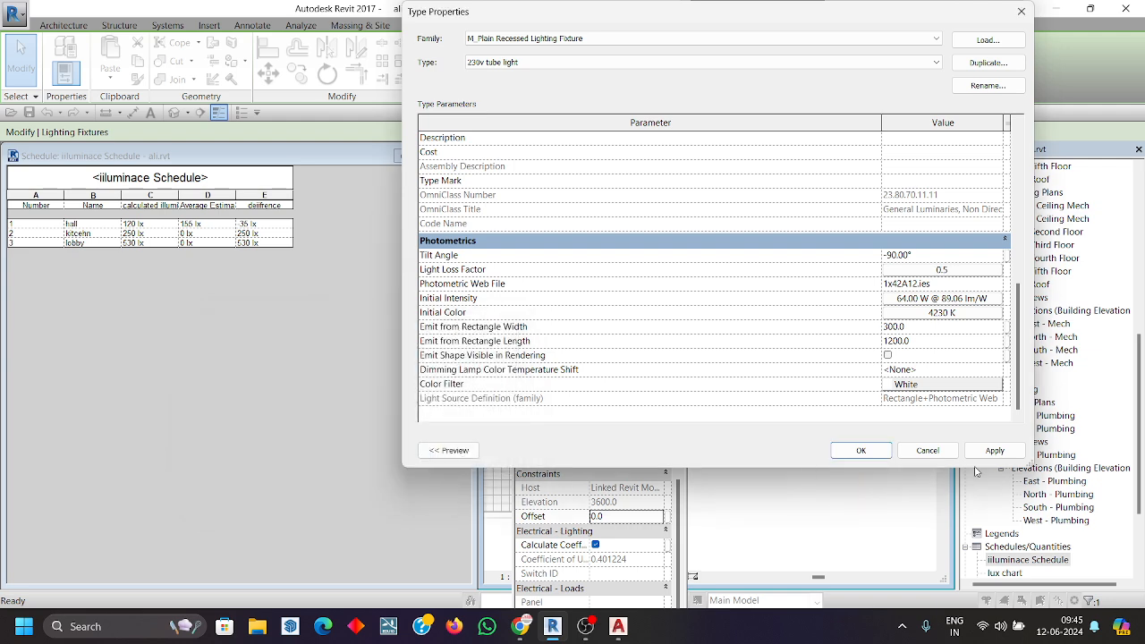
left_click(1007, 453)
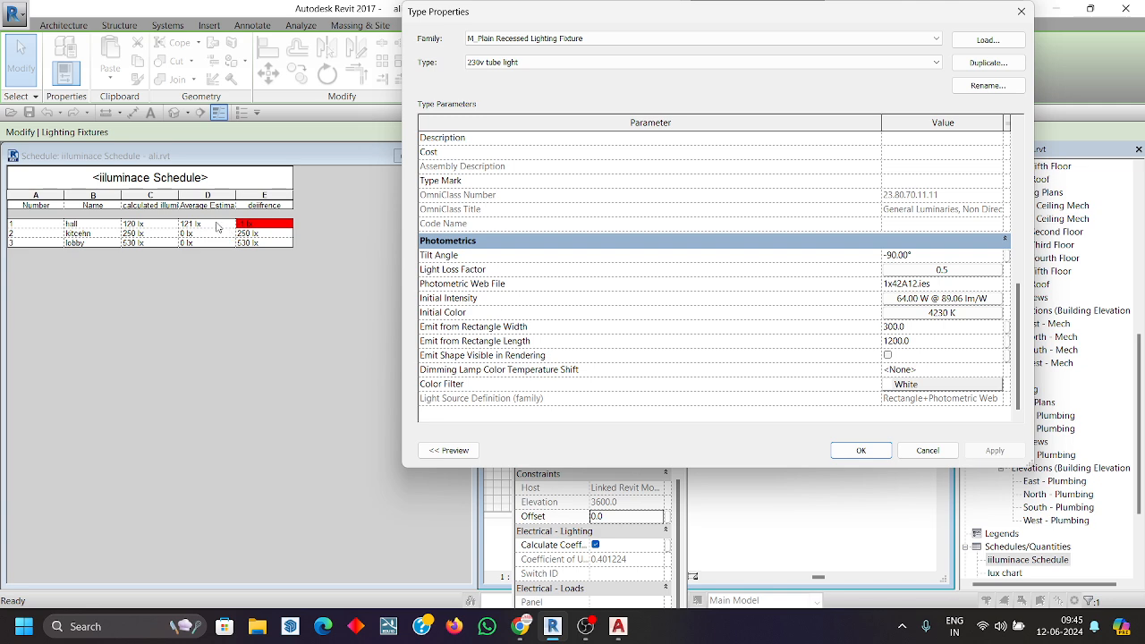
- Try a total light loss factor of 0.58 and apply it to the fixture type
left_click(942, 270)
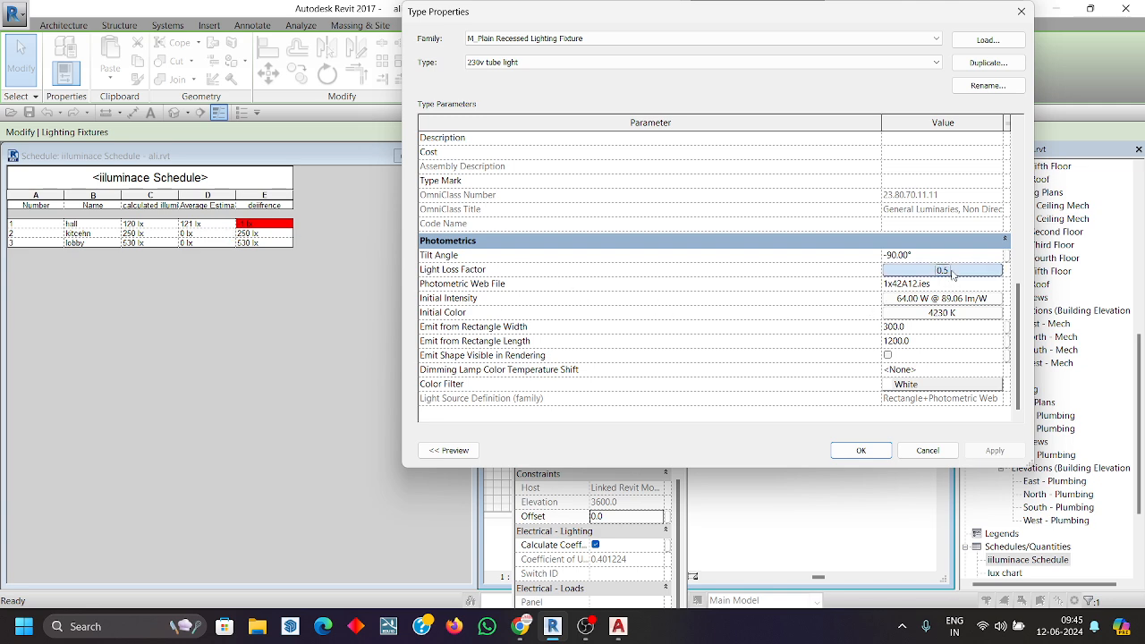
left_click(995, 269)
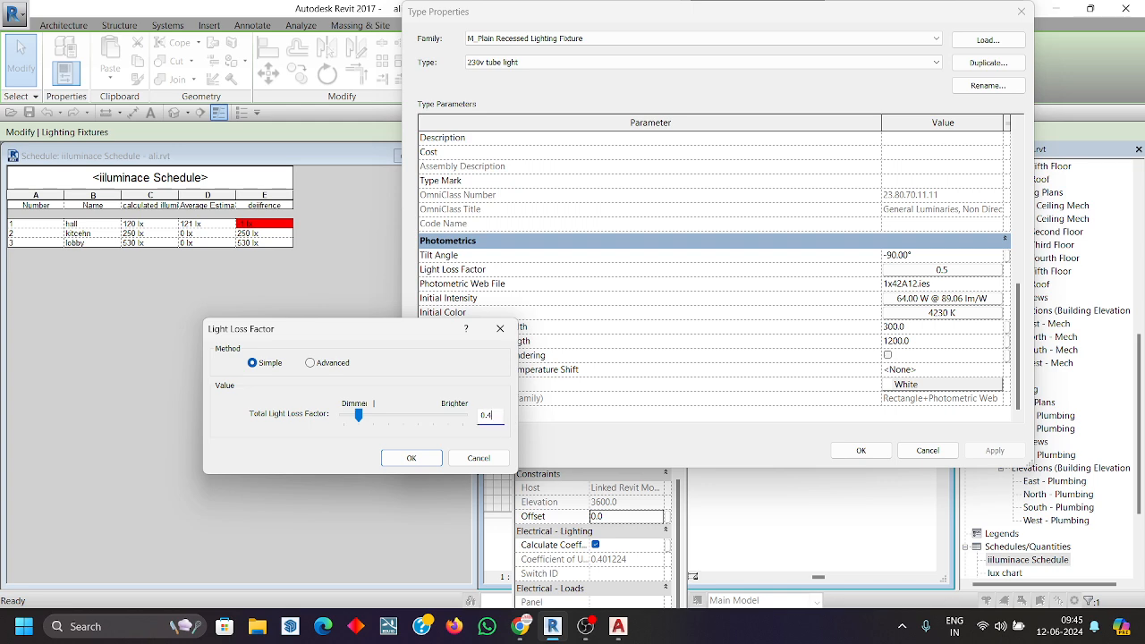
type("8")
left_click(433, 459)
left_click(1002, 451)
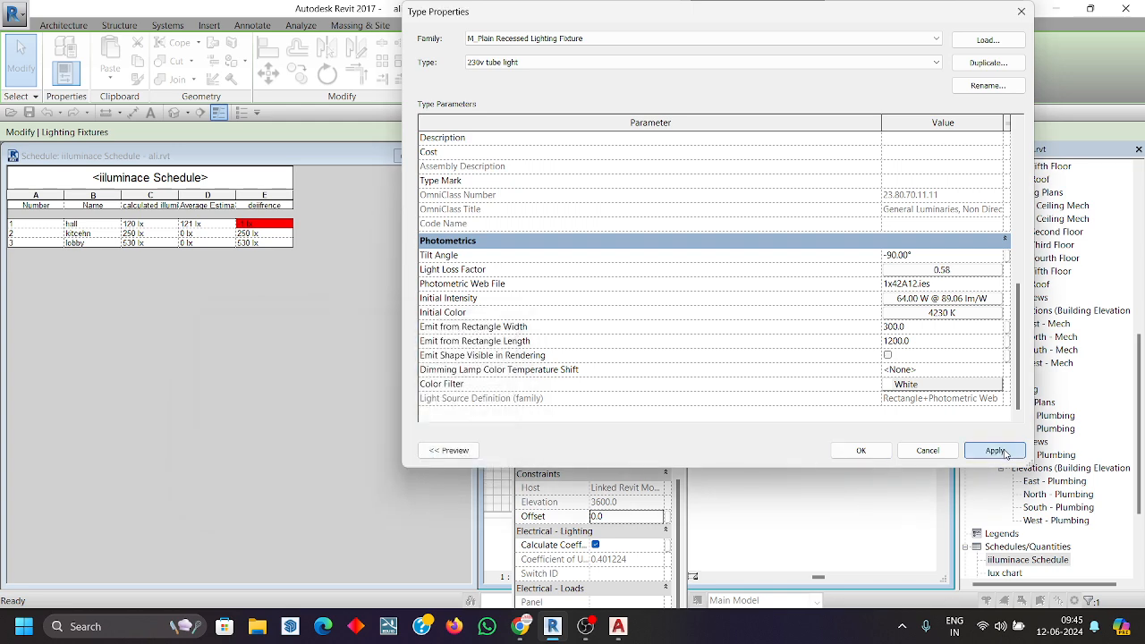
- Return the total light loss factor to 0.5, apply it and accept the type properties
left_click(971, 273)
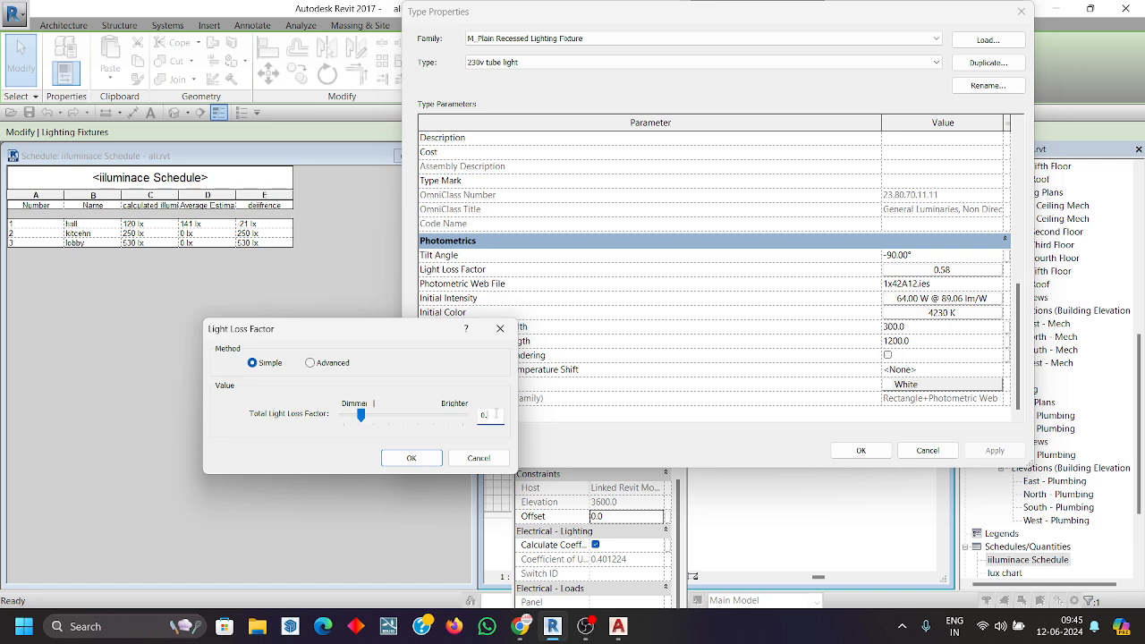
left_click(412, 458)
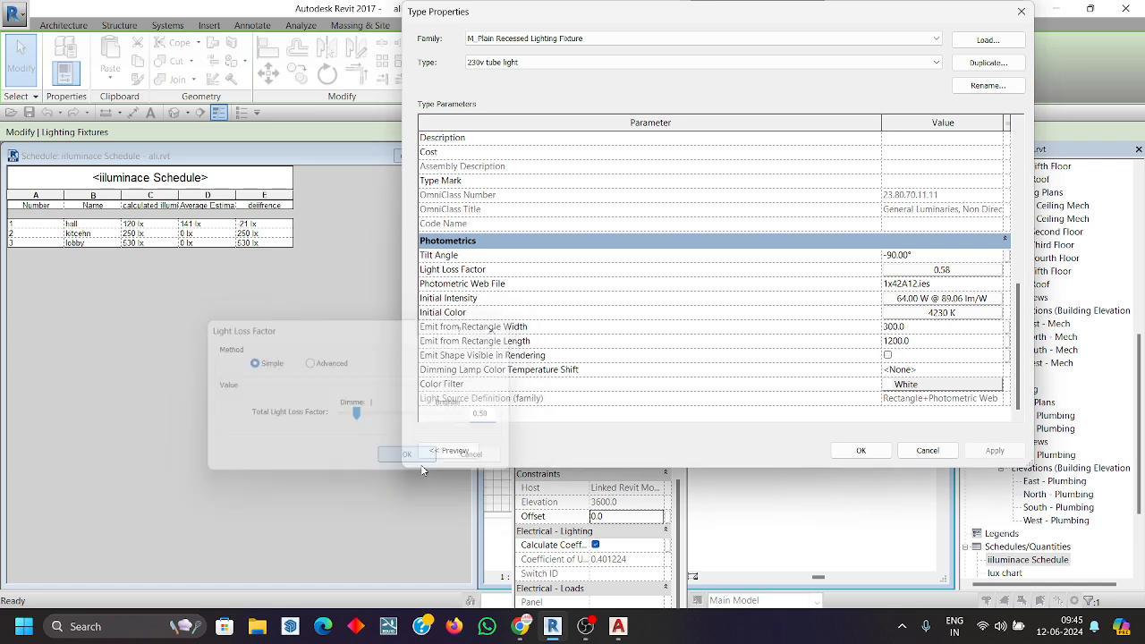
left_click(995, 451)
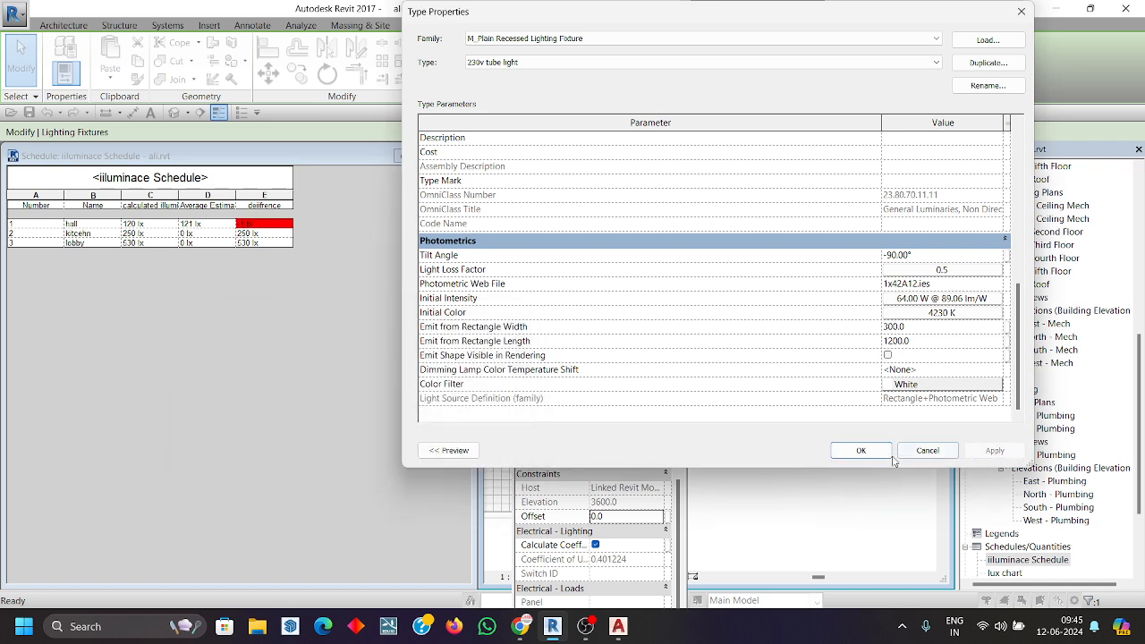
left_click(861, 450)
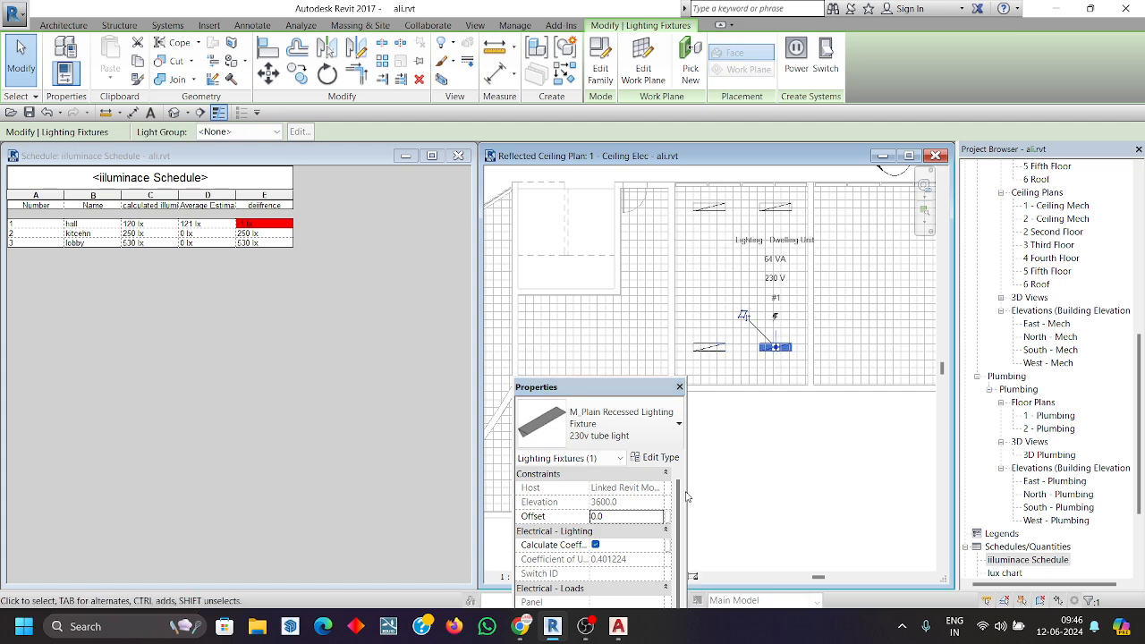
- Inspect the apparent load and other type parameters of the hall's lower-right fixture, then close them without changes
left_click(653, 458)
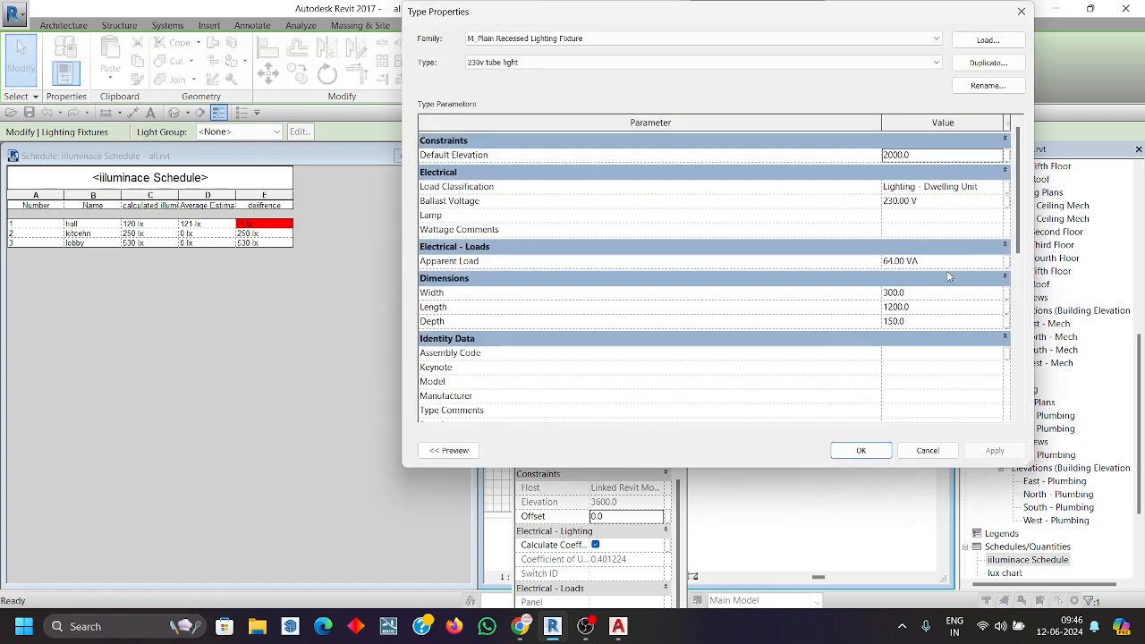
left_click(1006, 261)
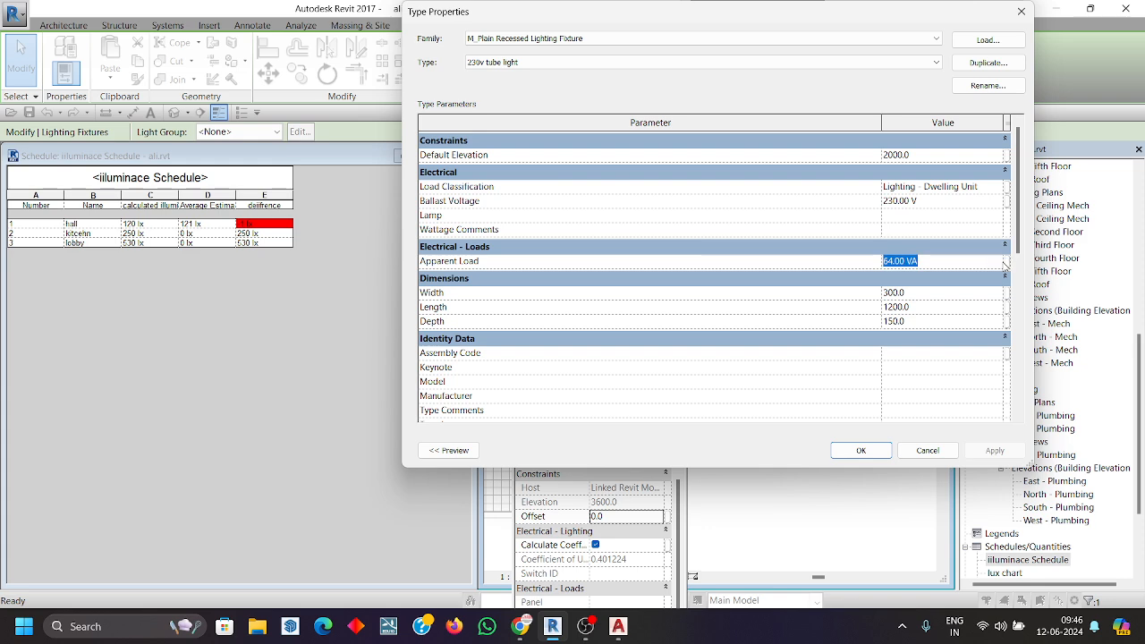
scroll(1004, 281, "down", 3)
scroll(1005, 304, "up", 3)
left_click(928, 450)
left_click(714, 431)
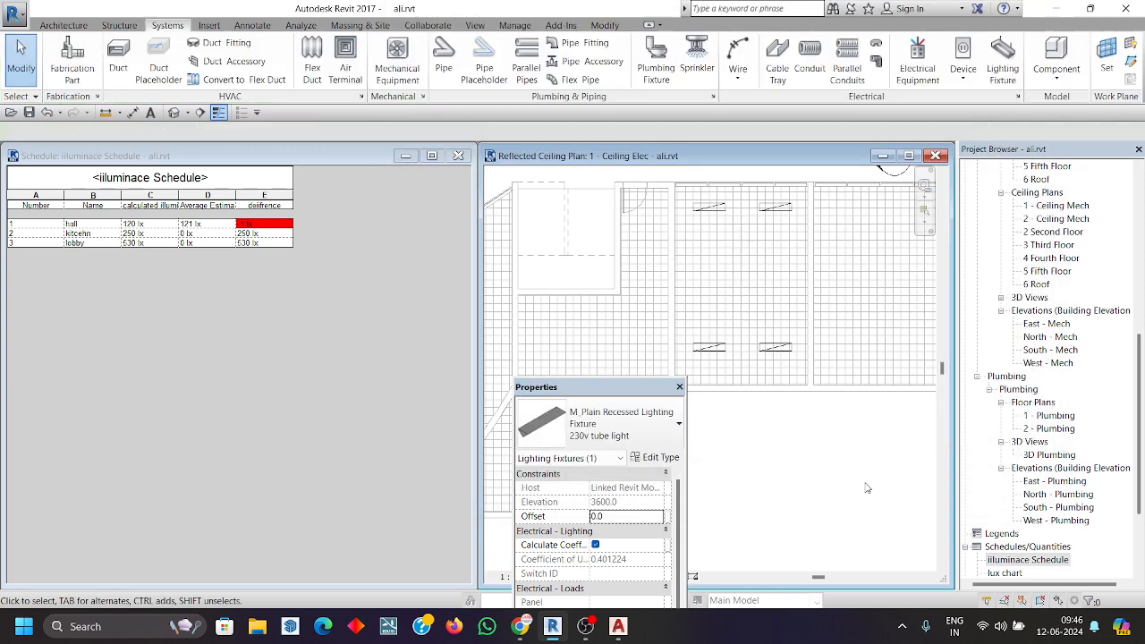
- Place one 230v tube light on the kitchen's ceiling face near its upper-left corner, aligned with the hall fixtures, and select it
scroll(715, 431, "down", 1)
middle_click_drag(719, 421, 702, 368)
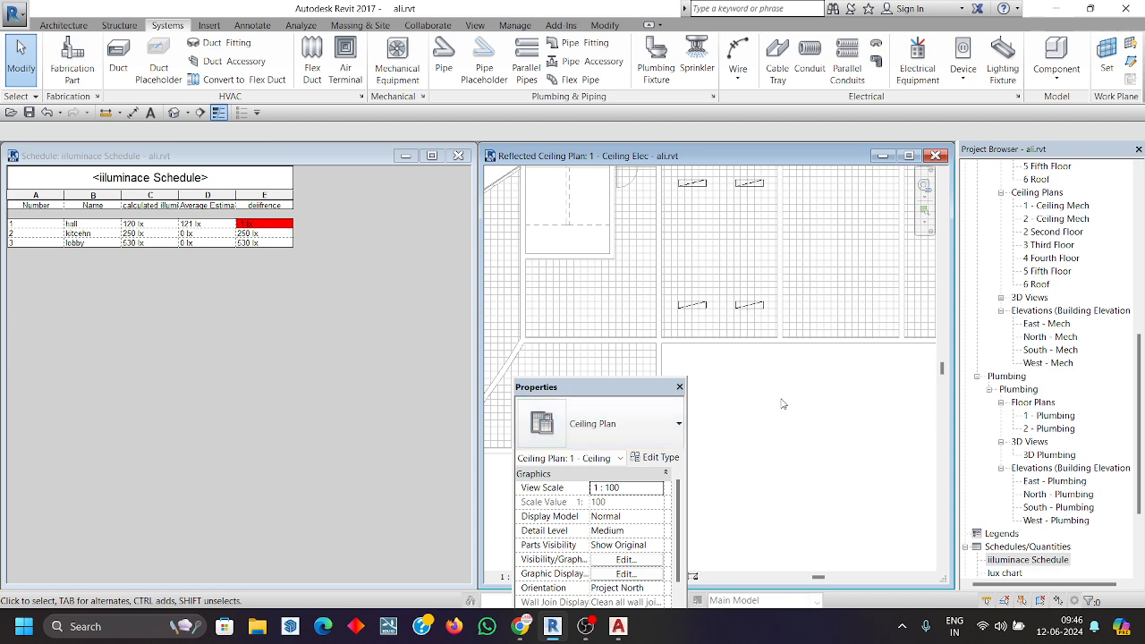
left_click(986, 86)
scroll(786, 214, "up", 1)
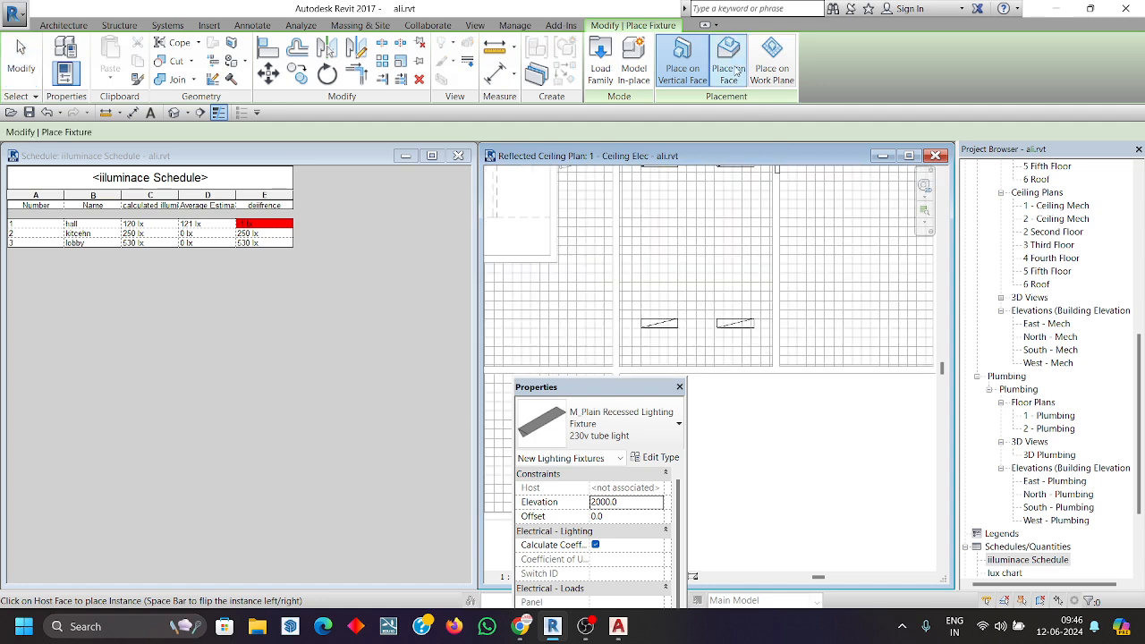
scroll(808, 267, "up", 1)
middle_click_drag(816, 284, 811, 398)
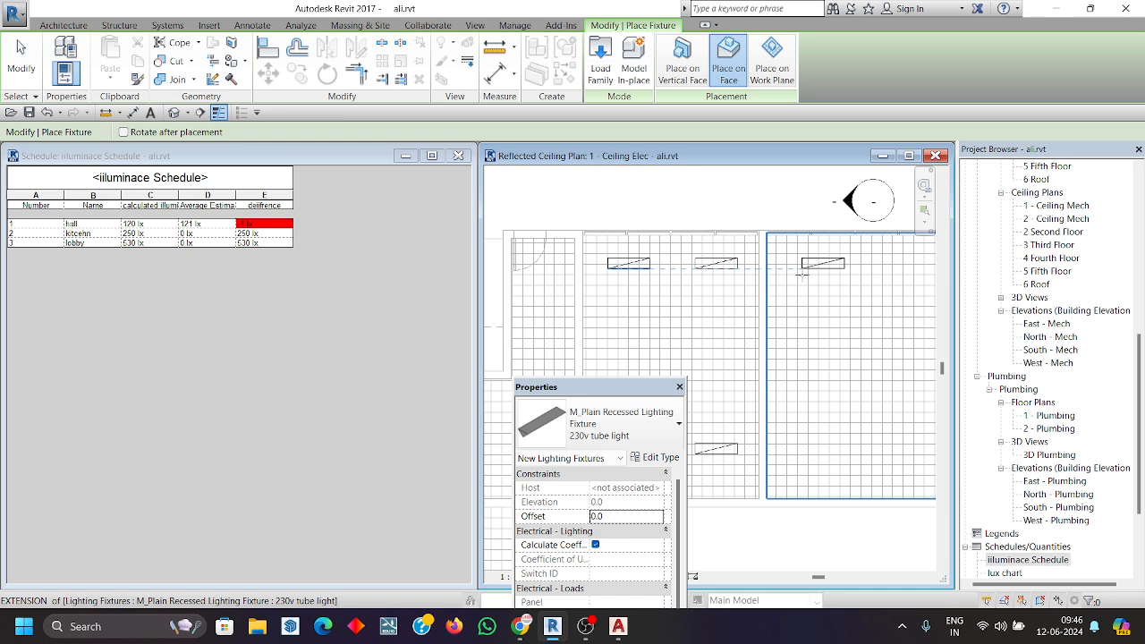
left_click(802, 265)
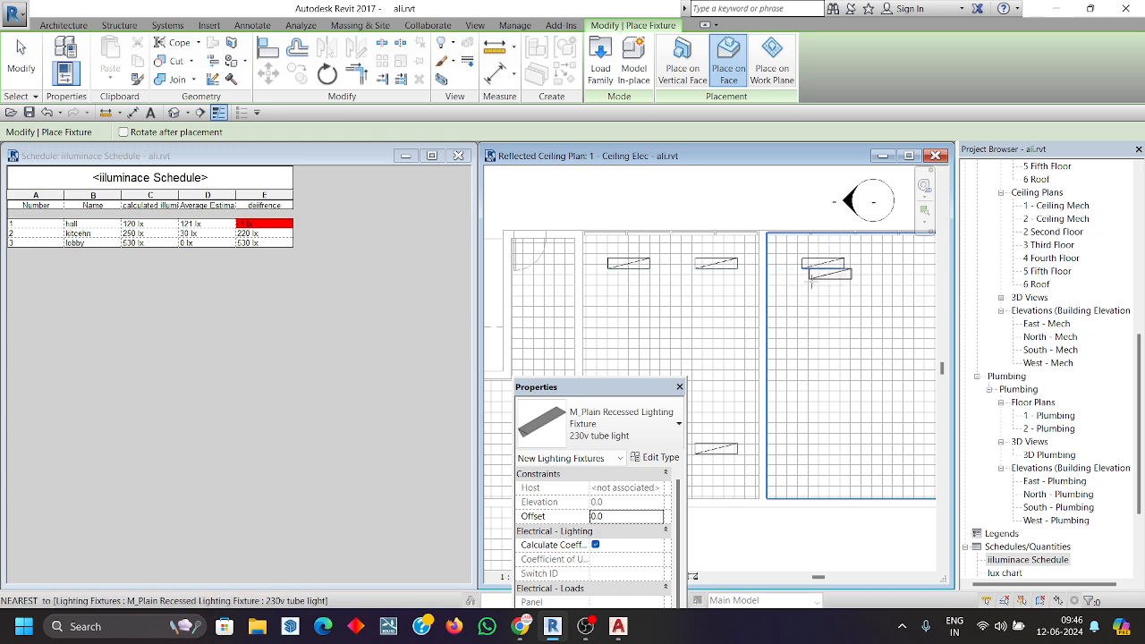
key("Escape")
left_click(825, 267)
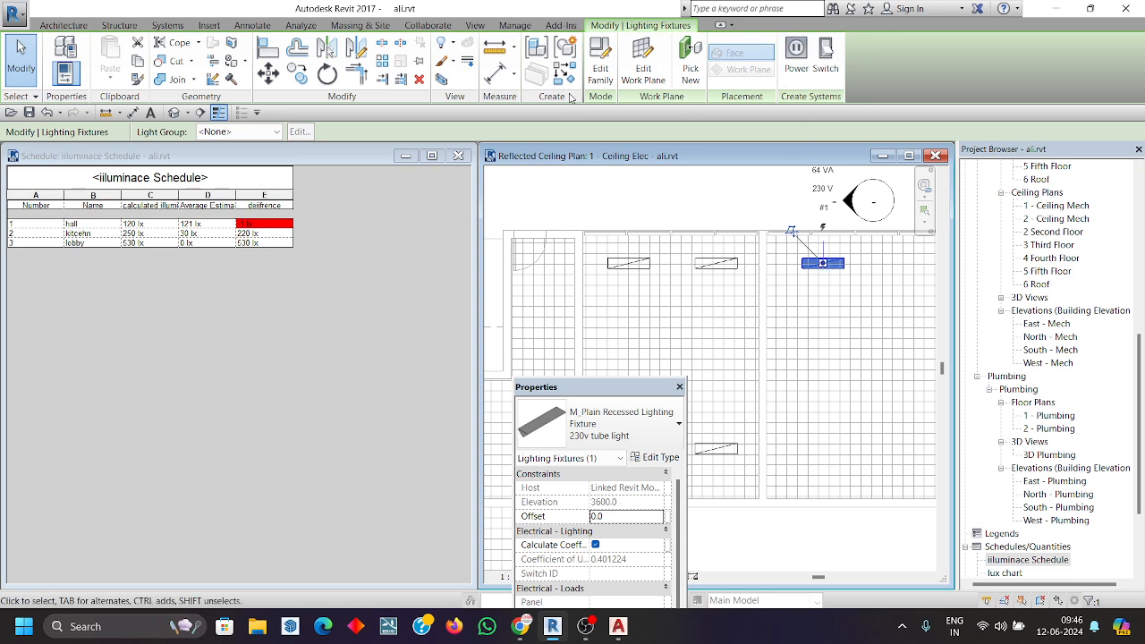
- Try a total light loss factor of 1.24 on the kitchen fixture's type, apply it and cancel the type properties
left_click(658, 457)
scroll(946, 297, "down", 5)
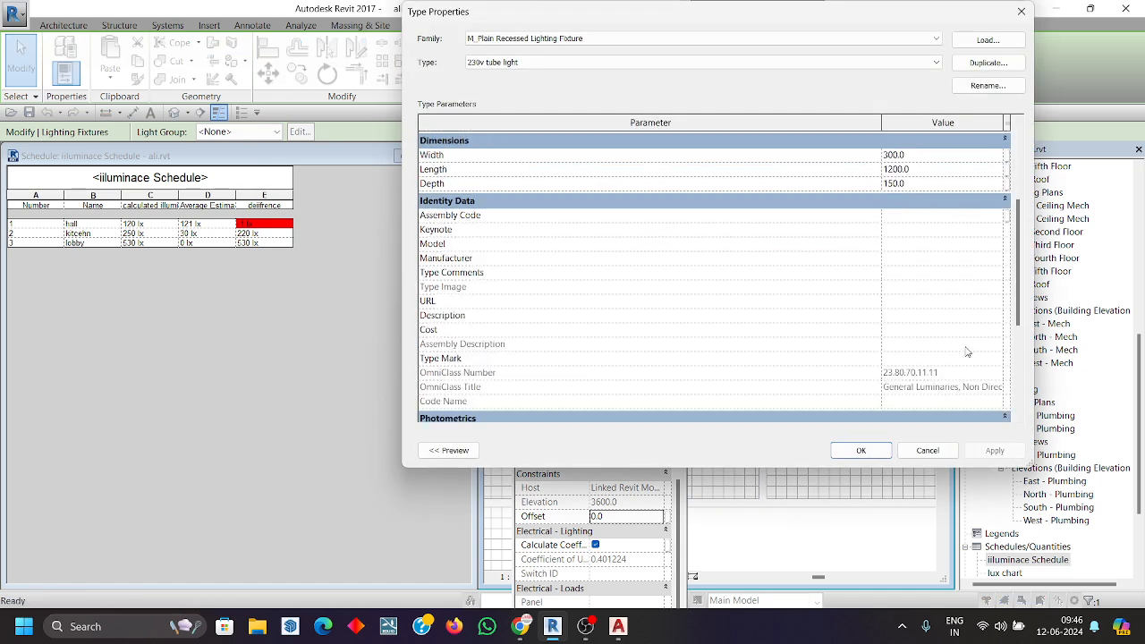
left_click(958, 392)
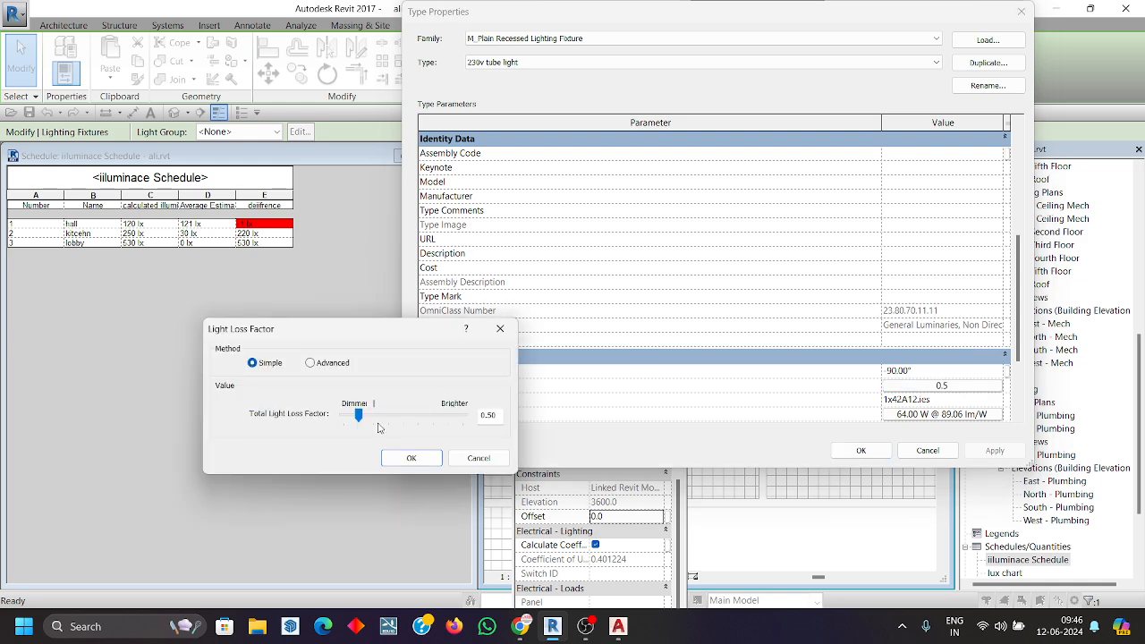
left_click_drag(358, 417, 382, 416)
left_click(411, 458)
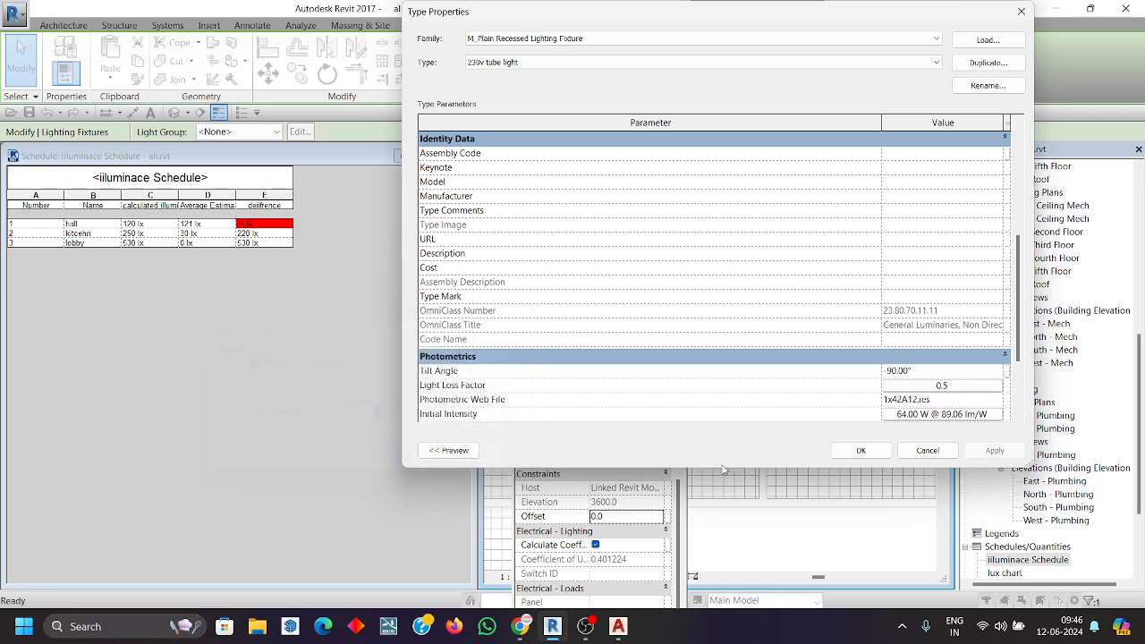
left_click(993, 450)
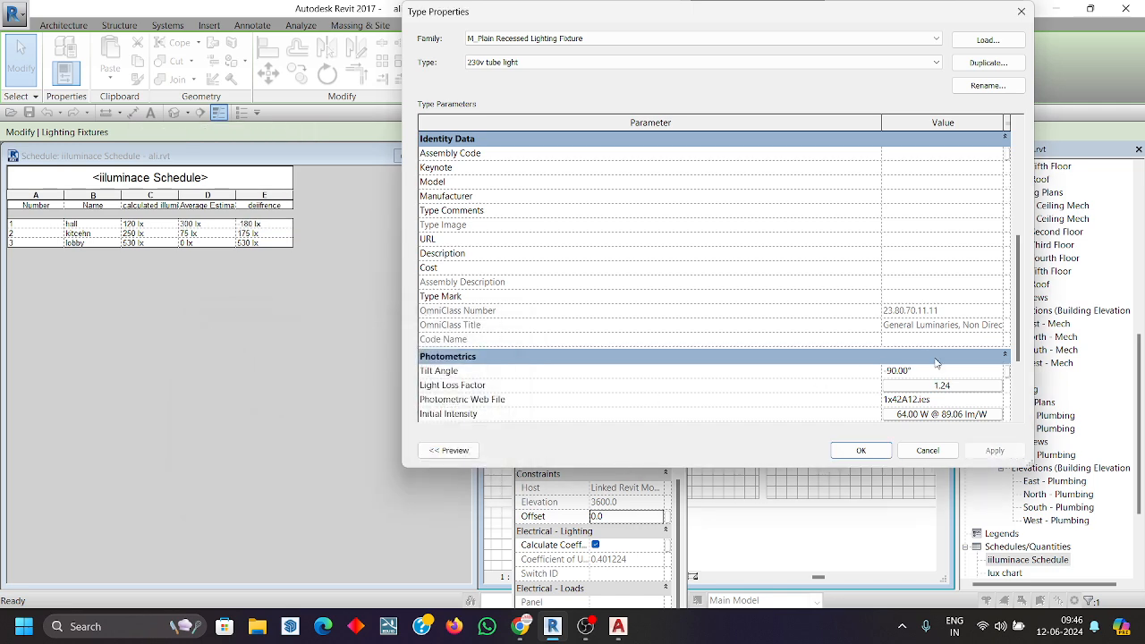
left_click(928, 450)
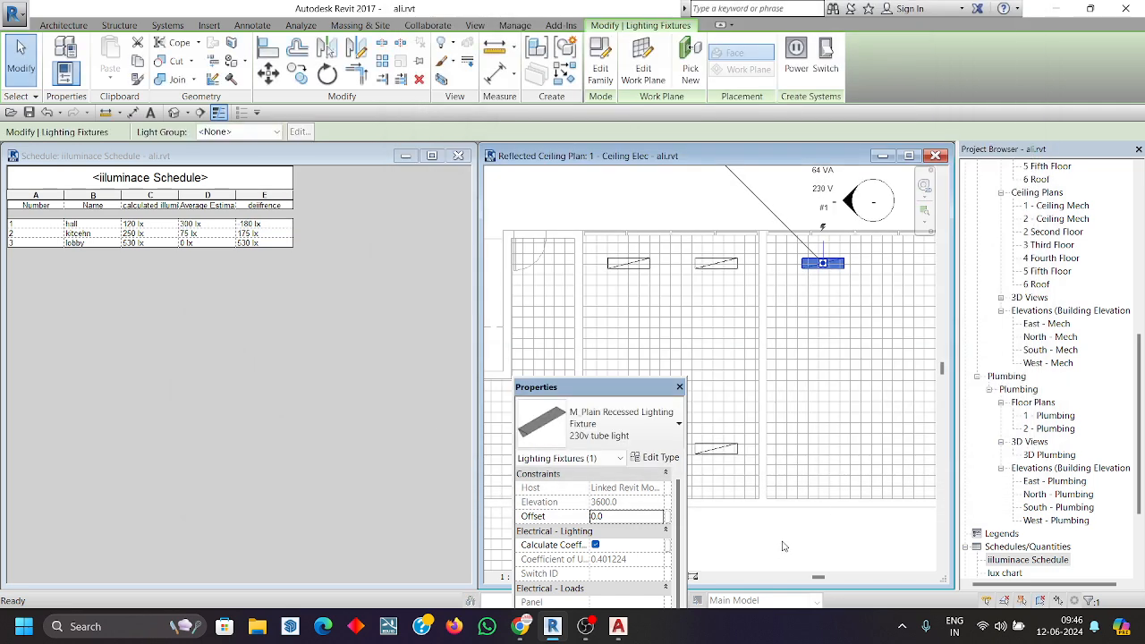
- Delete the 230v tube light from the kitchen's ceiling
left_click(786, 545)
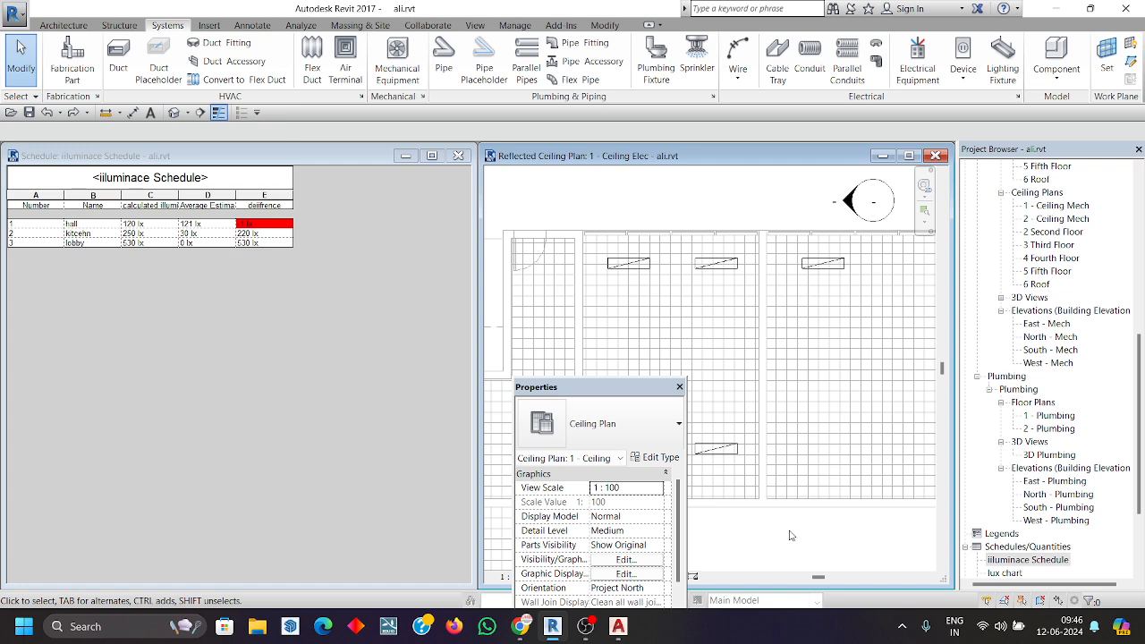
left_click(836, 269)
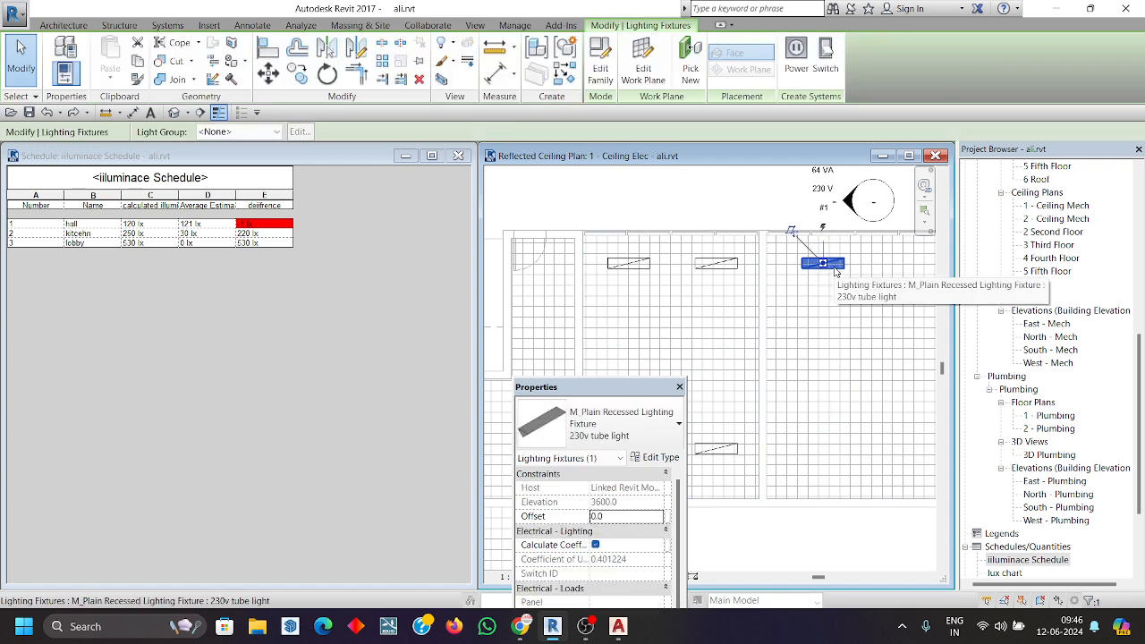
key("Escape")
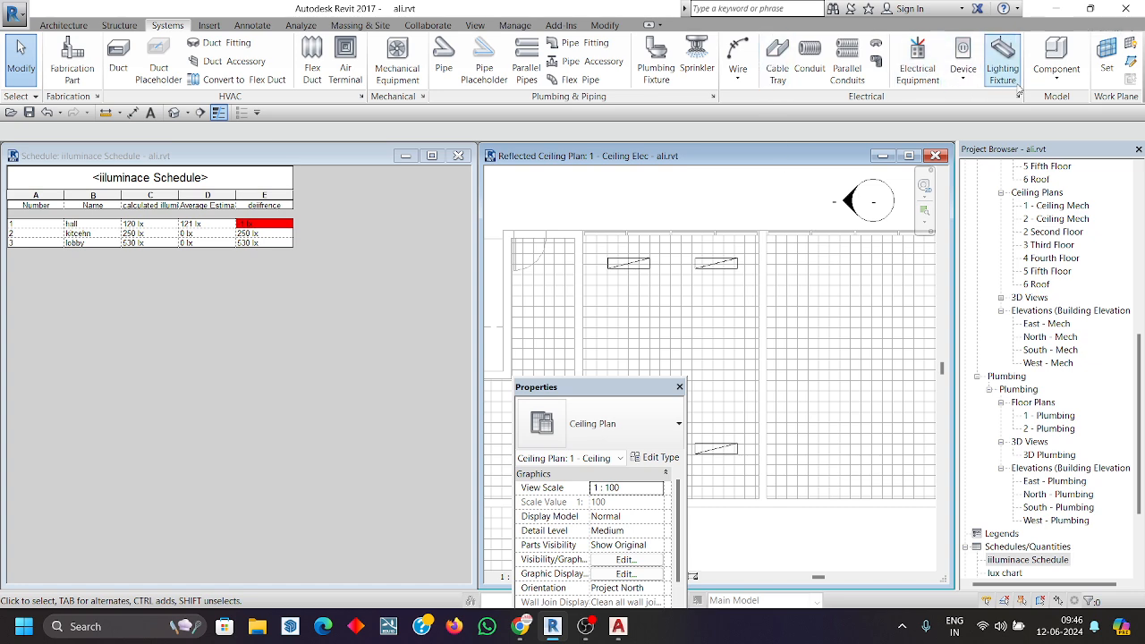
- Start a new lighting fixture and duplicate its 230v tube light type under the name kitcen
left_click(1003, 64)
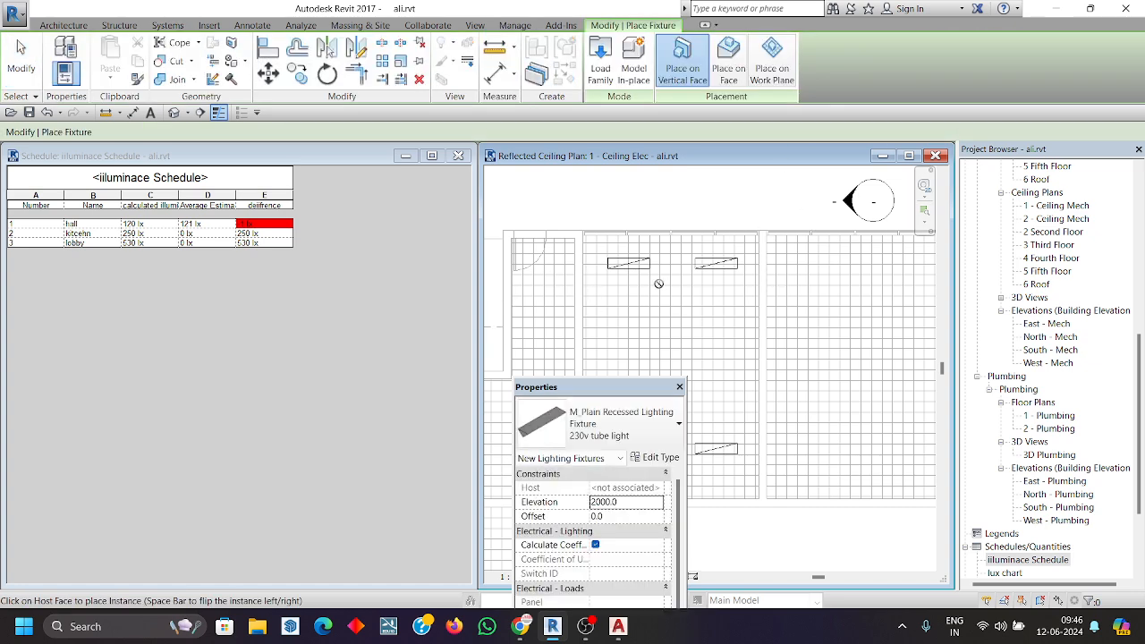
left_click(669, 460)
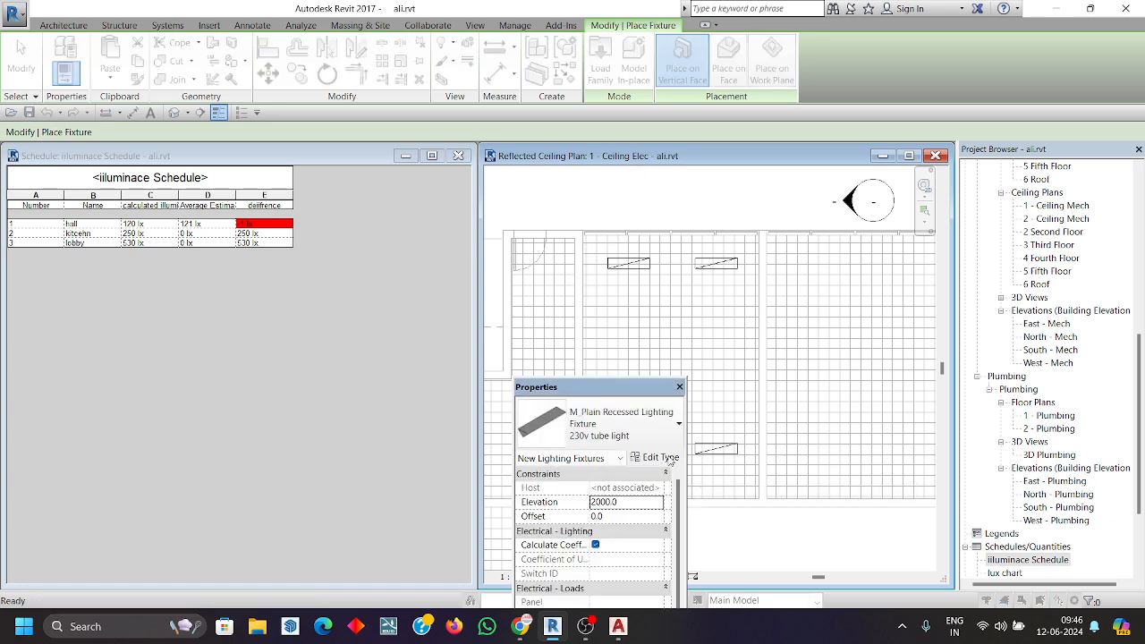
left_click(999, 63)
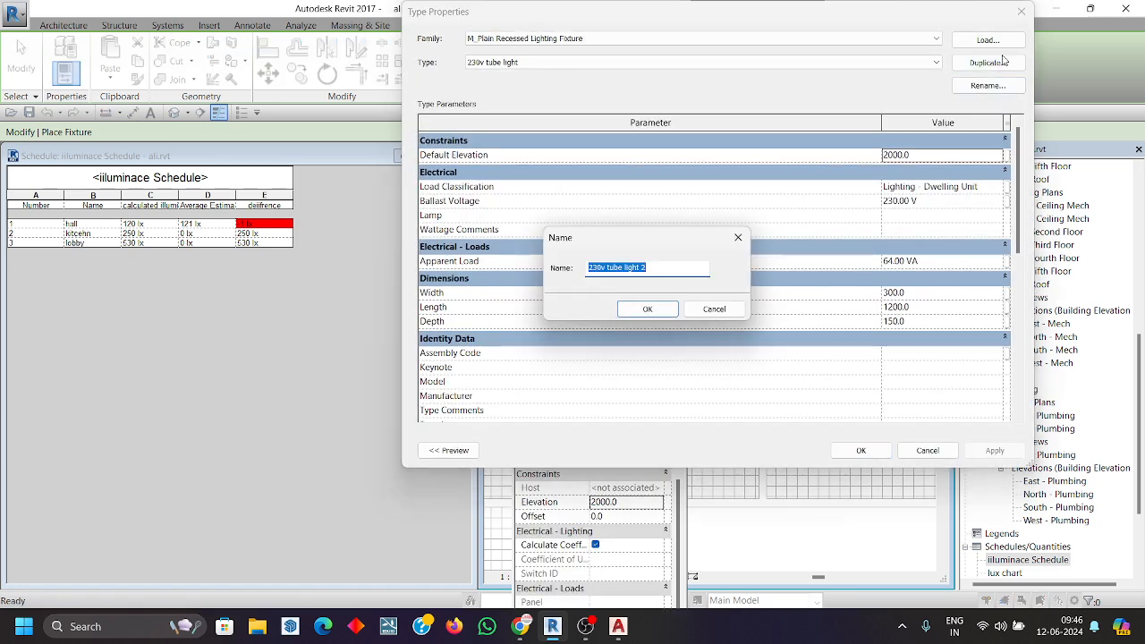
type("k")
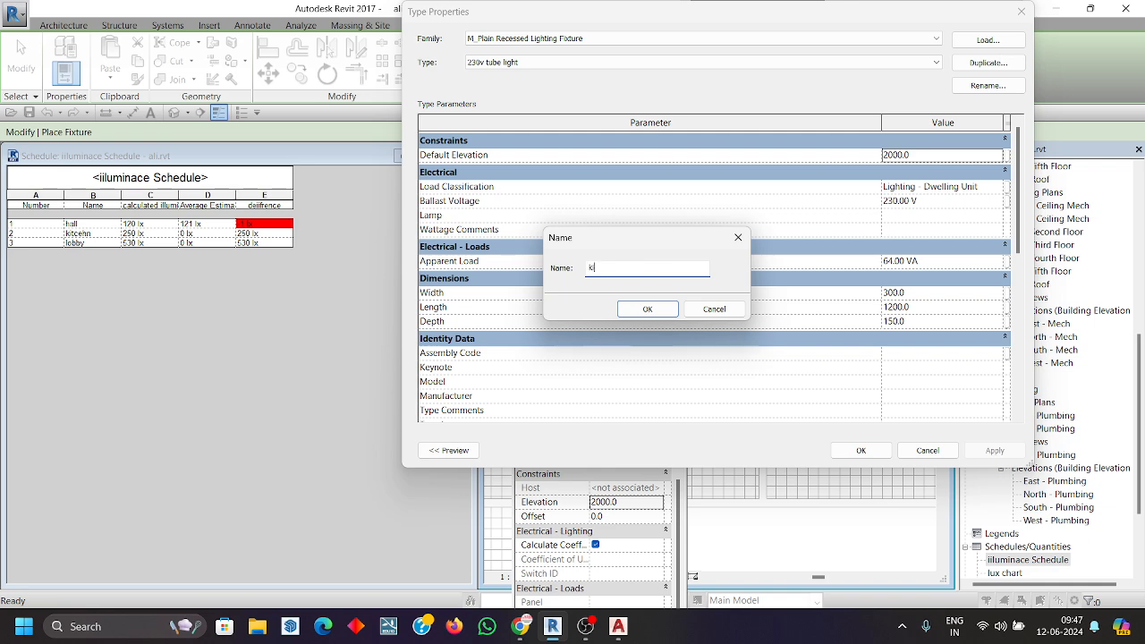
type("itcen")
left_click(647, 309)
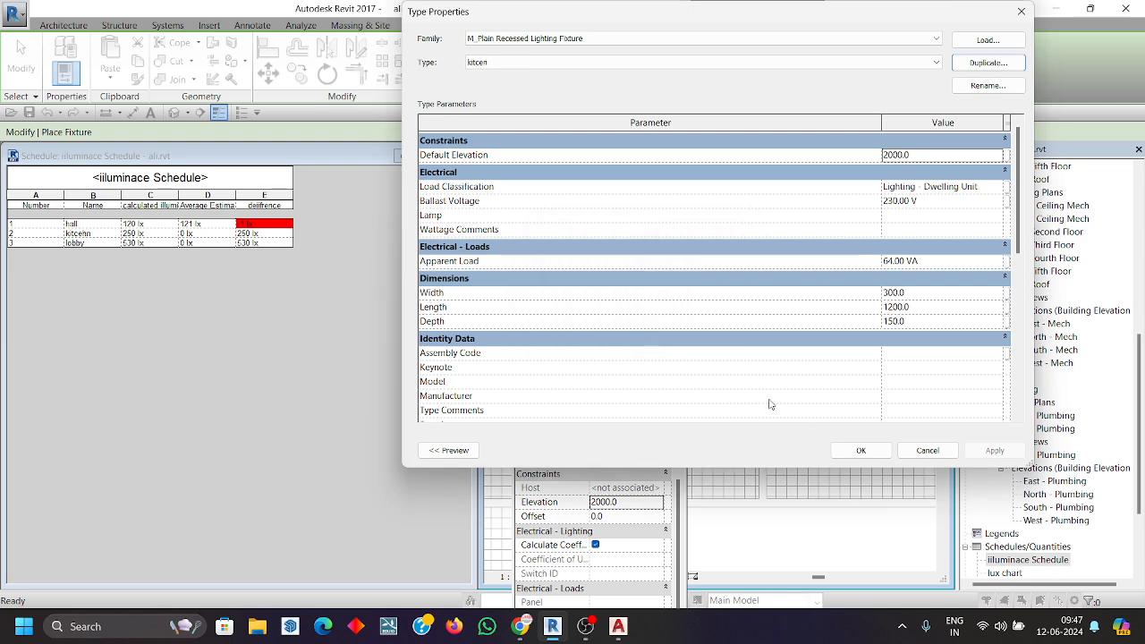
left_click(861, 450)
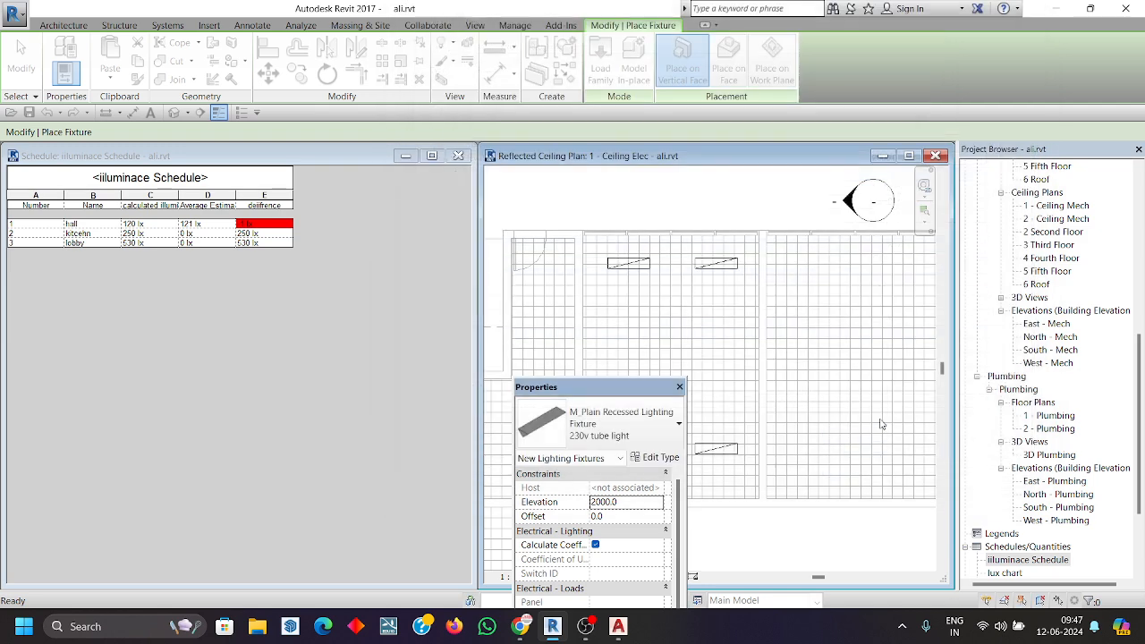
- Place one kitcen fixture on the kitchen's ceiling face around the middle of the room and select it
left_click(837, 367)
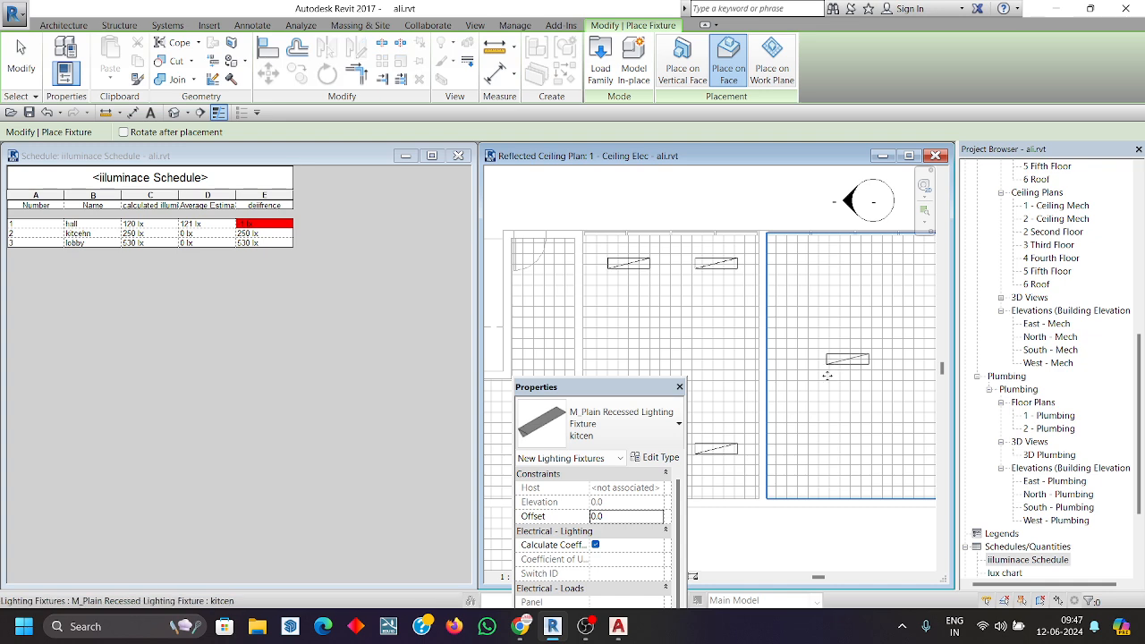
key("Escape")
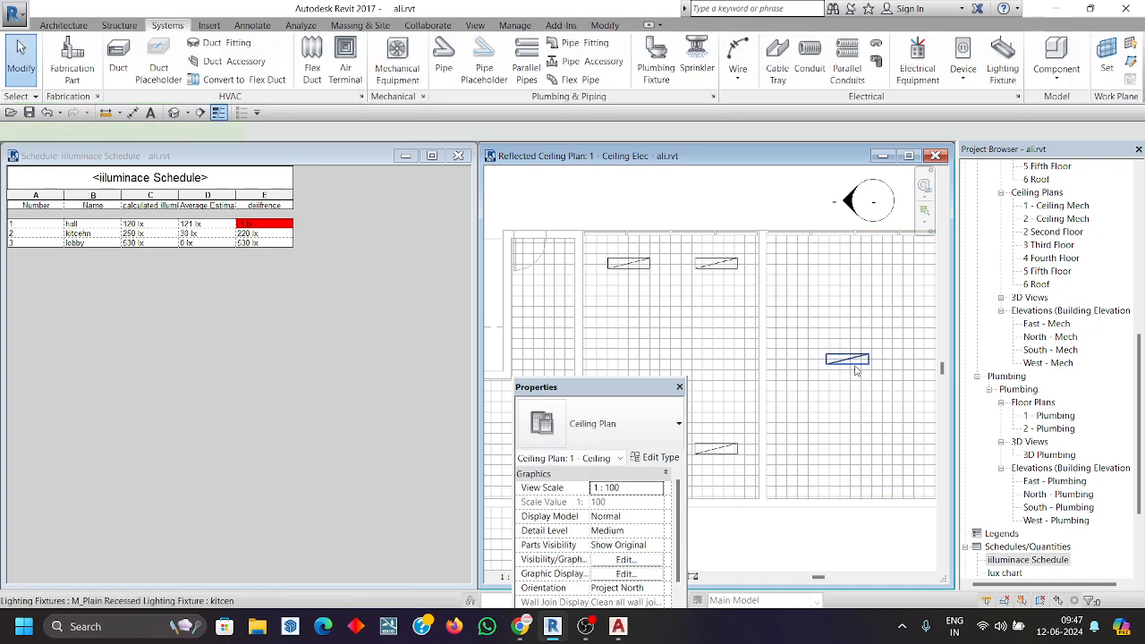
left_click(850, 360)
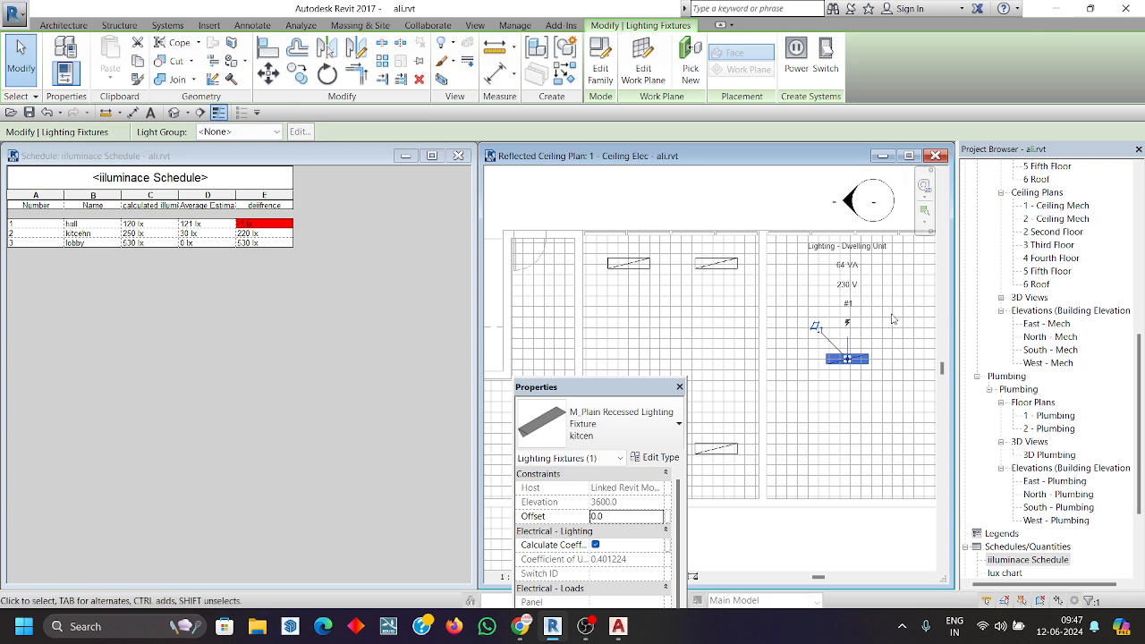
scroll(781, 322, "down", 1)
middle_click_drag(781, 321, 810, 261)
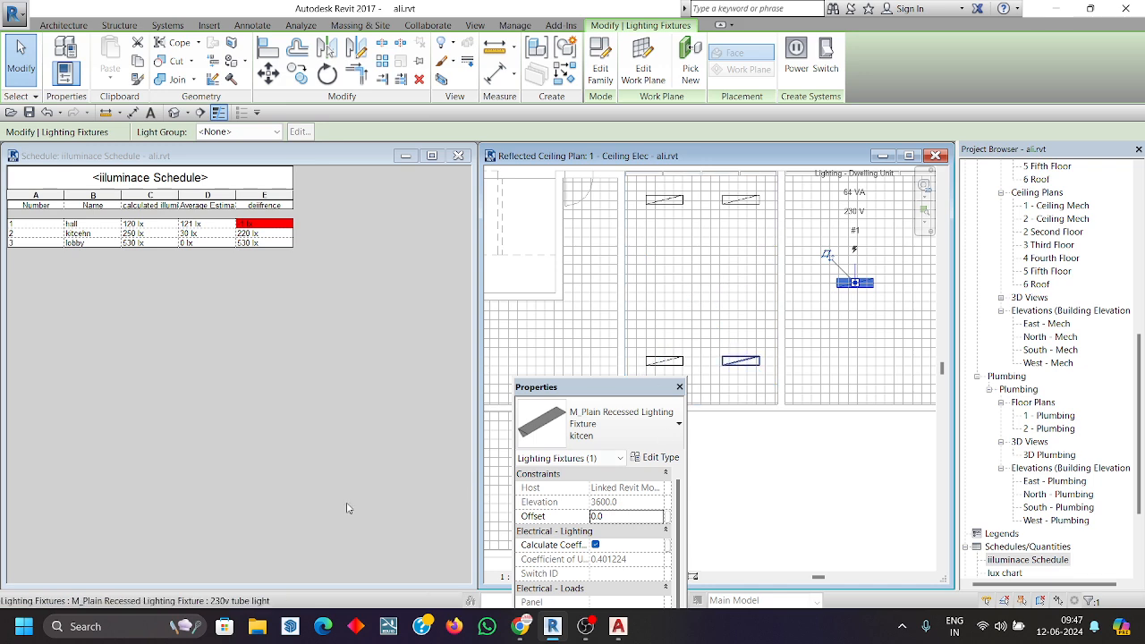
mouse_move(589, 635)
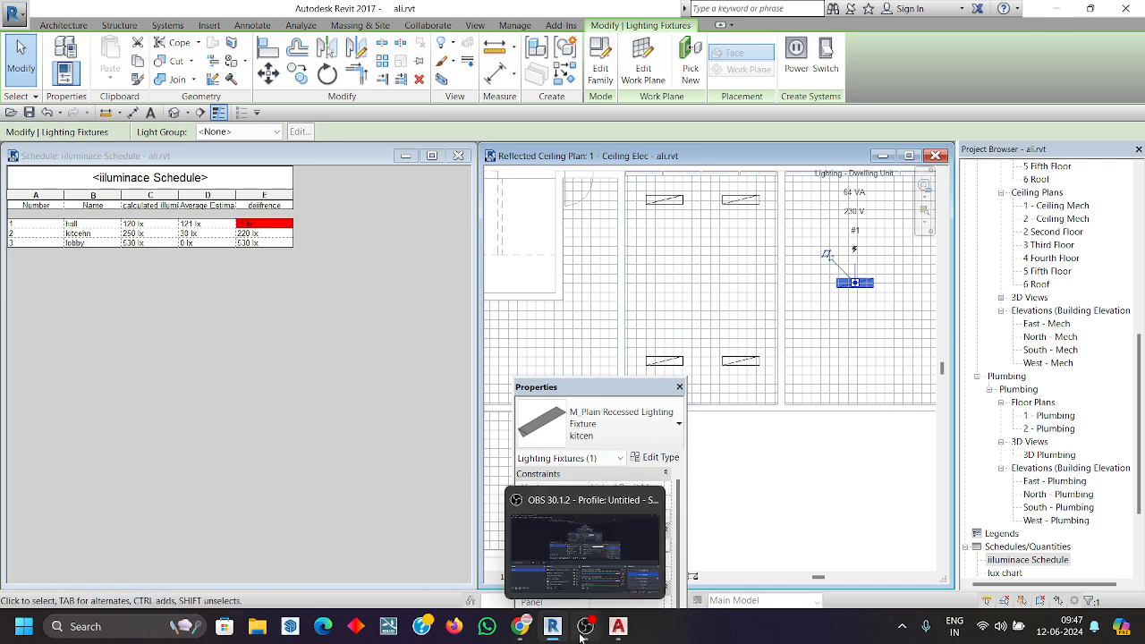